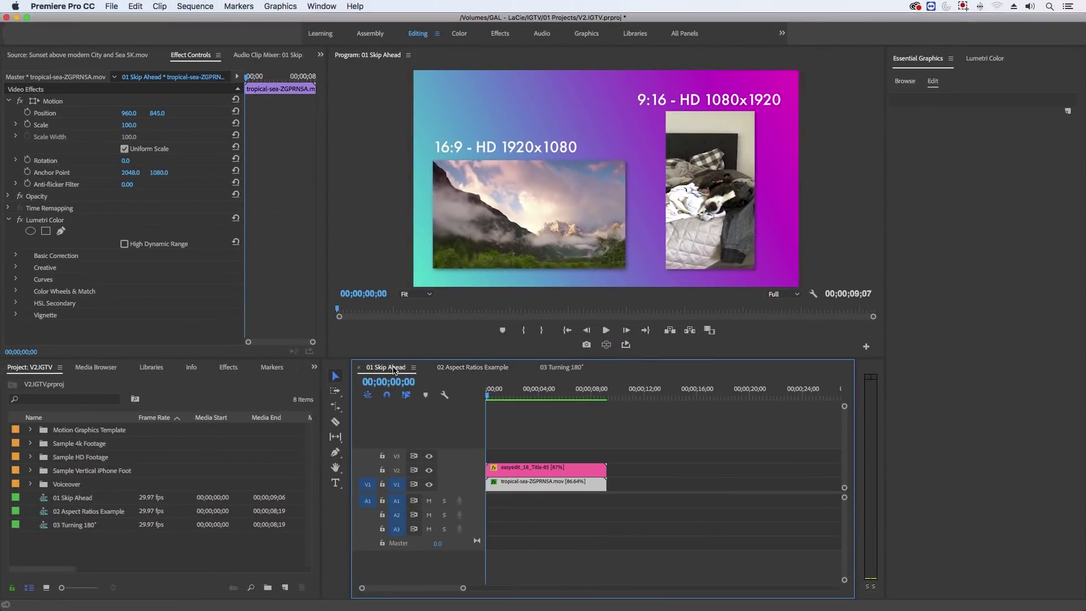
Step: Play the 01 Skip Ahead sequence in a maximised Program Monitor, then restore the layout
key(grave)
key(space)
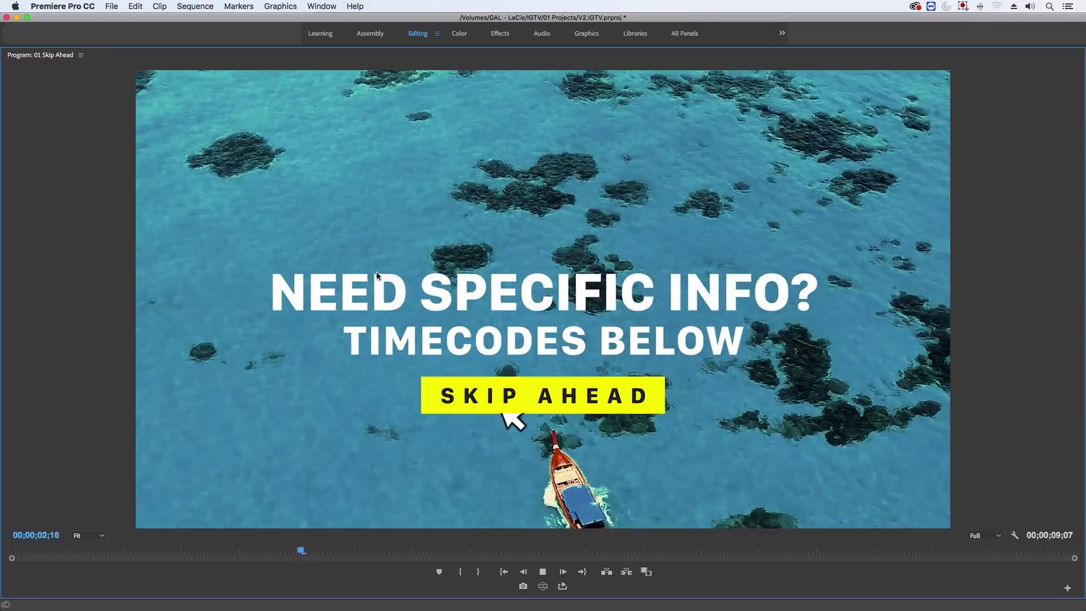
key(space)
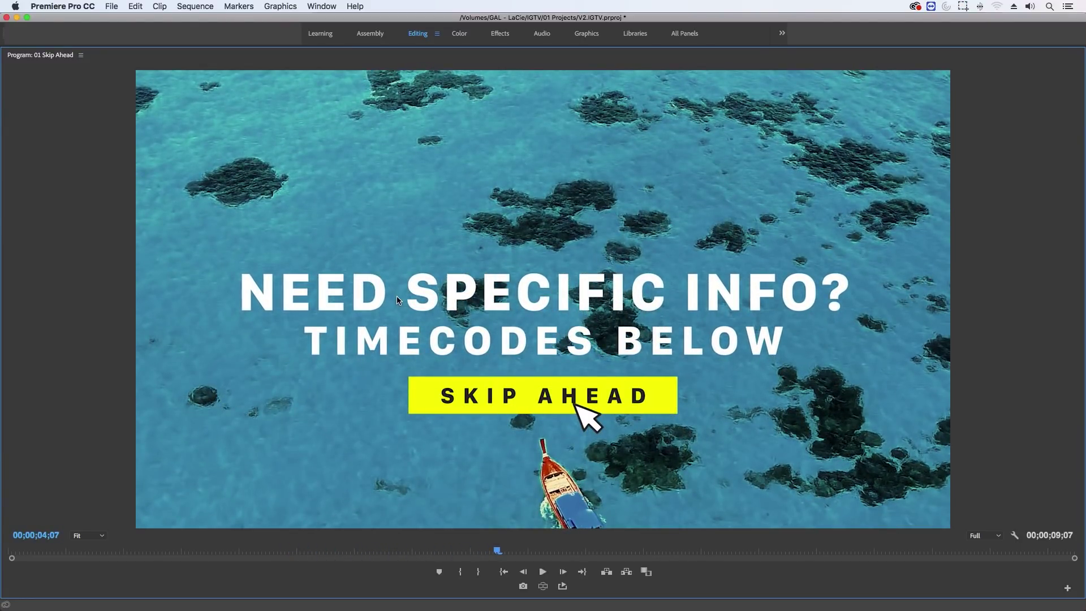
key(space)
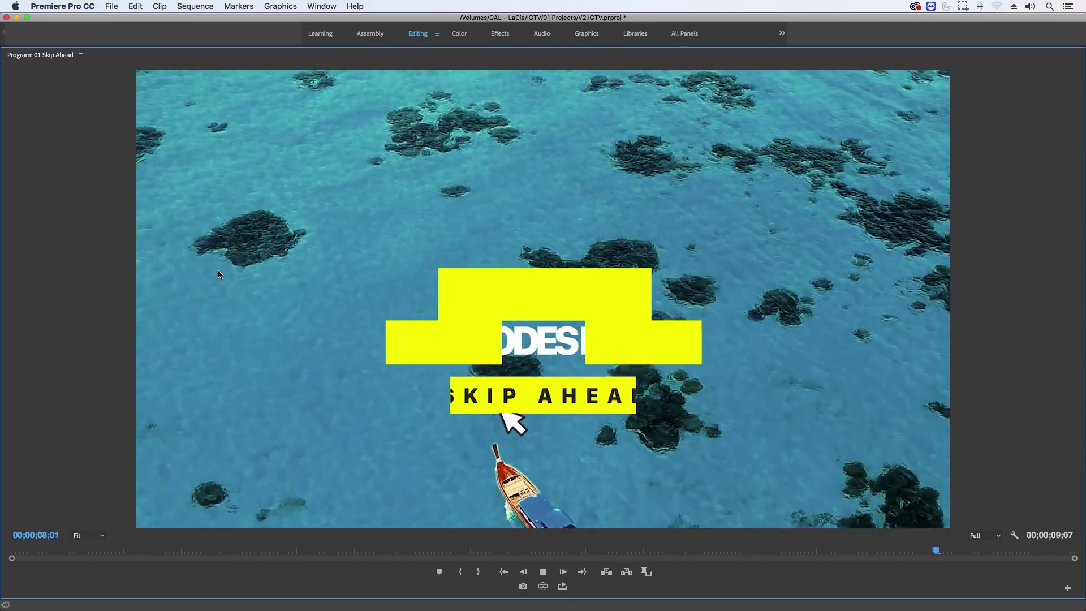
key(space)
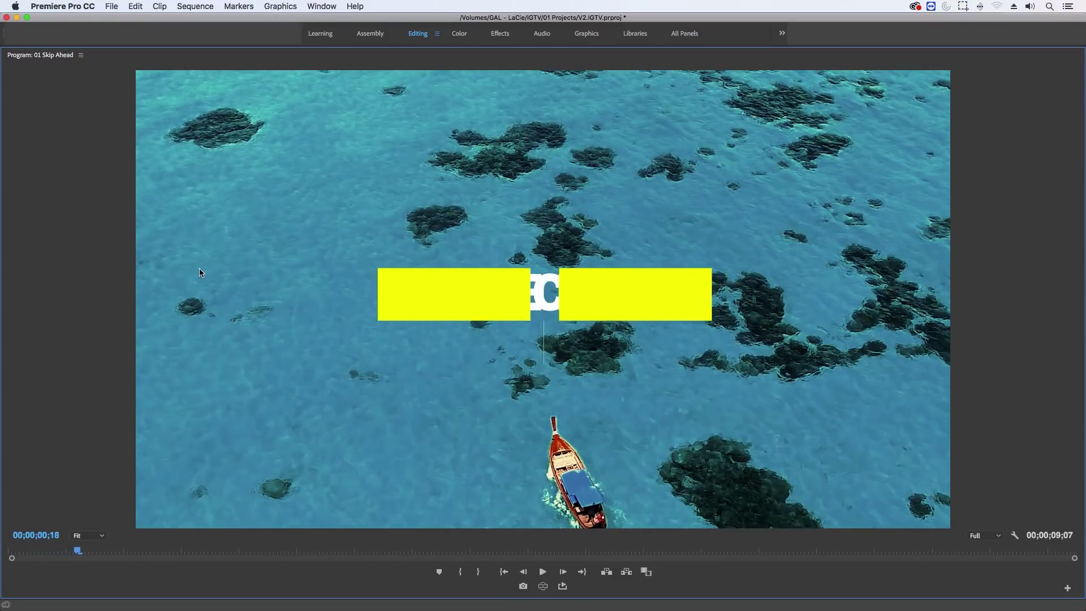
key(grave)
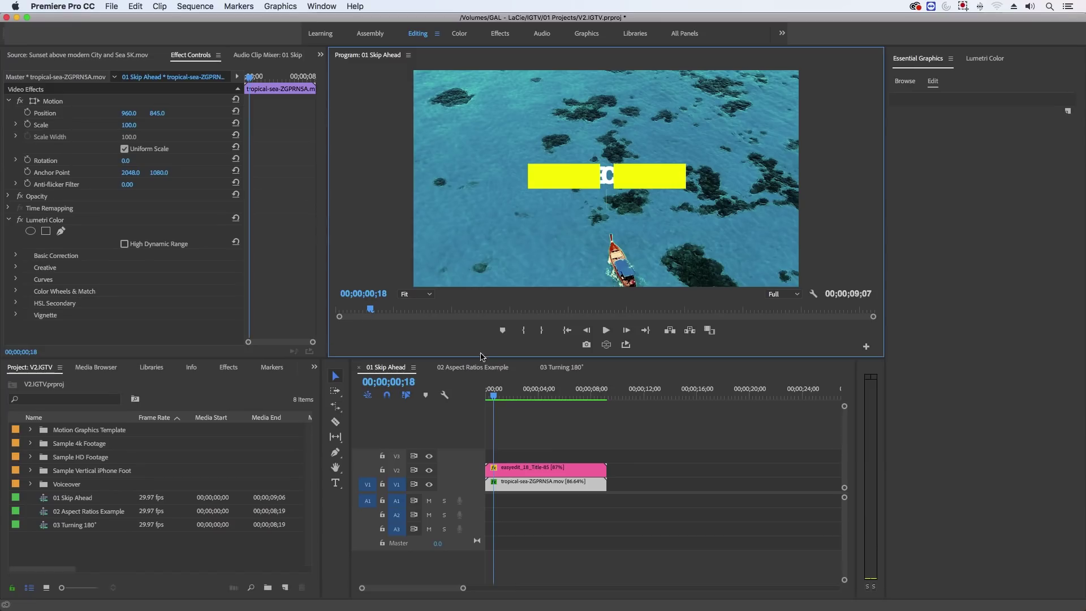
Step: Open 02 Aspect Ratios Example and compare its 9:16 and 16:9 HD titles full-screen
click(479, 368)
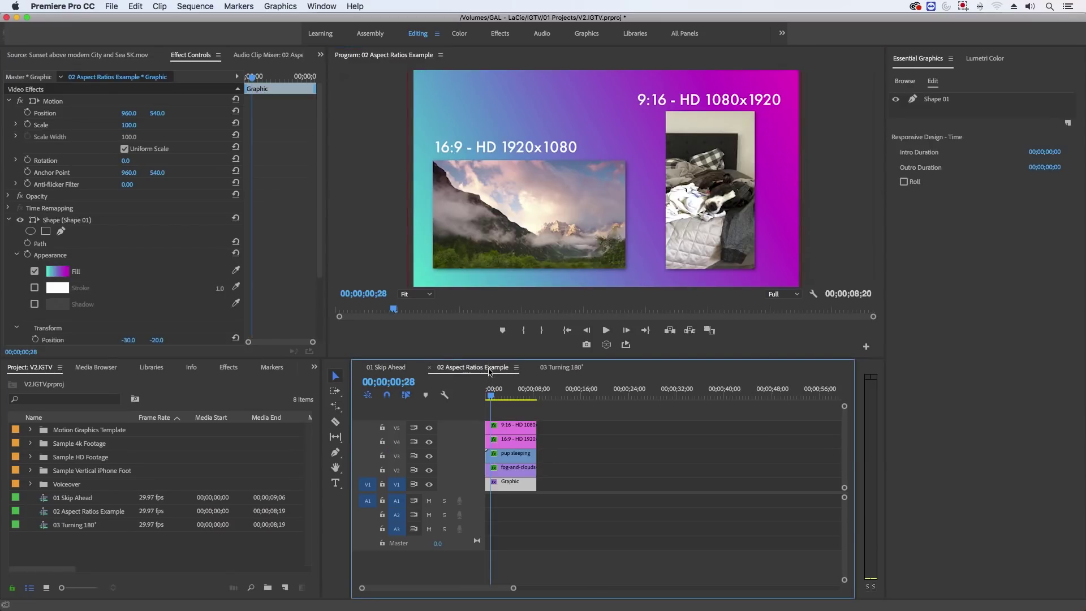
click(659, 102)
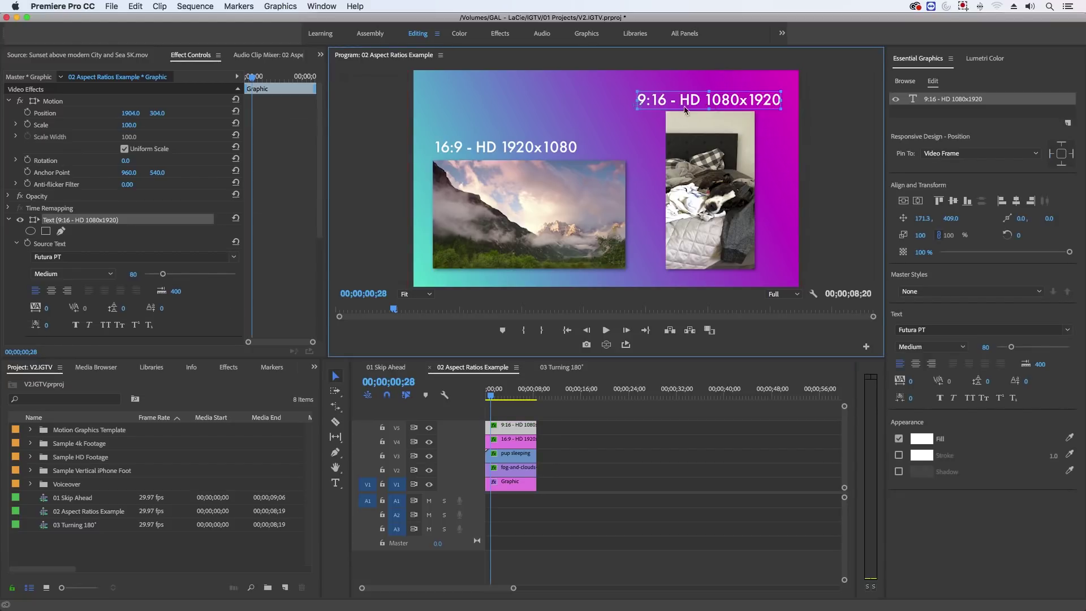
click(506, 150)
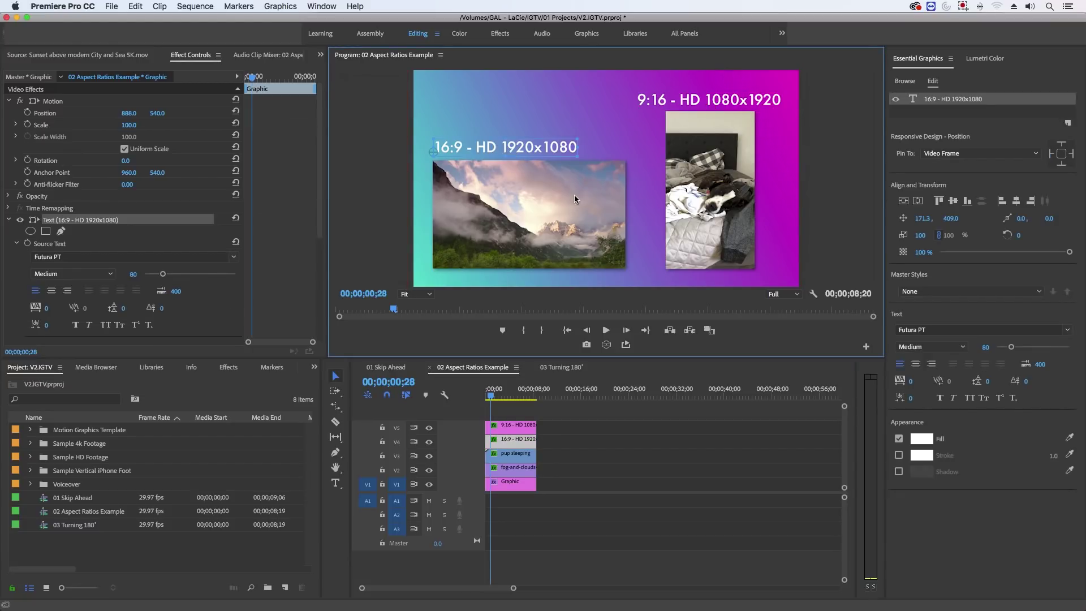
key(grave)
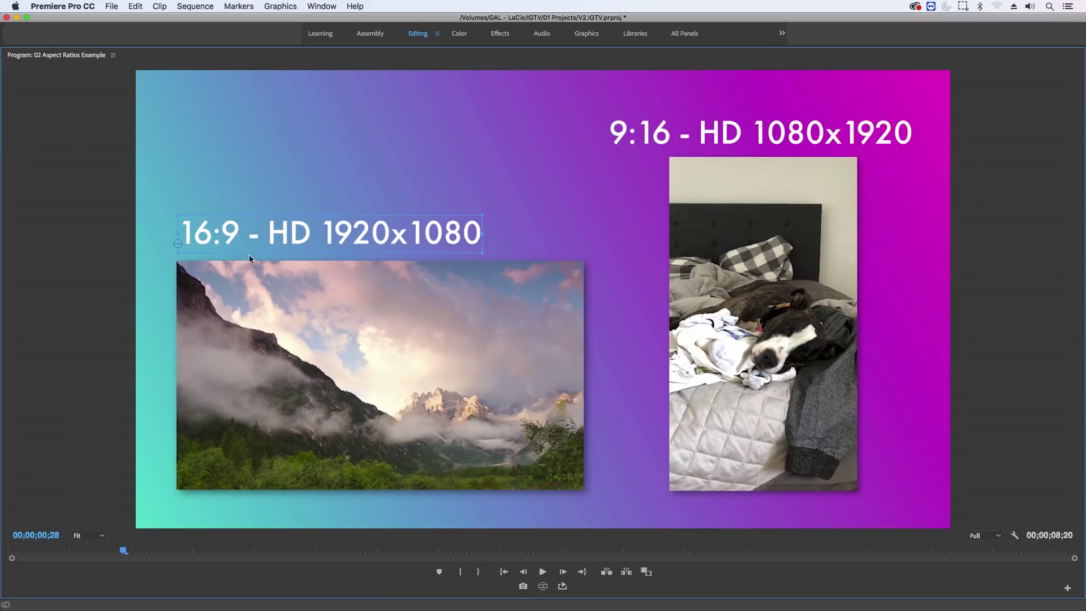
key(grave)
Step: Open 03 Turning 180° and play it maximised to see the clip rotate upright
click(555, 369)
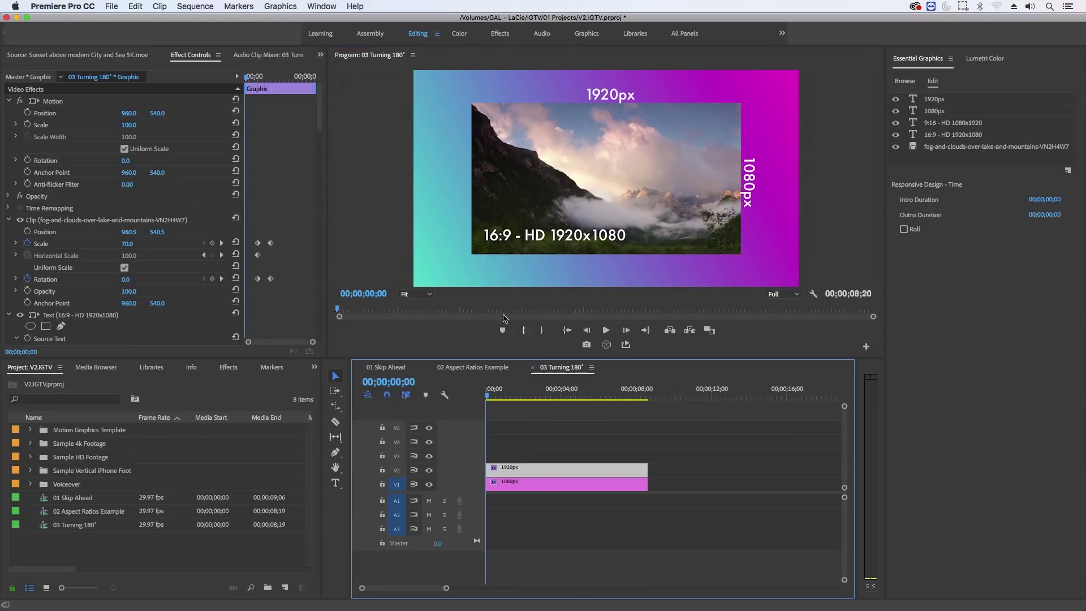
key(grave)
key(space)
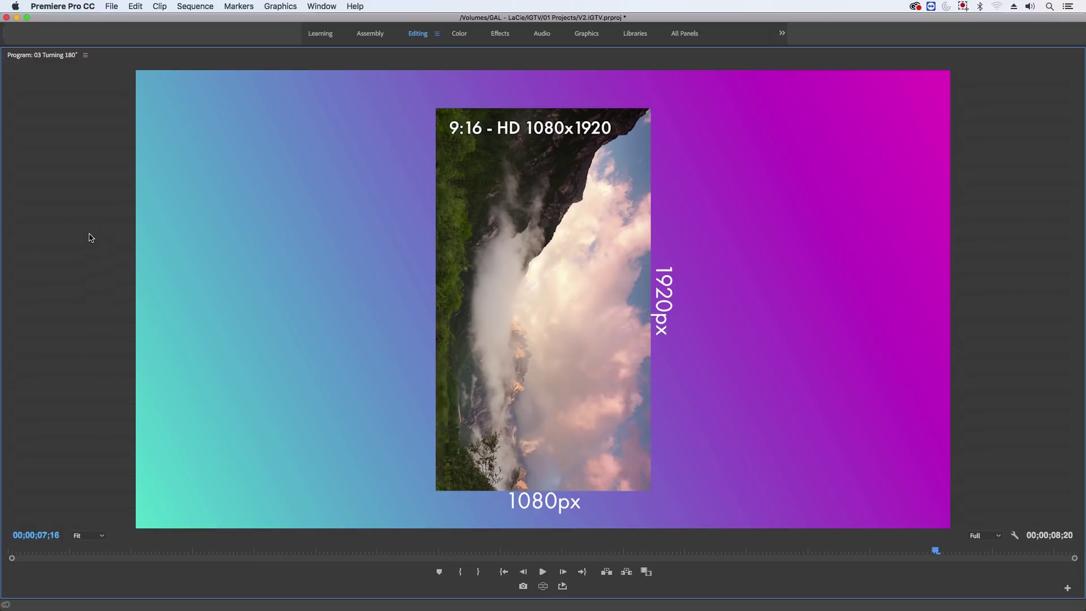
key(grave)
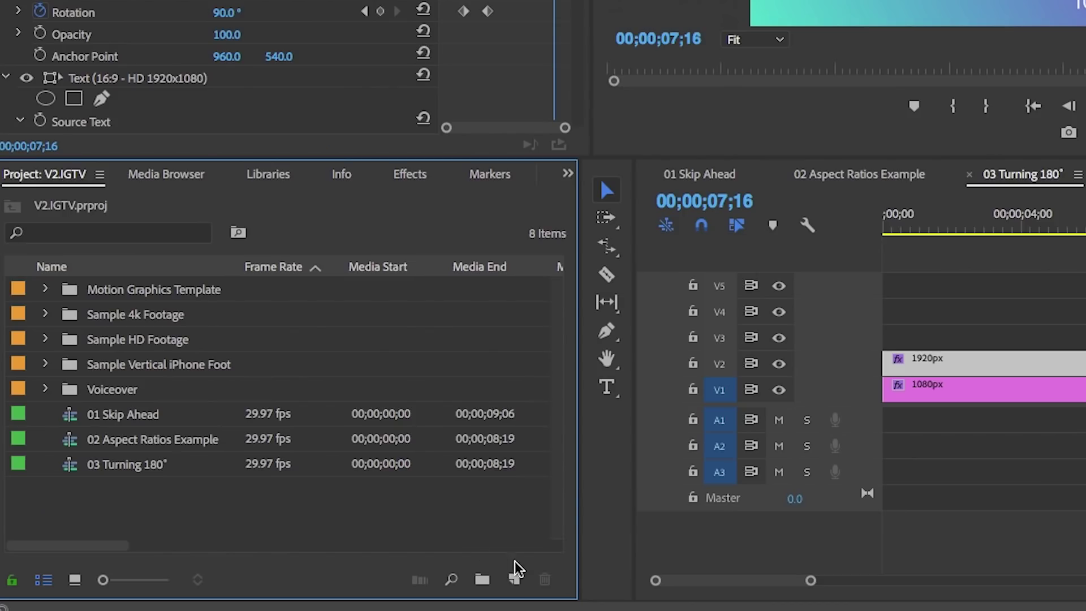
Step: Create a new sequence, browse presets, and view the DSLR 1080p30 settings (1920×1080, 29.97 fps)
click(286, 589)
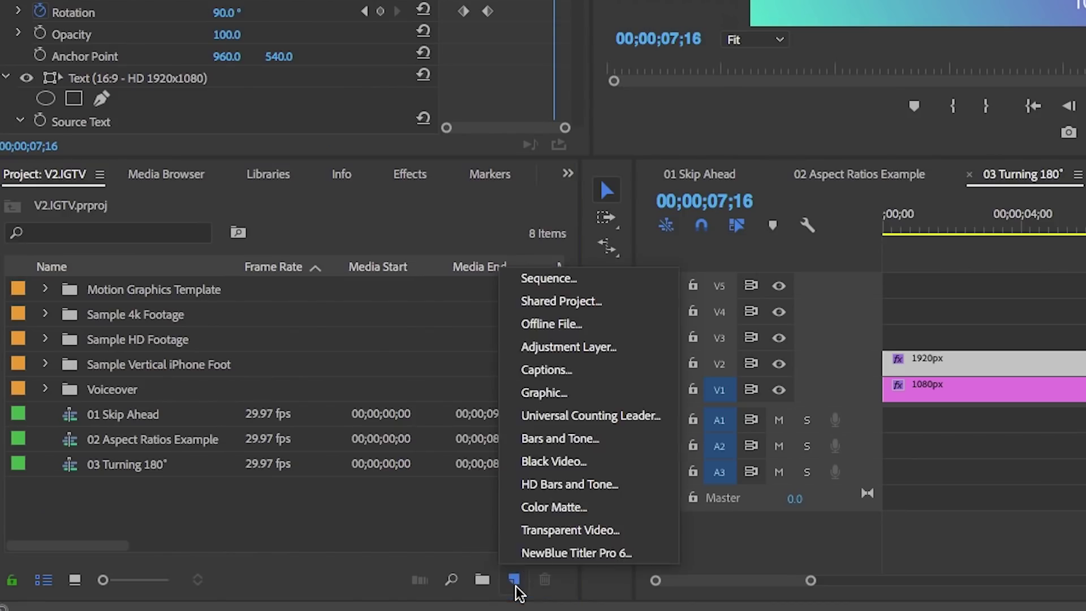
click(589, 280)
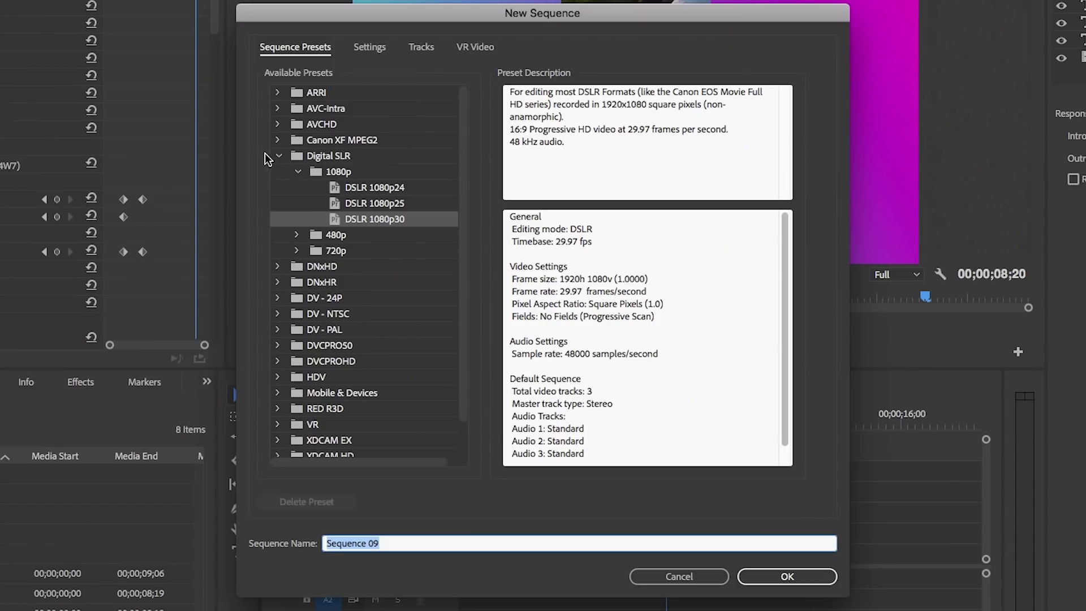
click(279, 266)
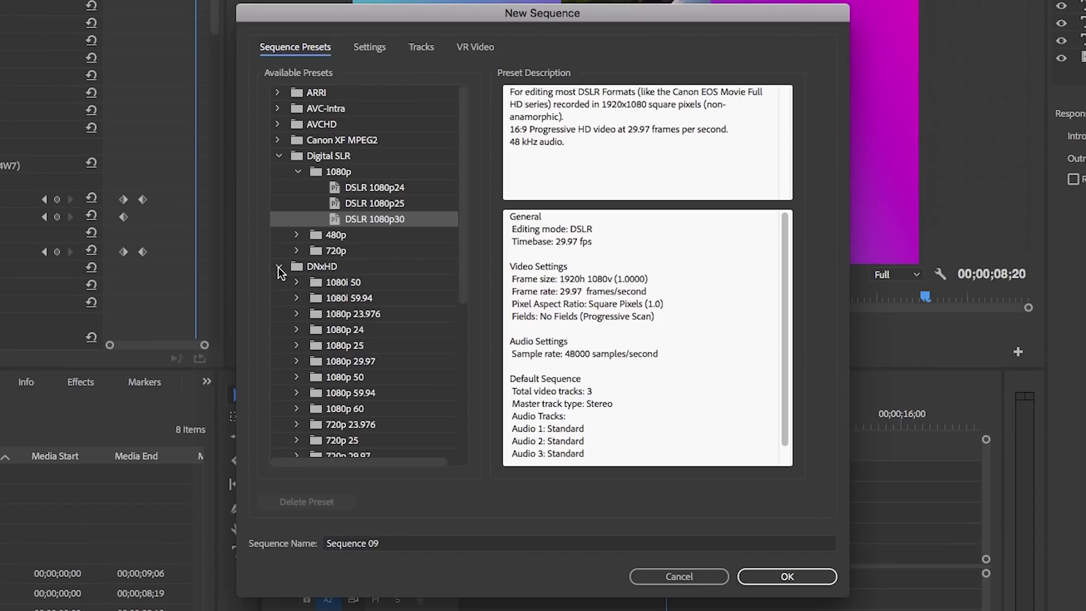
click(278, 267)
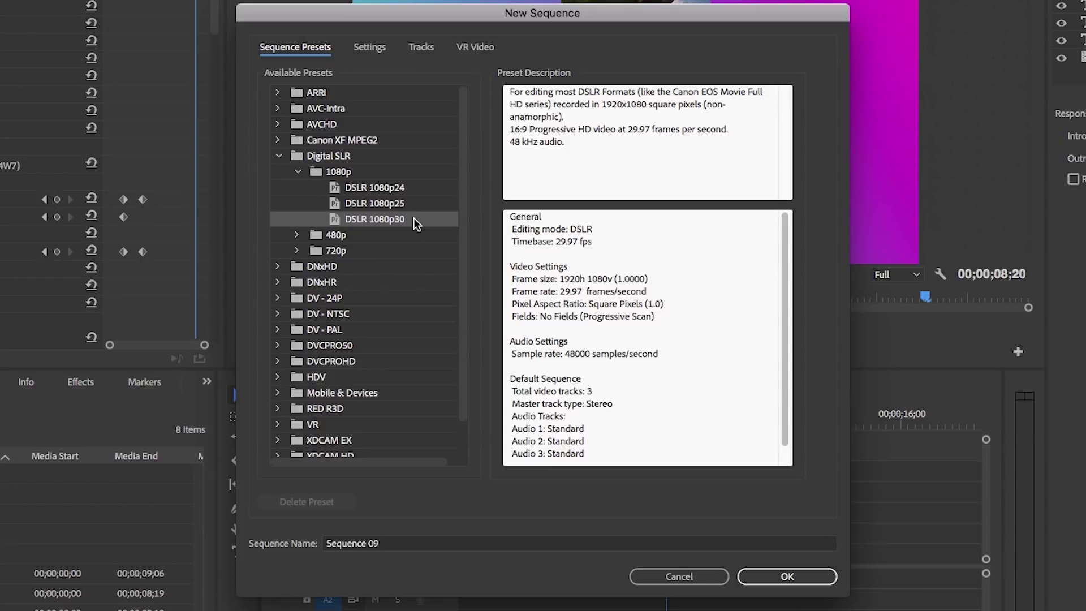
click(368, 51)
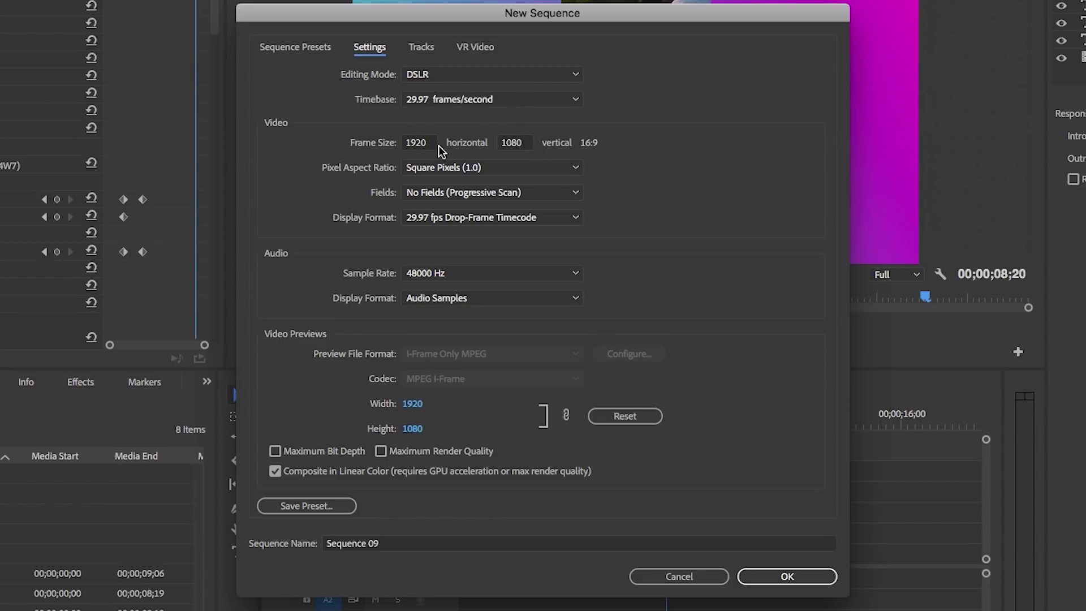
Step: Set the frame size to 1080×1920 and preview the landscape clip scaled in the vertical frame
click(430, 145)
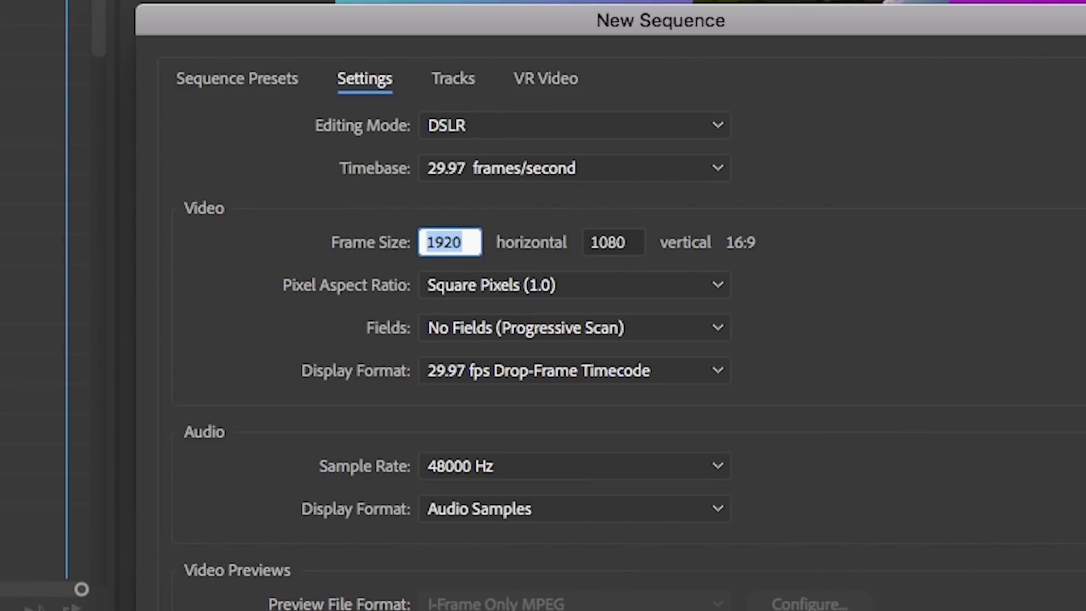
click(615, 244)
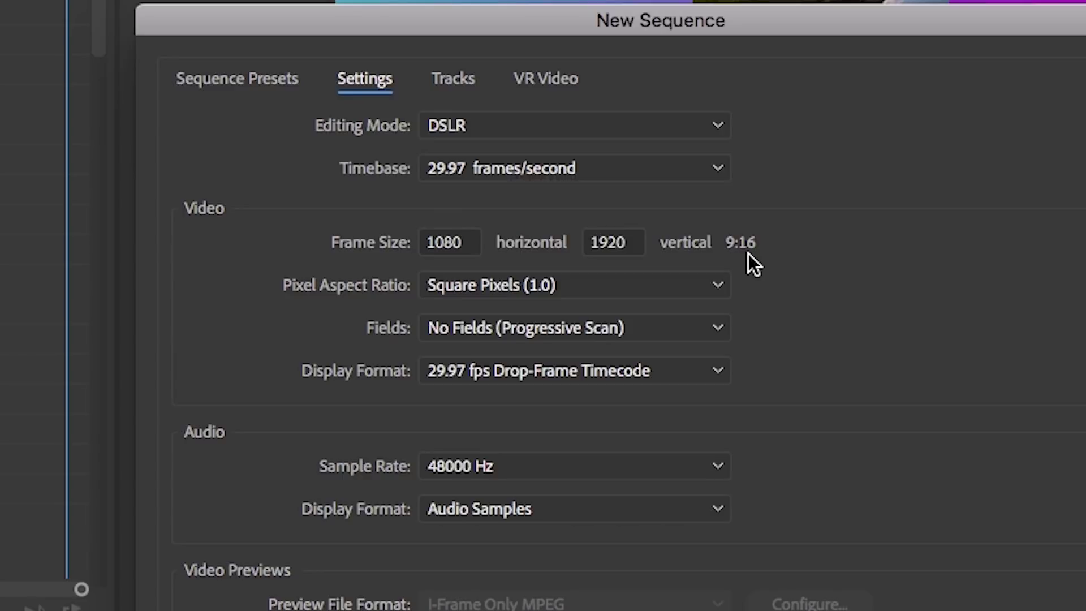
click(626, 244)
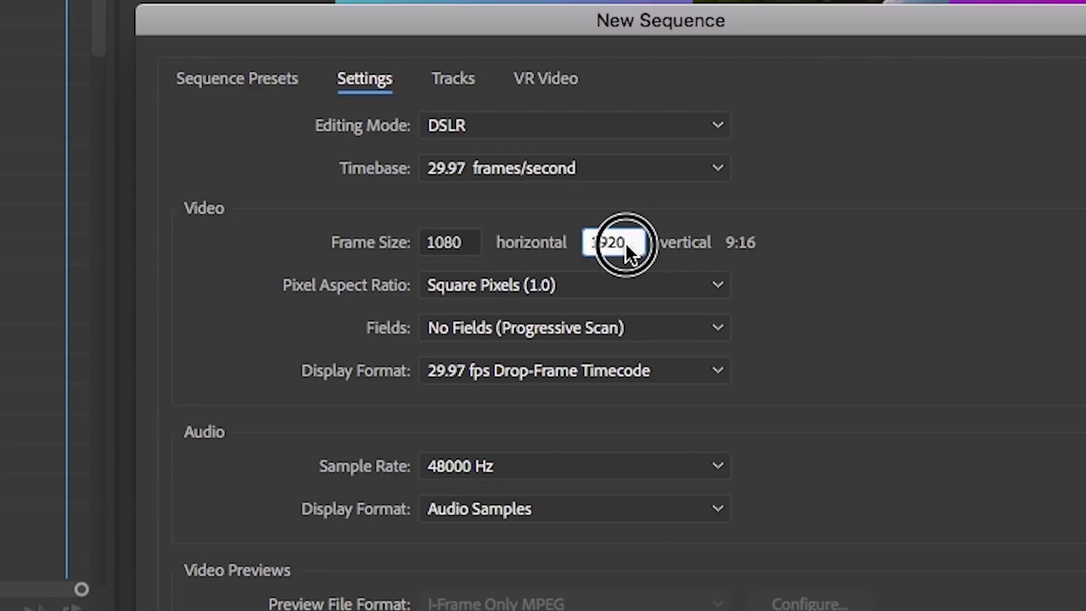
click(746, 266)
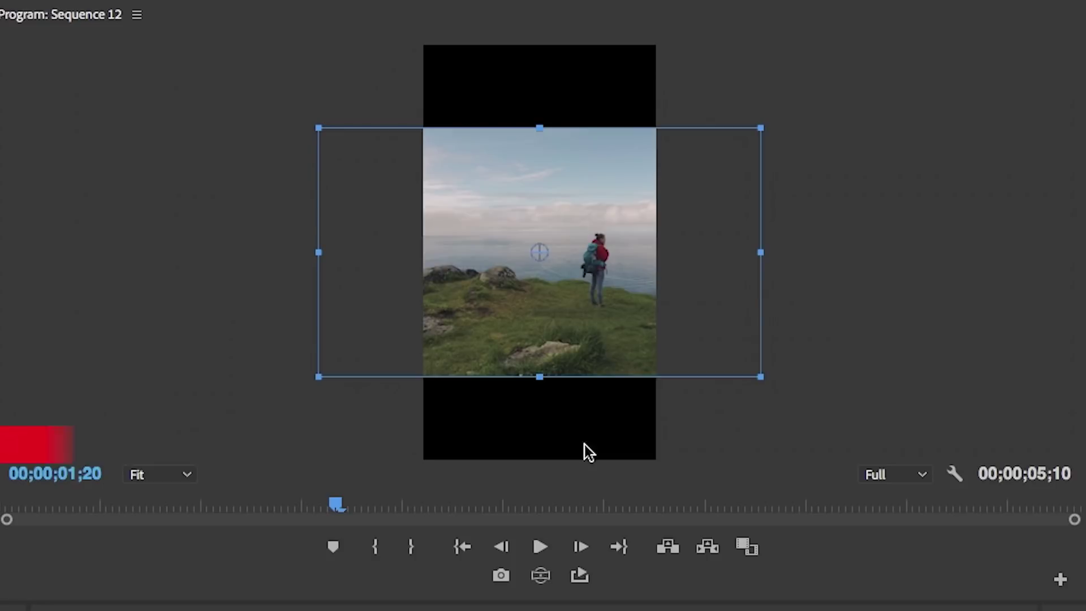
drag(760, 376, 897, 464)
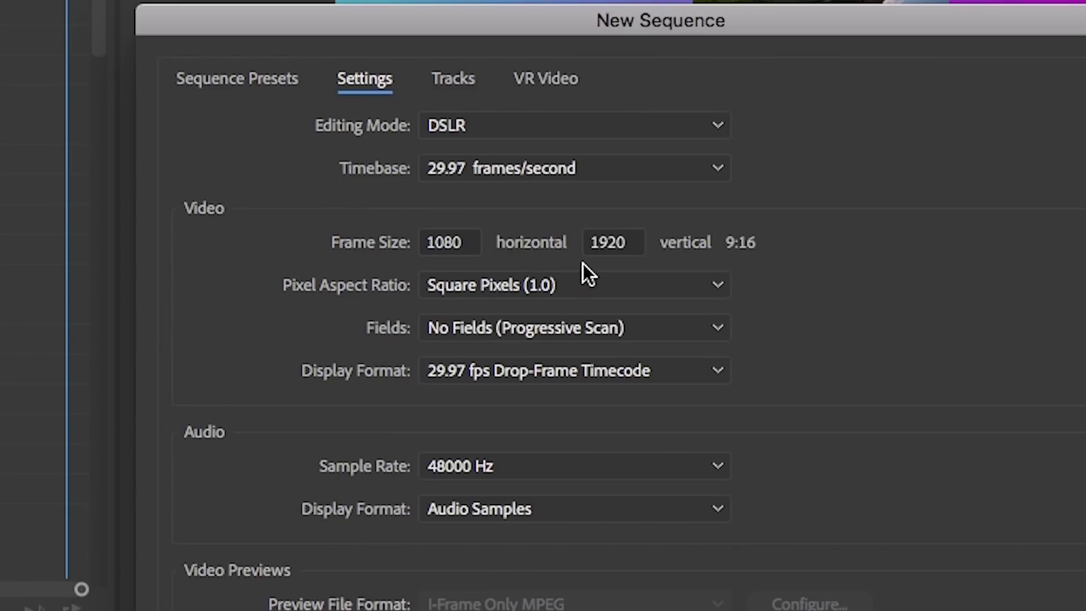
Step: Halve the frame size with 1080/2 and 1920/2 to get 540×960
click(459, 246)
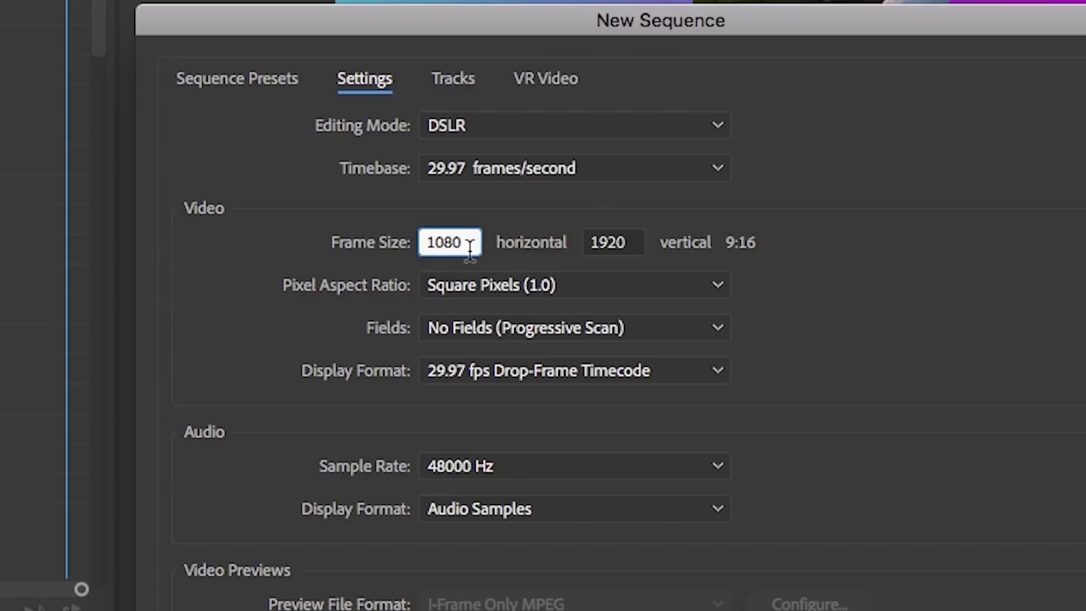
text(/2)
click(554, 220)
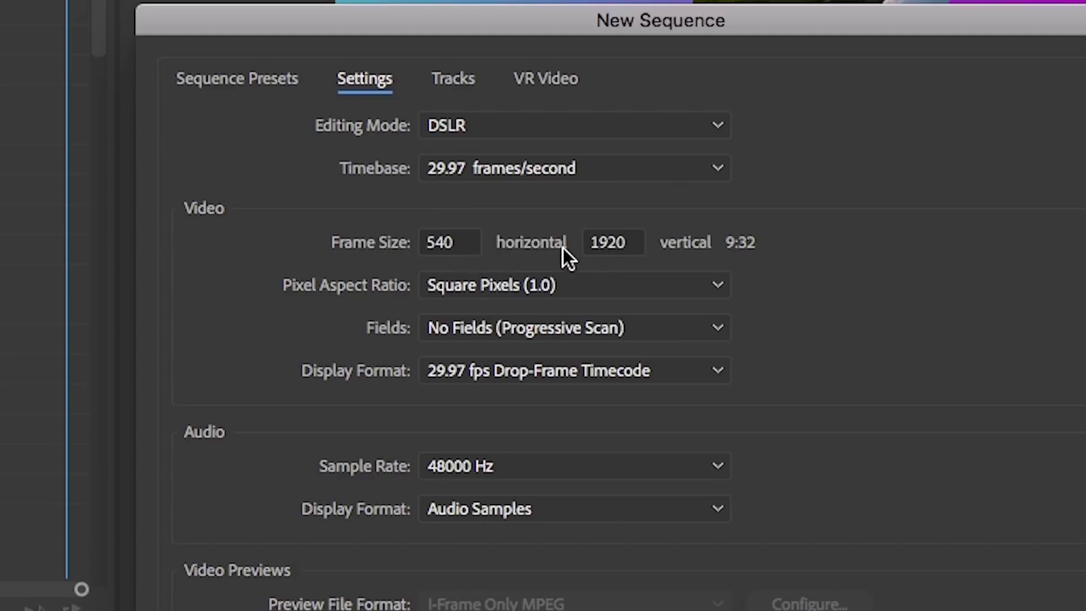
click(617, 246)
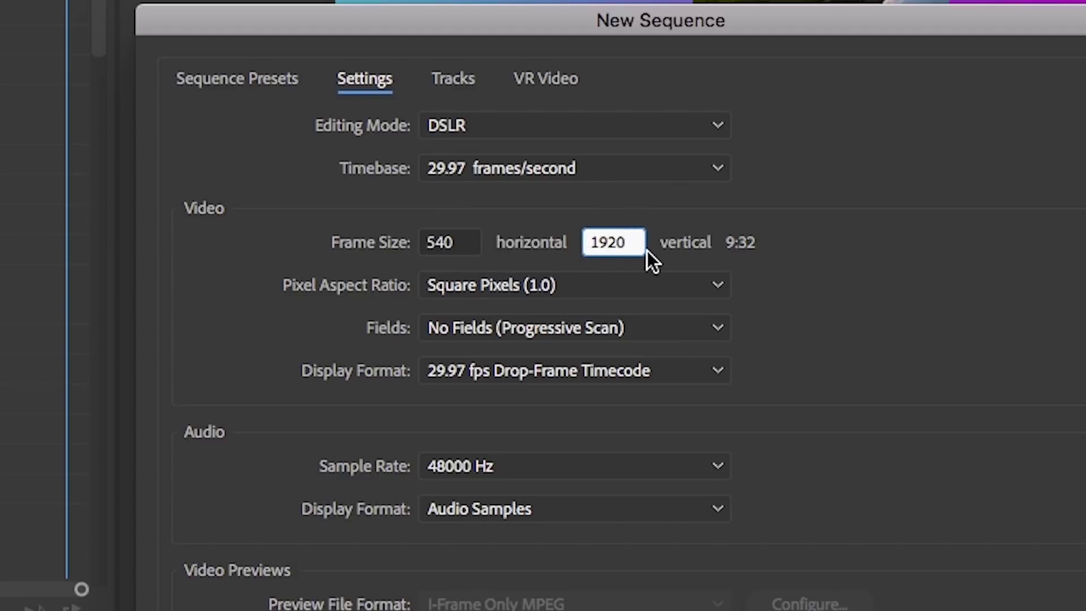
text(/2)
click(847, 233)
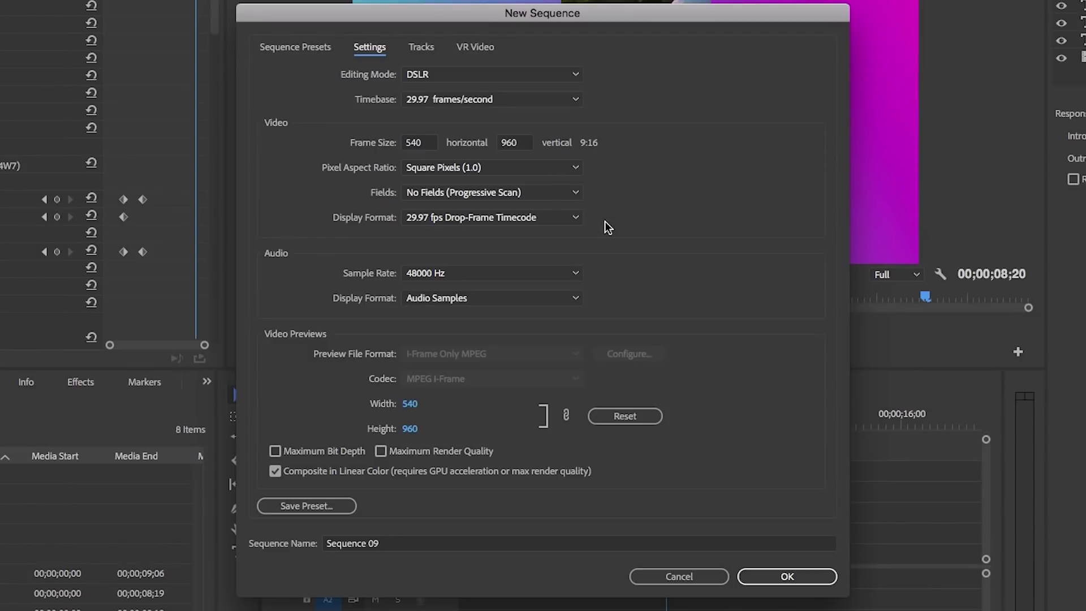
Step: Save the preset 'IGTV Vertical (for HD landscape adaptation)' described as 'Frame size: 540x960' and '30fps'
click(327, 510)
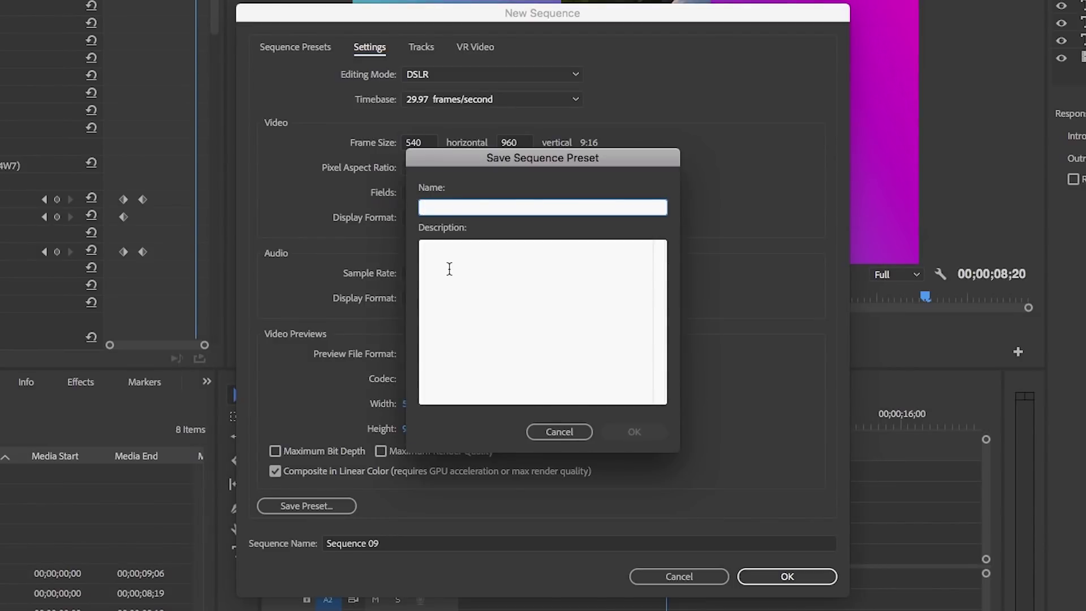
text(IGTV Vert)
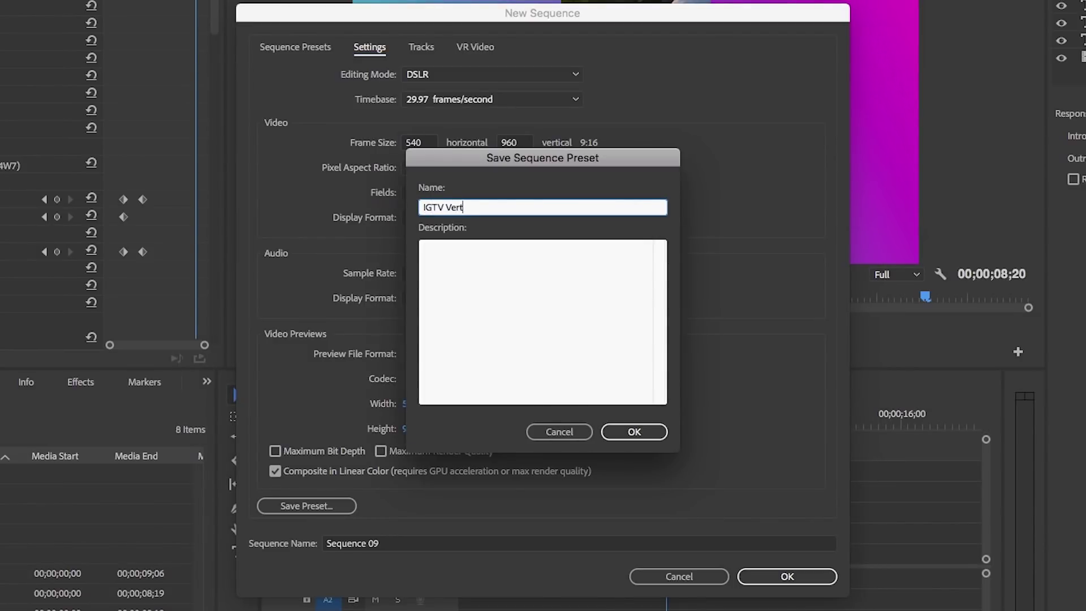
text(ical (for HD landscape adap)
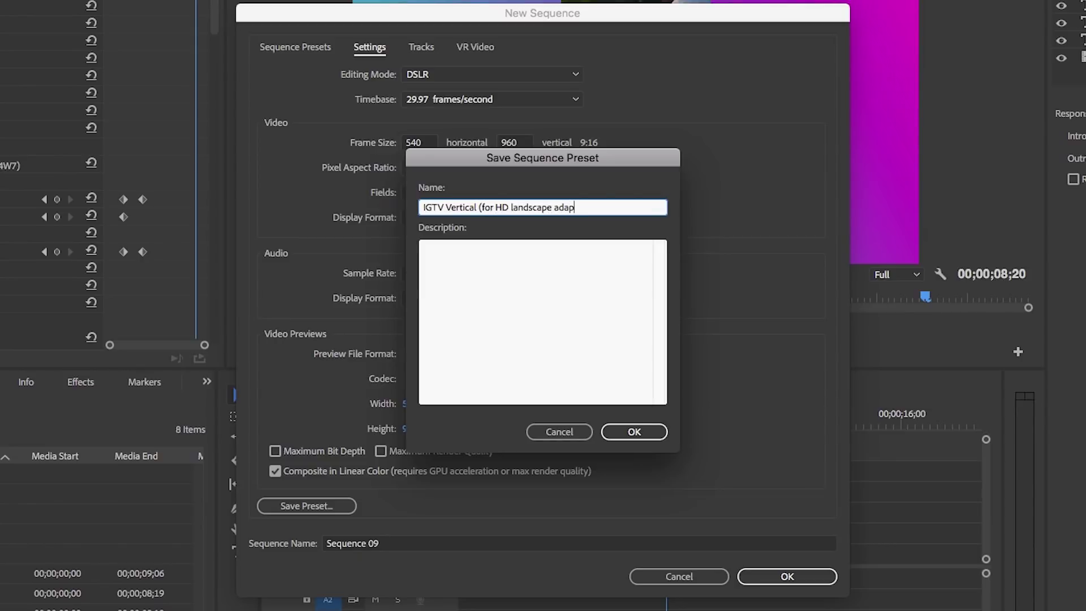
text(tation))
key(Tab)
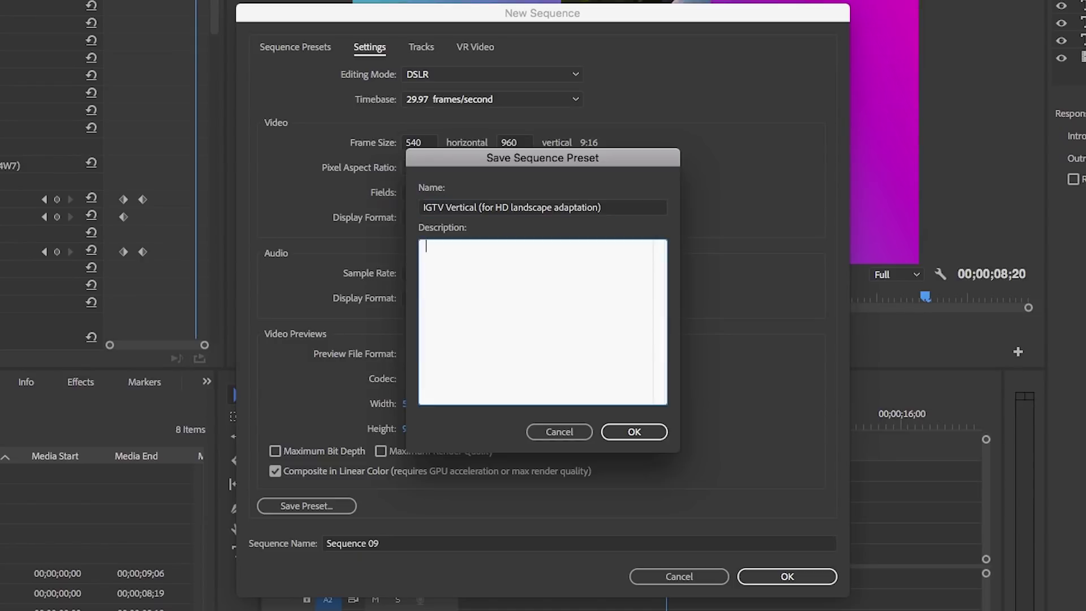
text(Framse)
key(BackSpace)
key(BackSpace)
text(e size: 940)
key(BackSpace)
key(BackSpace)
key(BackSpace)
text(540x960)
key(Return)
text(30fps)
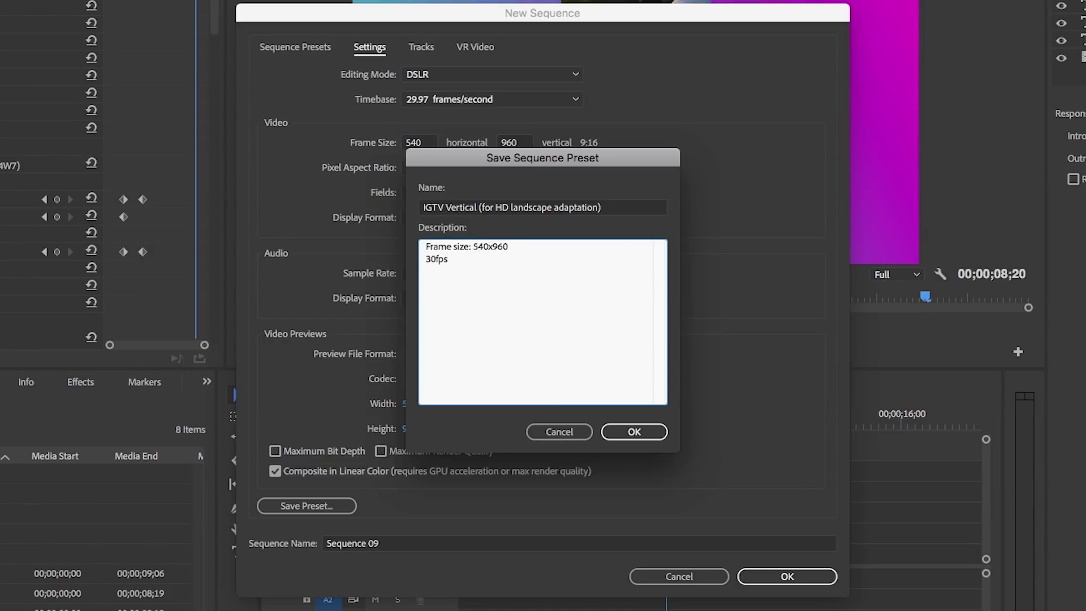
click(634, 431)
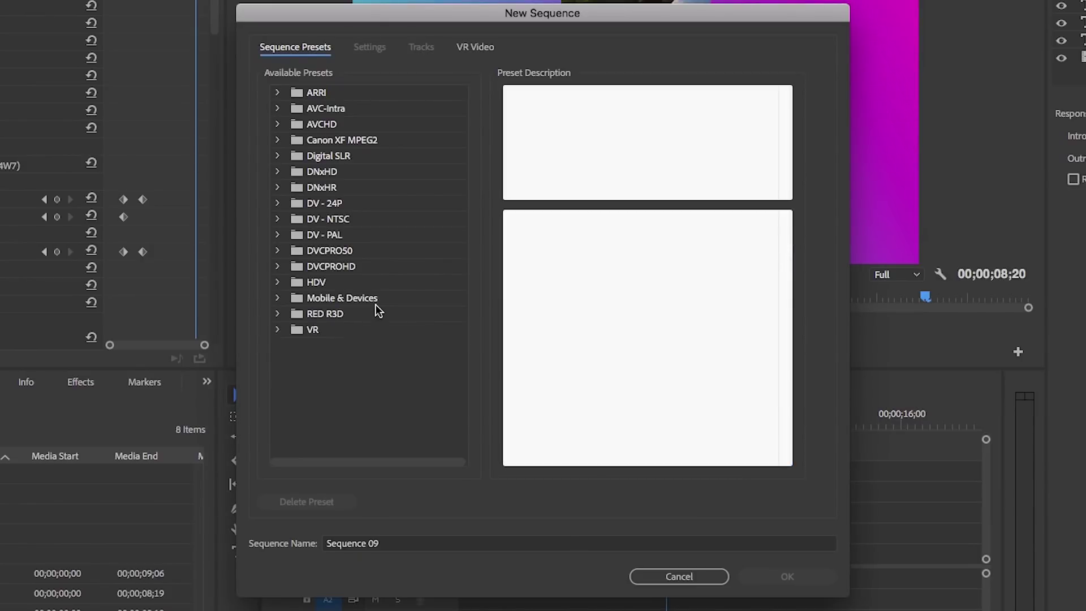
Step: Choose the Digital SLR > 1080p > DSLR 1080p30 preset and show its settings
click(278, 148)
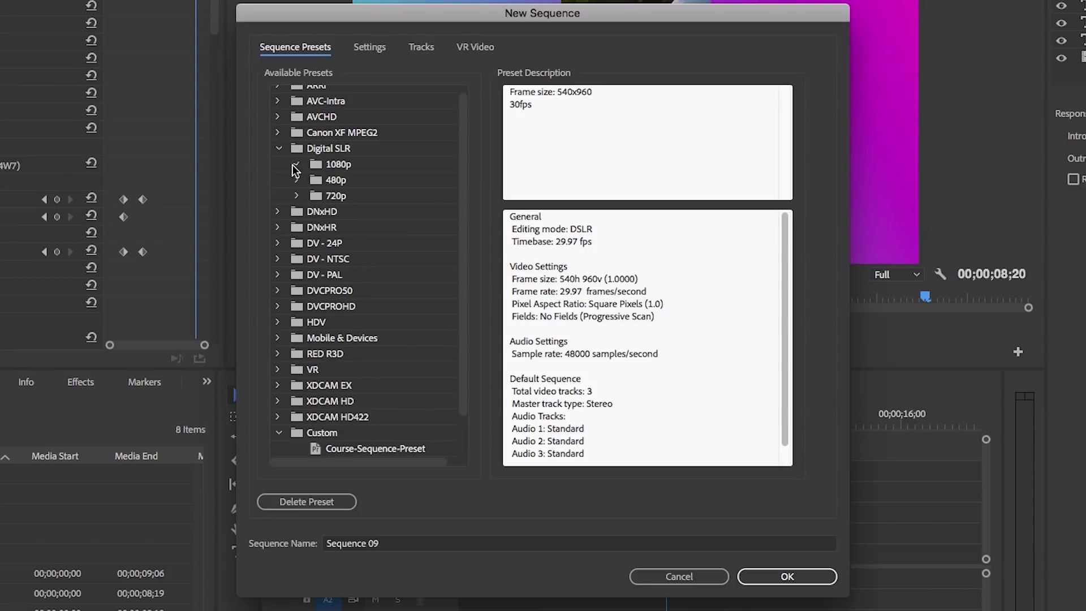
click(296, 164)
click(367, 213)
click(376, 50)
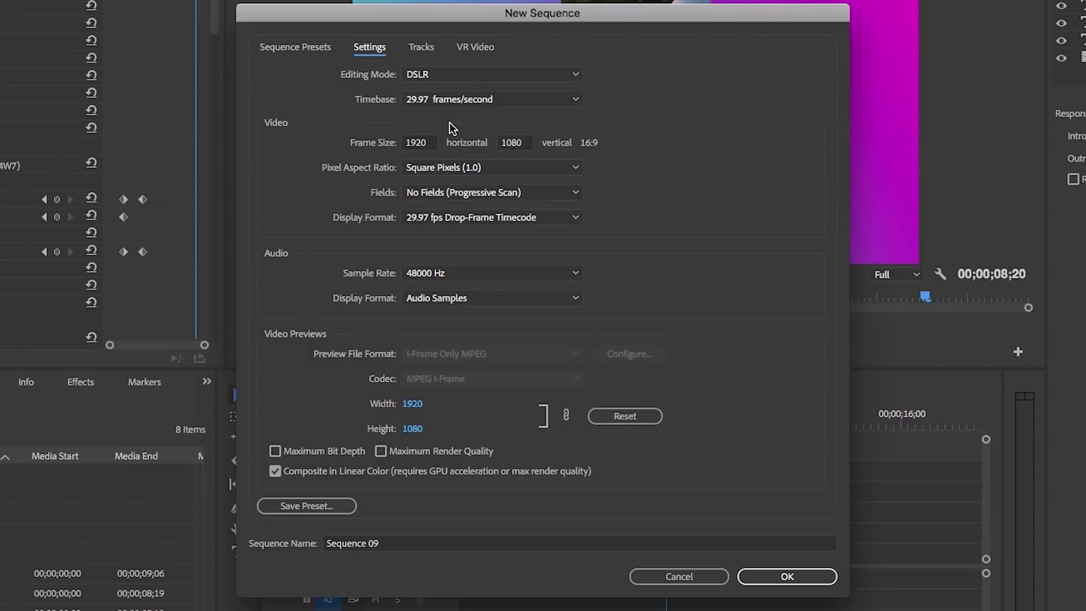
Step: Set the frame size to 1080 horizontal by 1920 vertical and begin saving a preset
click(426, 144)
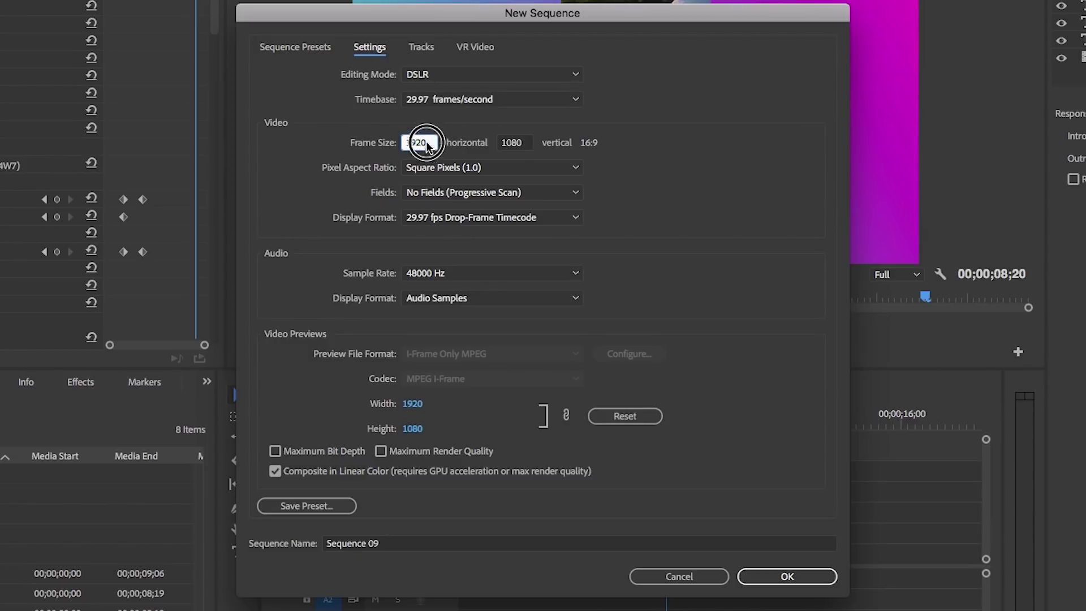
text(1080)
key(Tab)
text(1920)
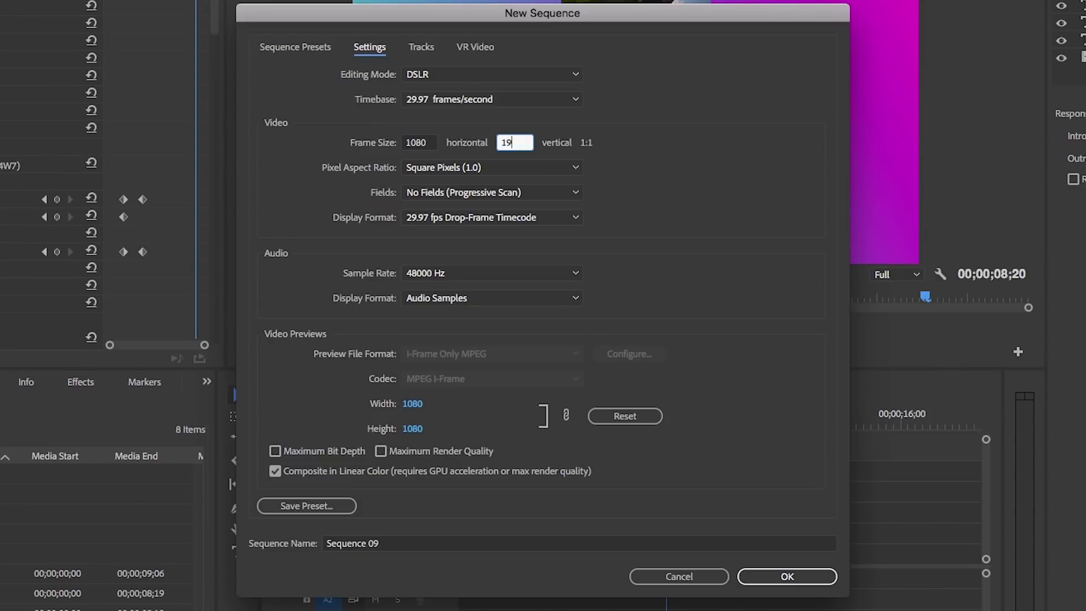
click(670, 143)
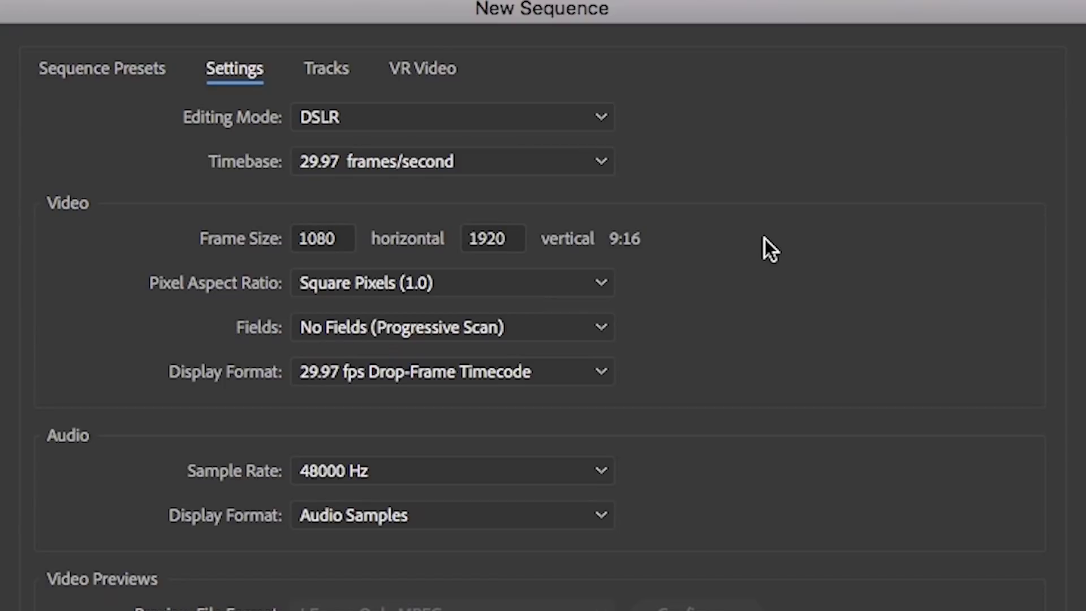
click(342, 506)
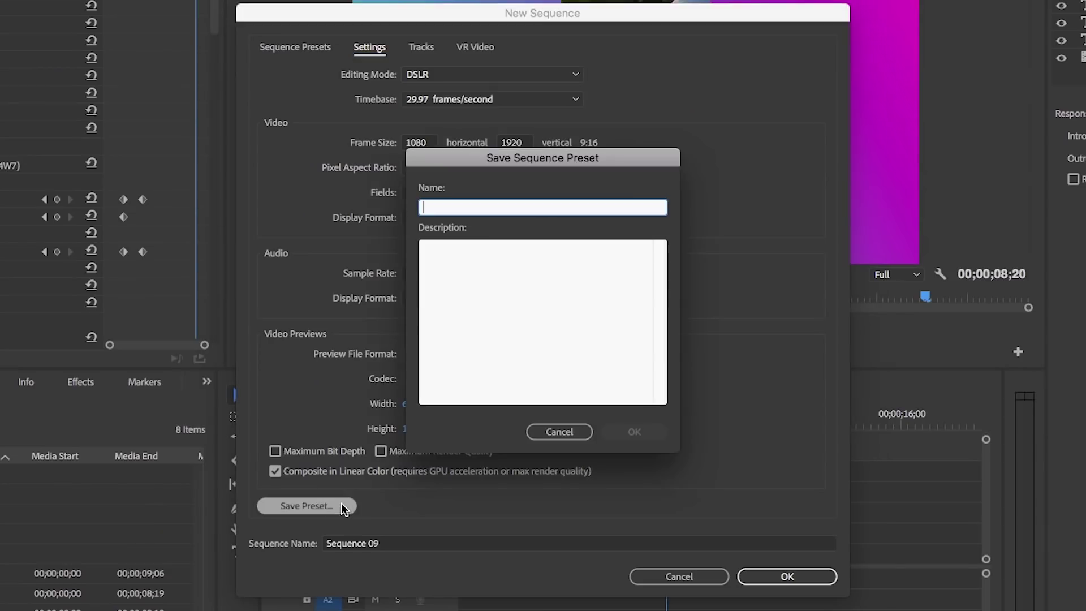
Step: Save the preset as 'IGTV Vertical (4k landscape adaptation)' and create Sequence 09 from it
text(IGT)
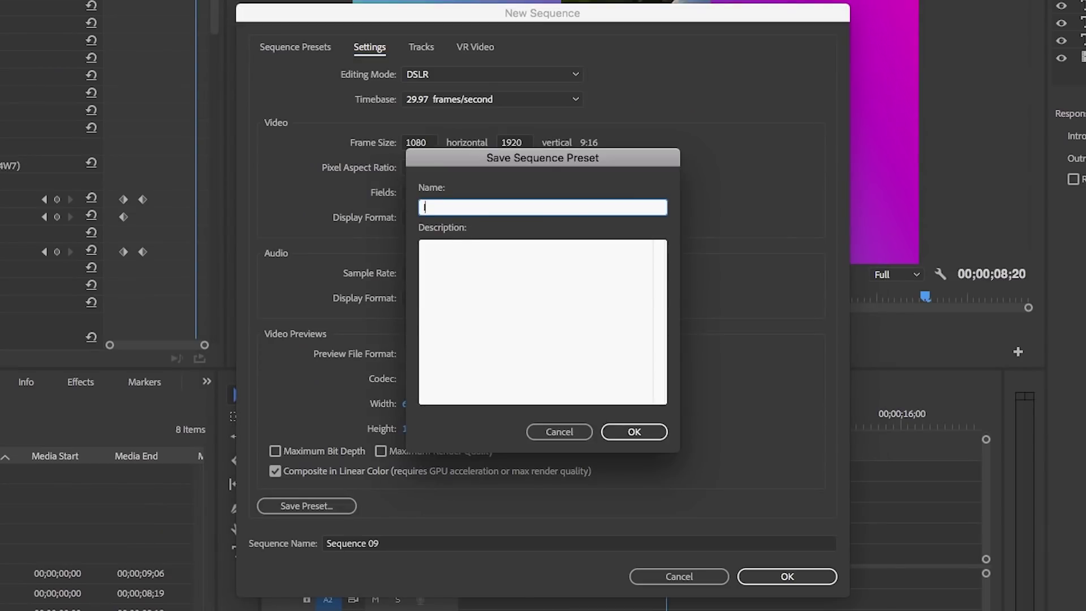
text(V Vertical (4k landscape ada)
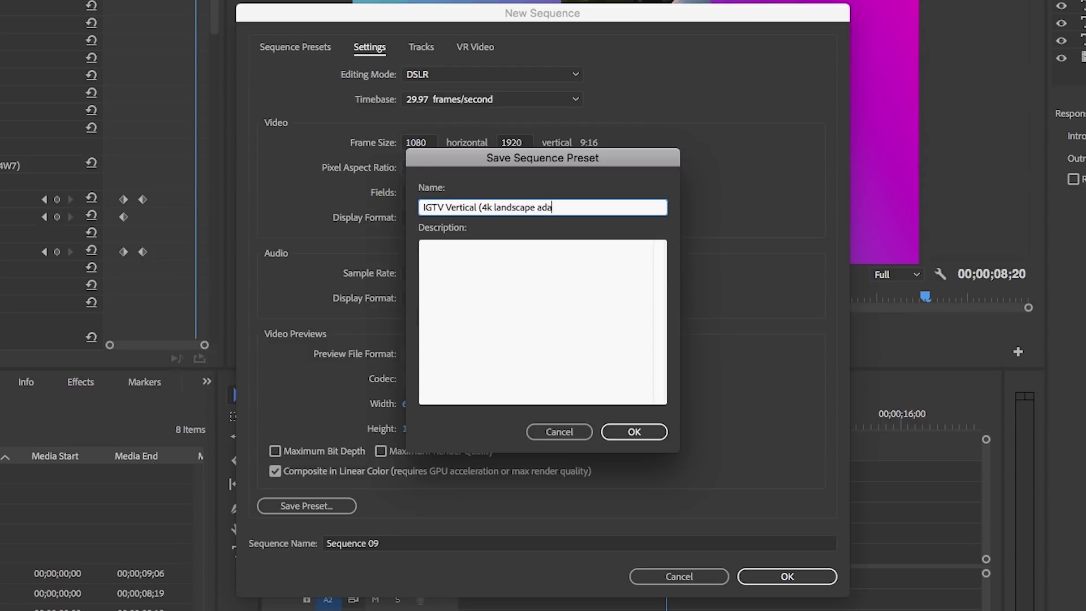
text(ptation))
click(630, 431)
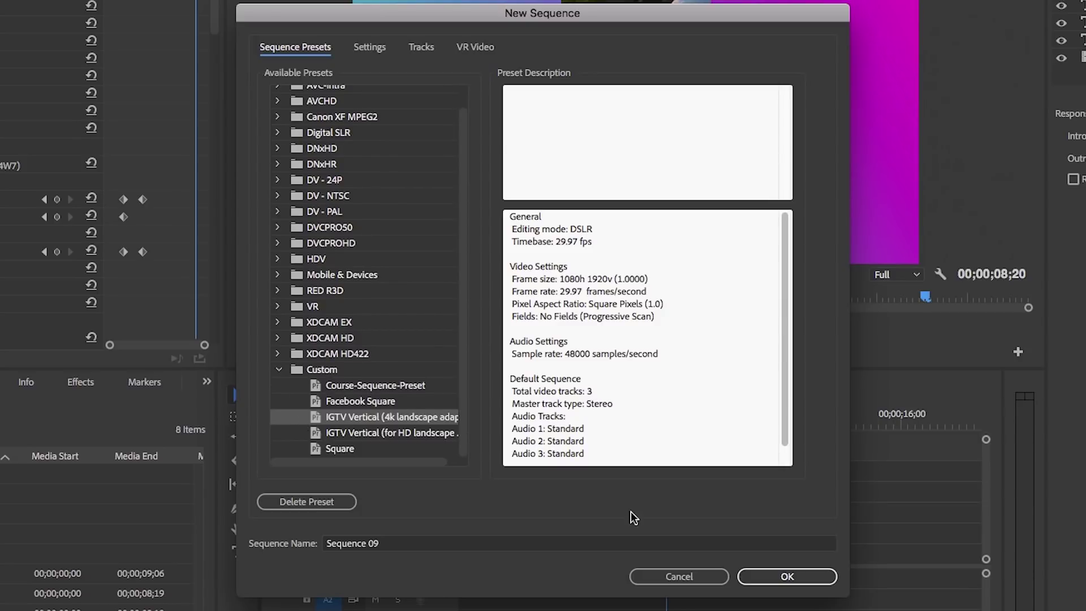
click(802, 582)
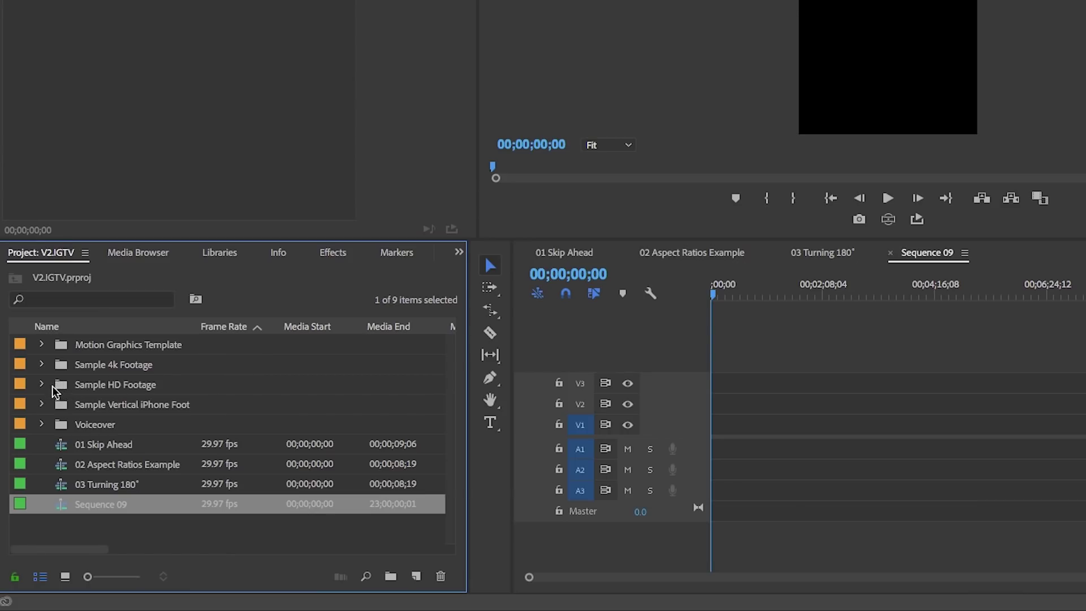
click(61, 408)
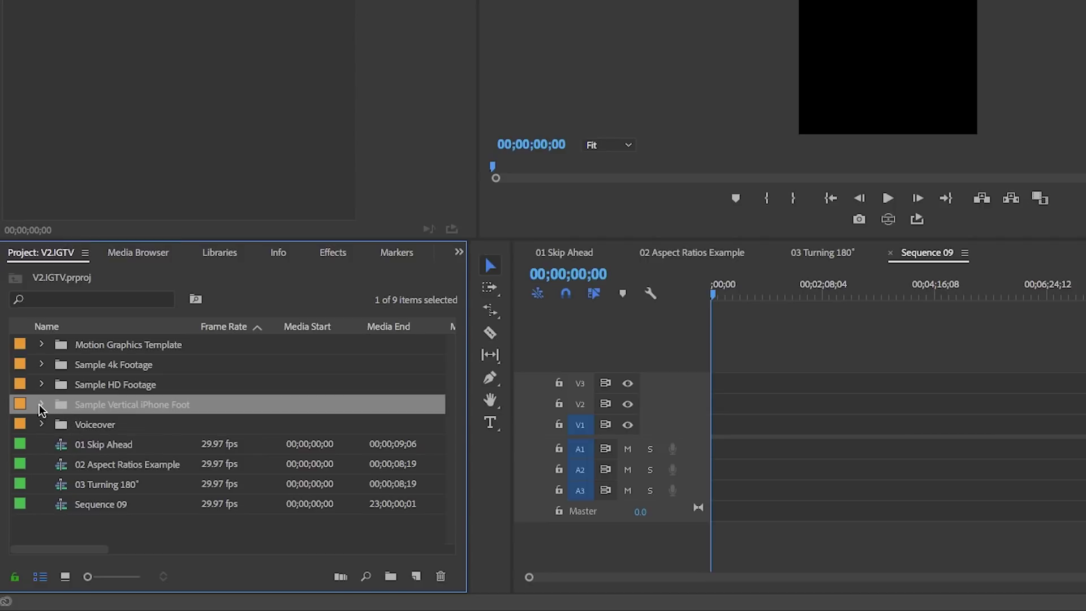
Step: Load the 'pup sleeping' clip from the Sample Vertical iPhone Footage bin and scrub through it
click(41, 405)
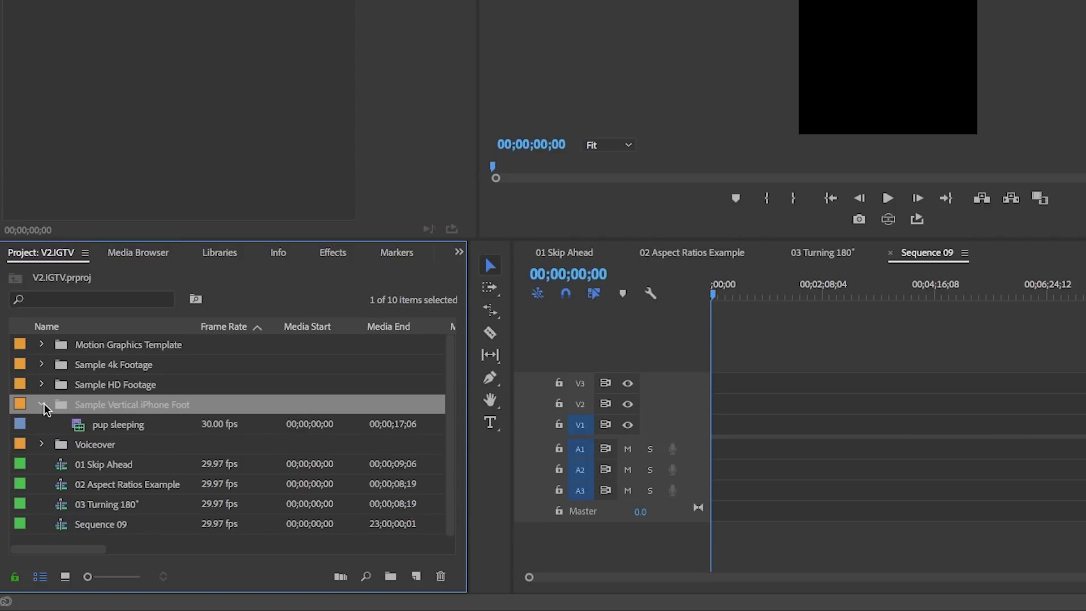
double_click(79, 427)
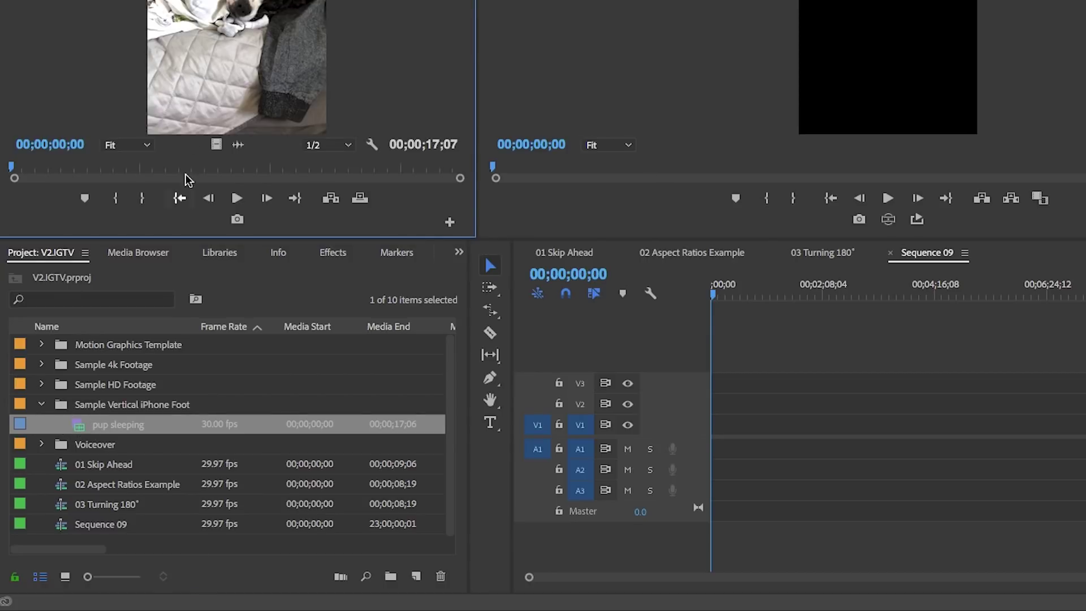
drag(13, 166, 146, 170)
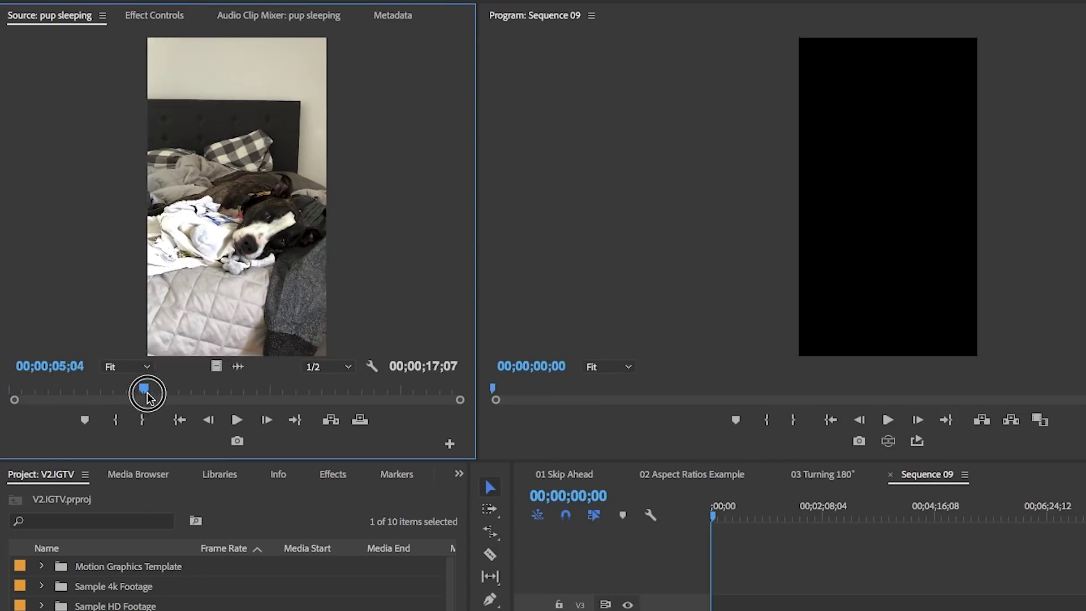
mouse_move(147, 396)
mouse_down()
mouse_move(364, 412)
mouse_move(140, 409)
mouse_up()
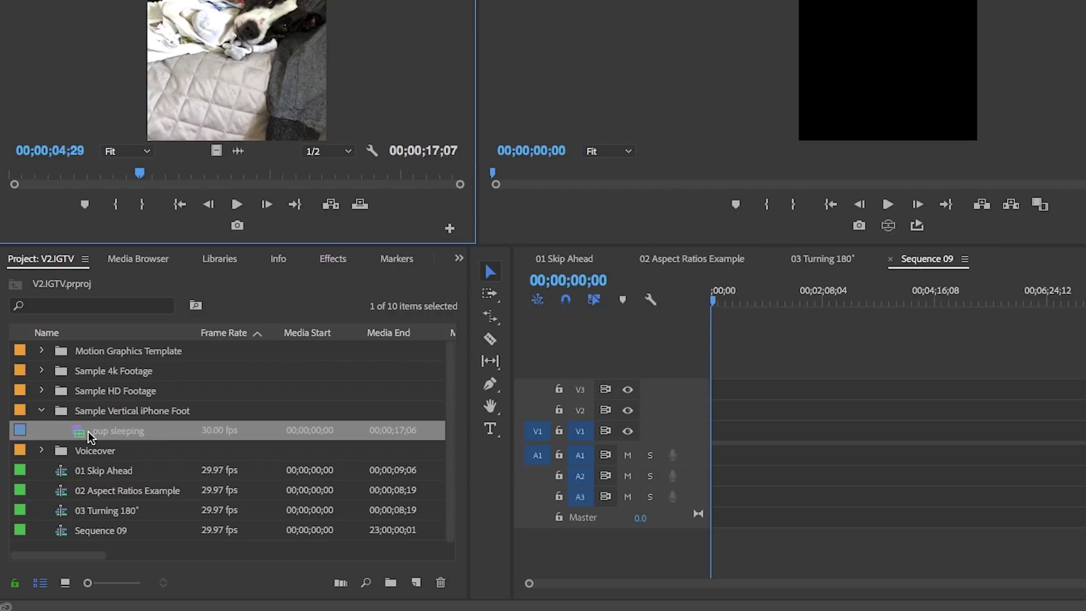
right_click(89, 431)
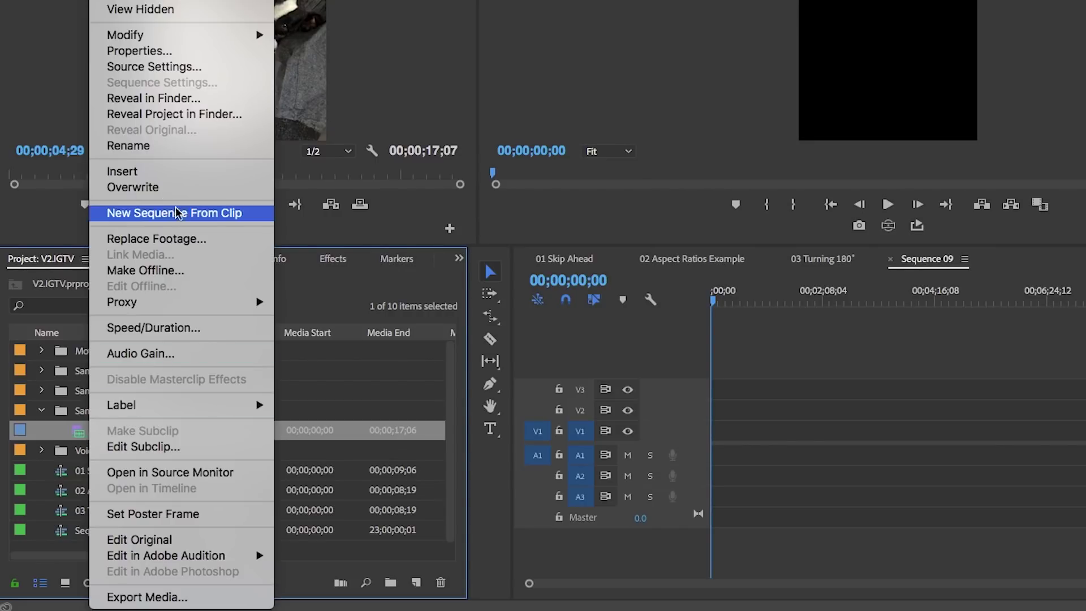
Step: Make a pup sleeping sequence from the clip and open its sequence settings
click(204, 213)
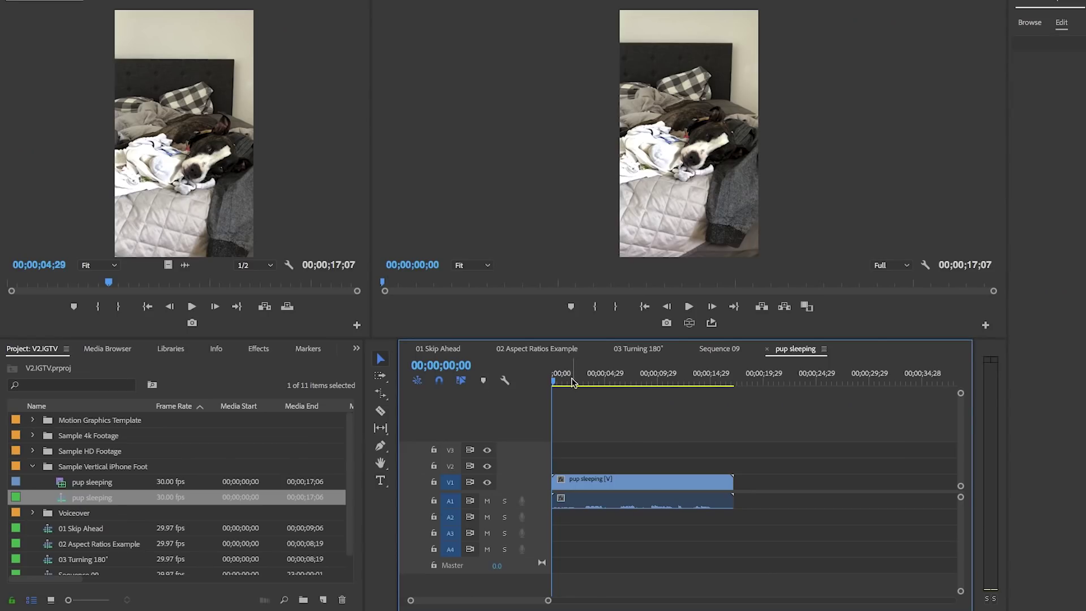
drag(573, 382, 645, 399)
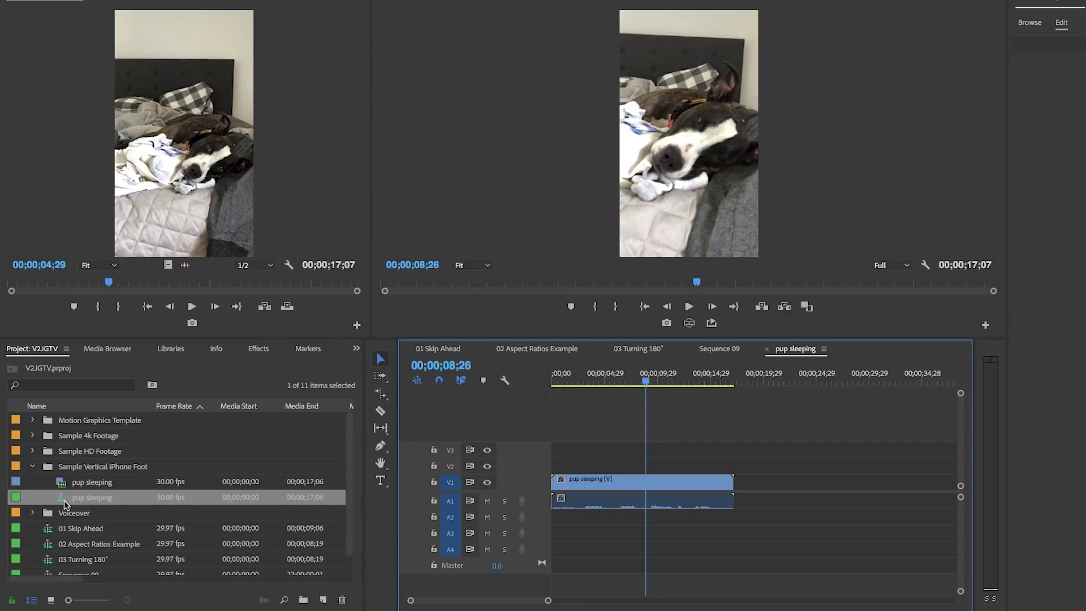
right_click(64, 503)
click(109, 210)
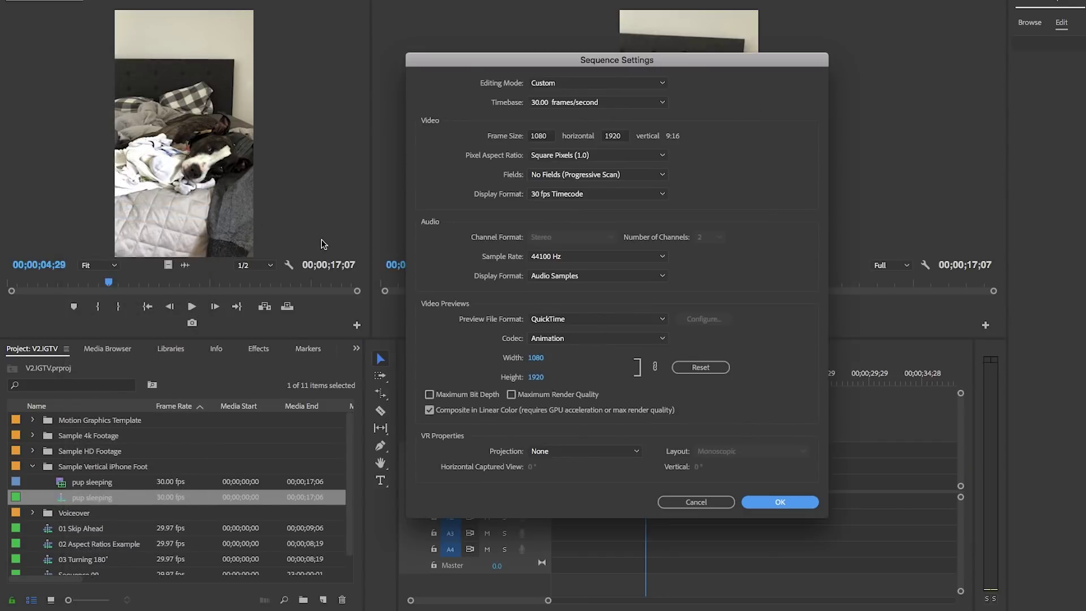
Step: Confirm the 1080×1920 frame size, leave settings unchanged, and close the pup sleeping and Sequence 09 timelines
click(550, 138)
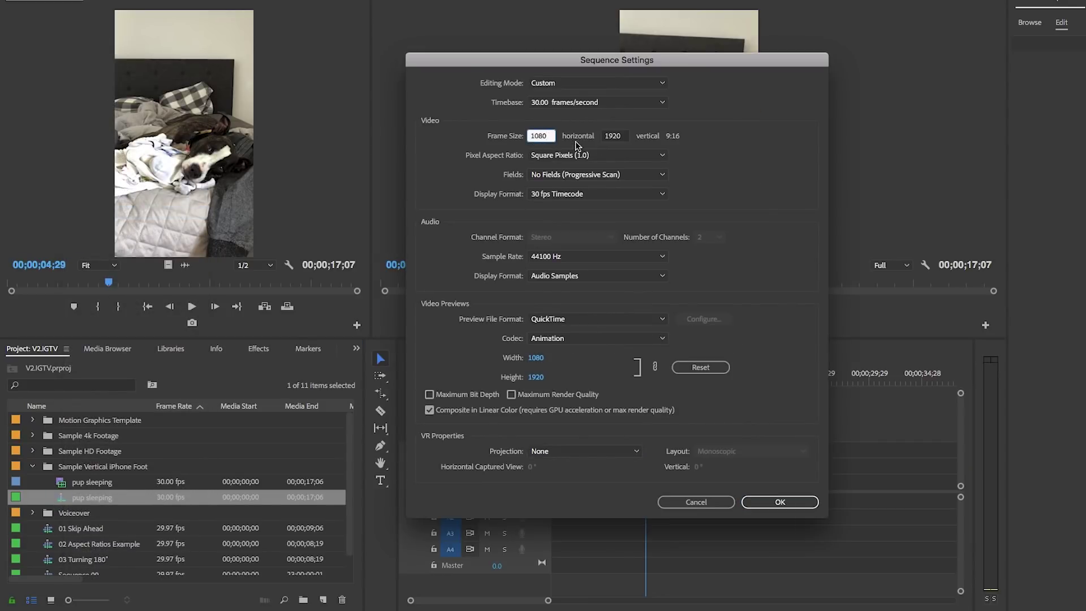
click(617, 138)
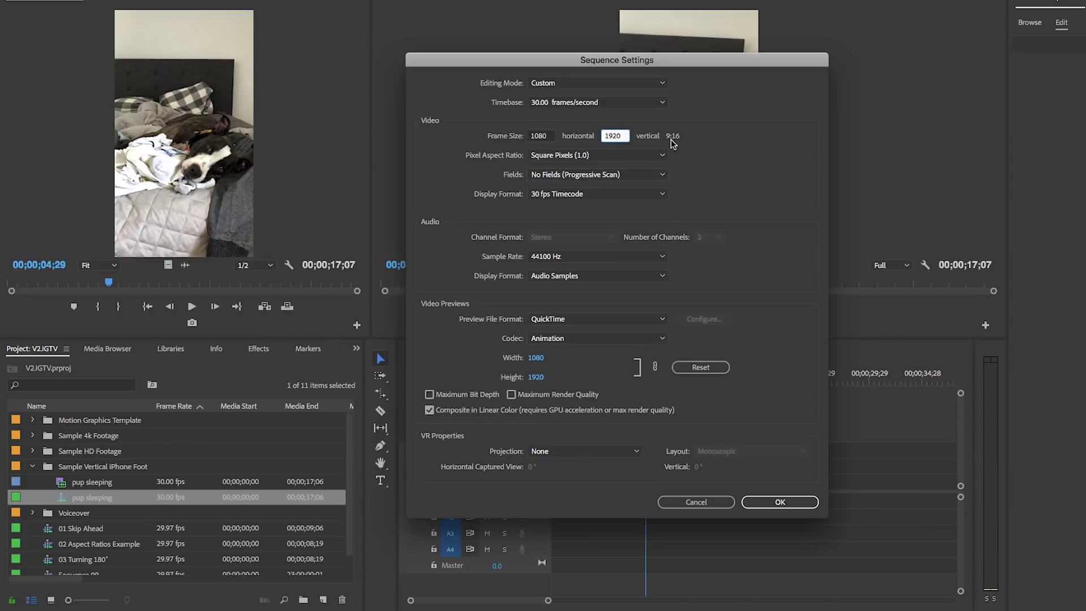
click(774, 502)
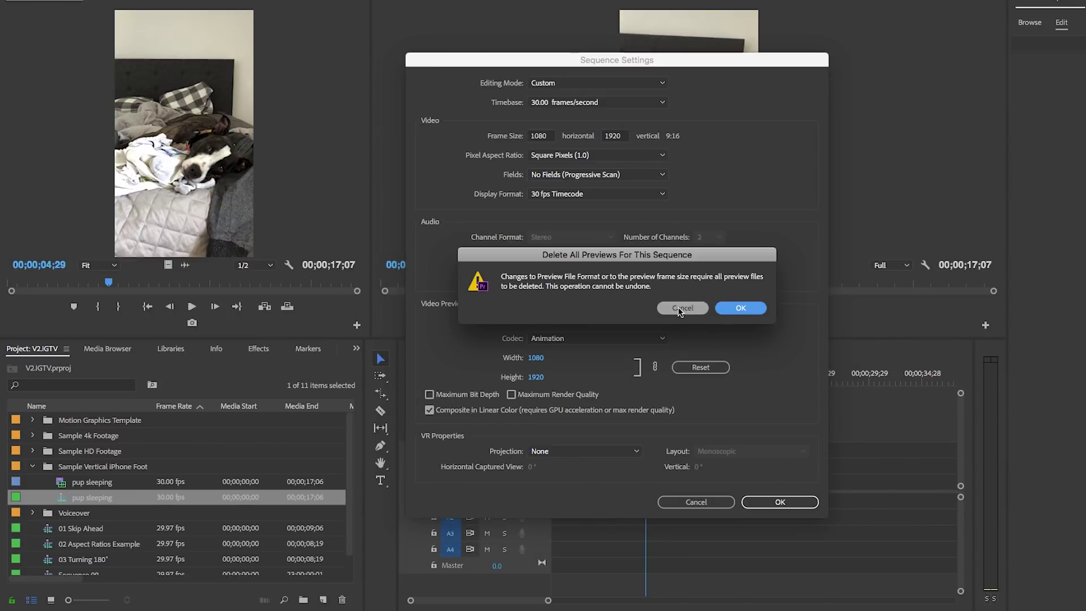
click(698, 309)
click(697, 502)
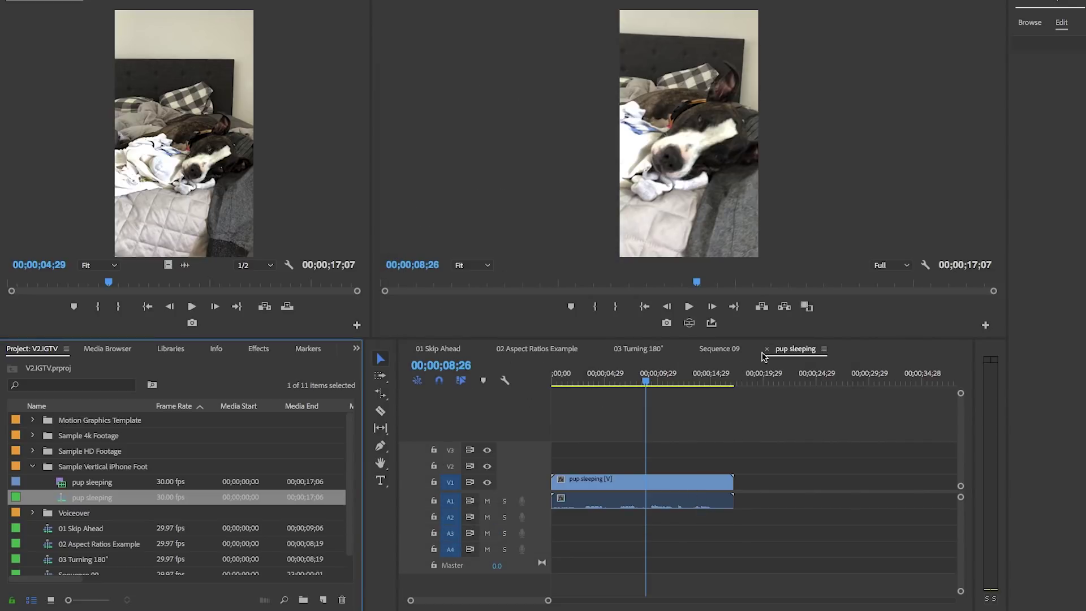
click(764, 357)
click(691, 349)
Step: Collapse the iPhone footage folder and delete Sequence 09 from the project
click(32, 466)
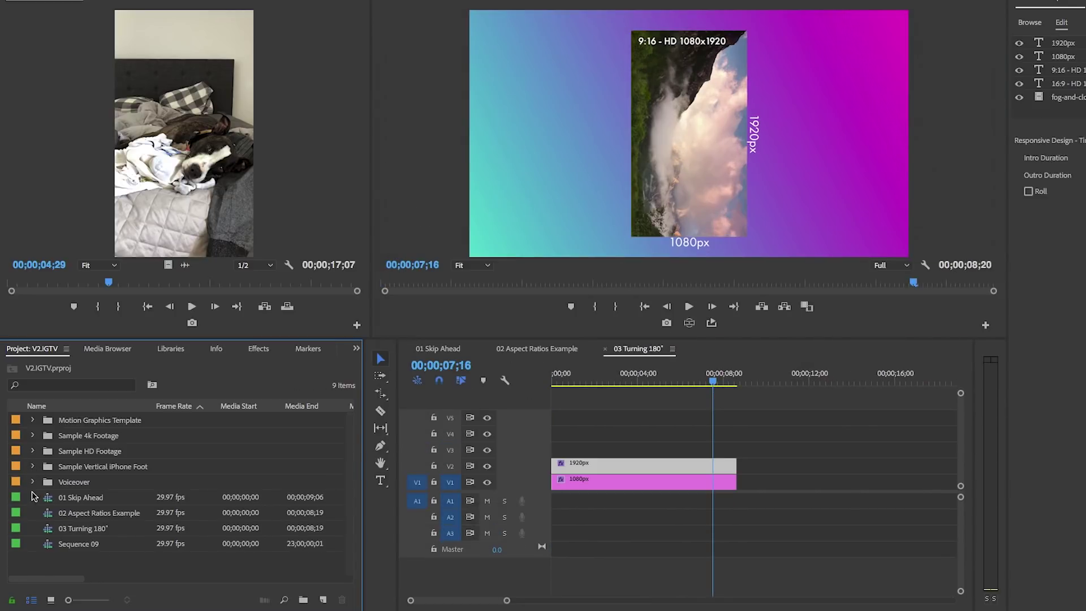
click(67, 546)
key(Delete)
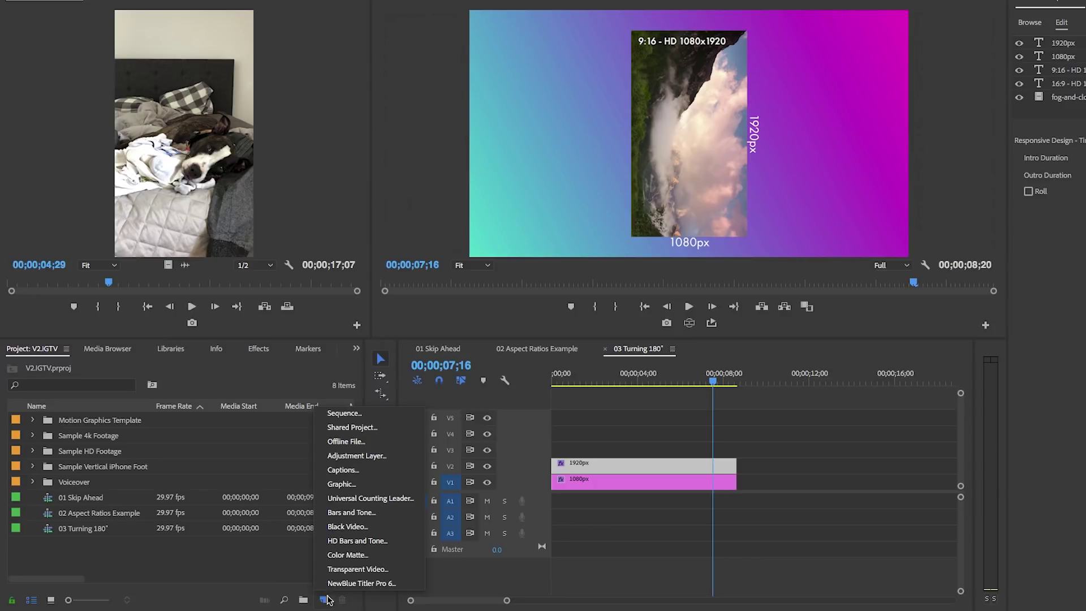
Step: Create the Vertical - HD Video sequence from the IGTV Vertical (for HD landscape adaptation) preset
click(345, 414)
scroll(481, 264, down, 1)
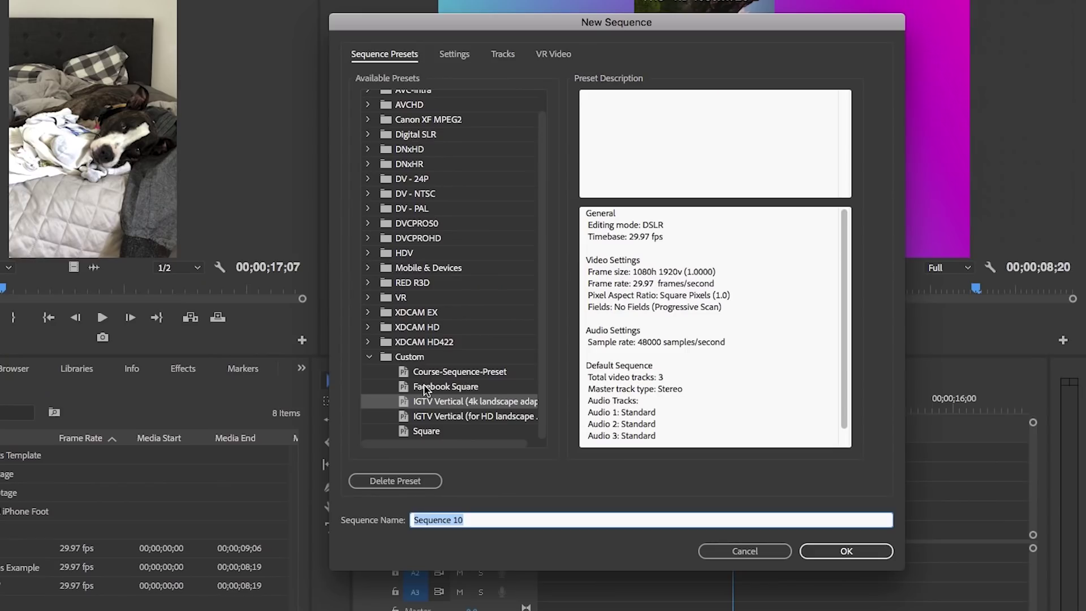
click(444, 388)
drag(440, 444, 451, 444)
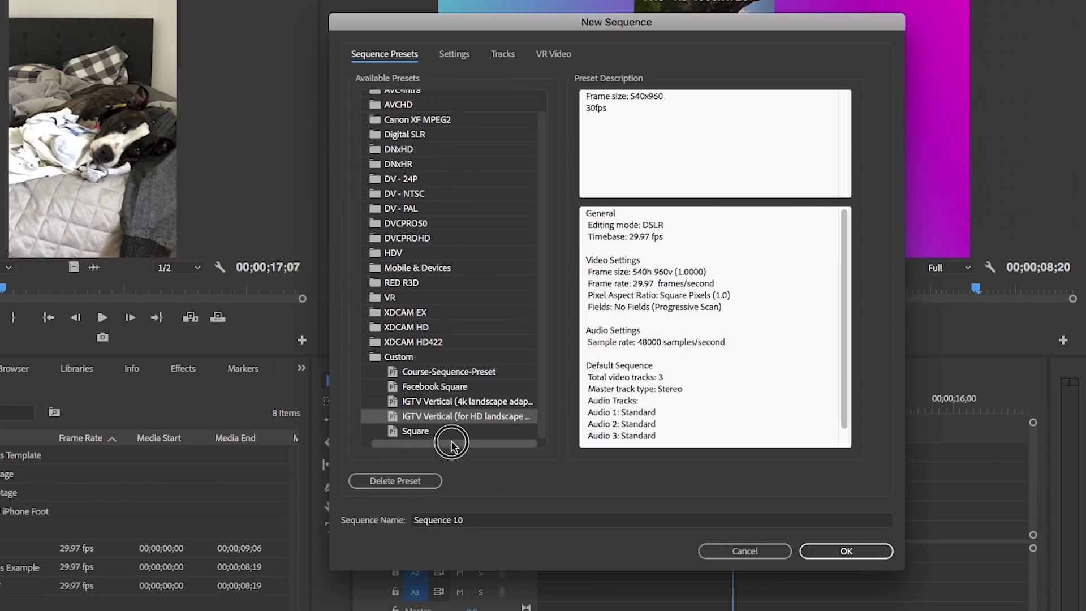
click(861, 551)
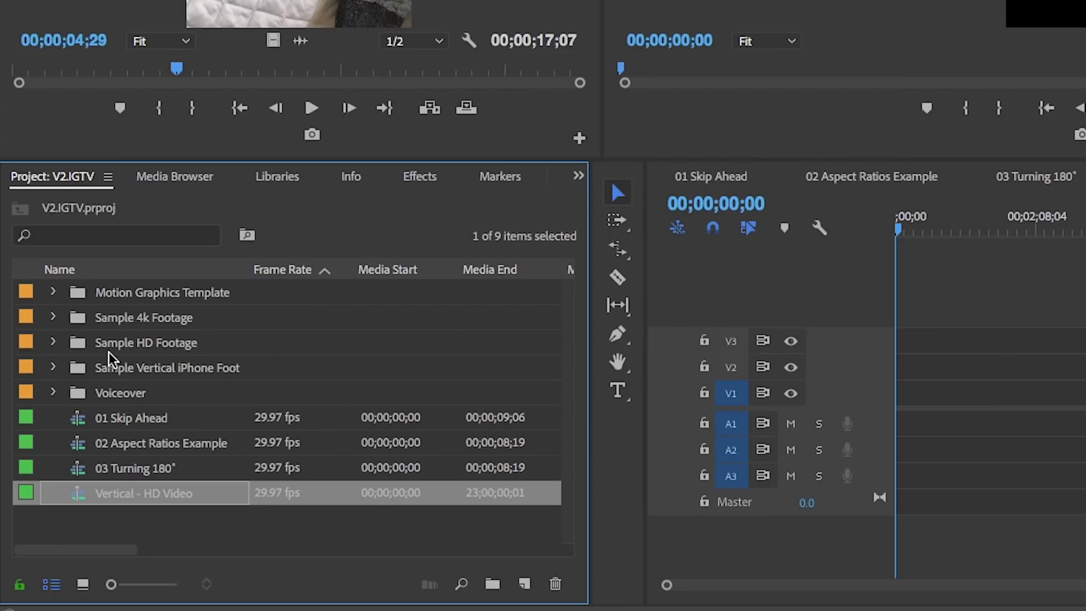
click(80, 346)
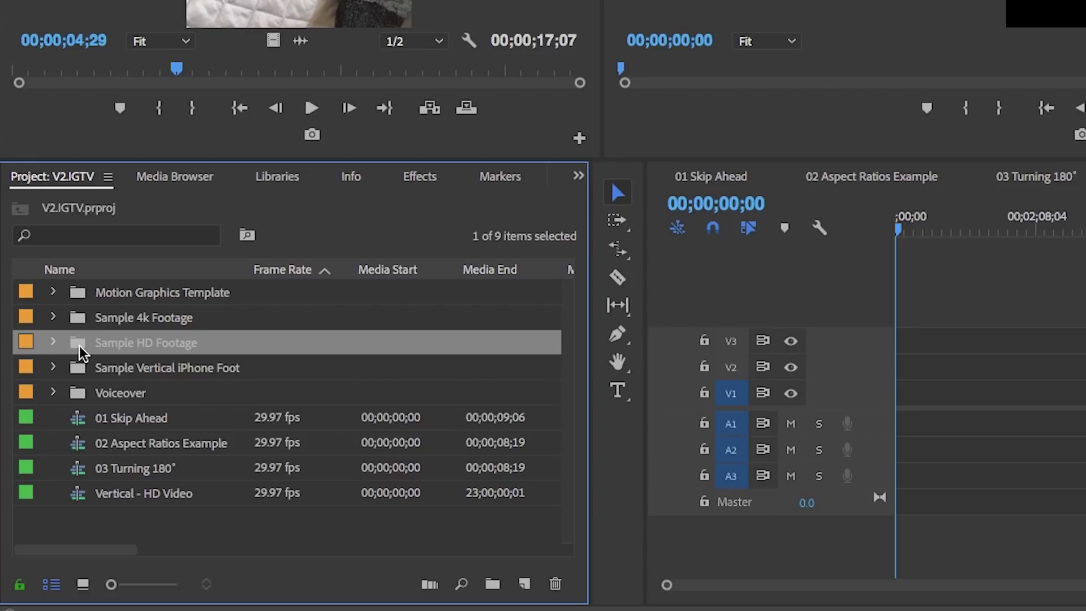
Step: Show the Sample HD Footage bin as thumbnails and mark an 8;28 In/Out range on the fog clip
double_click(79, 345)
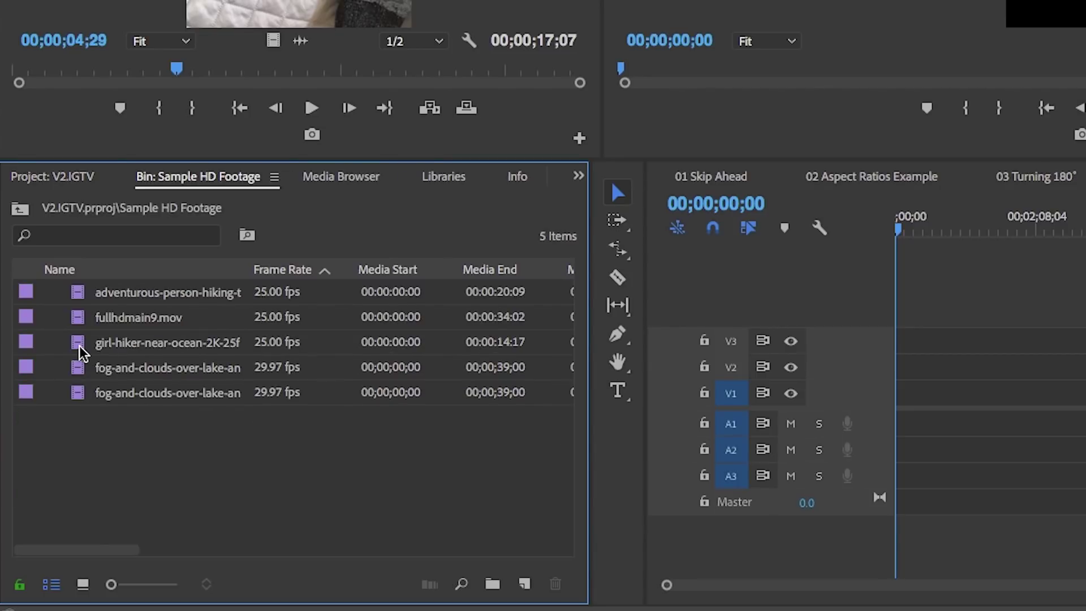
click(83, 584)
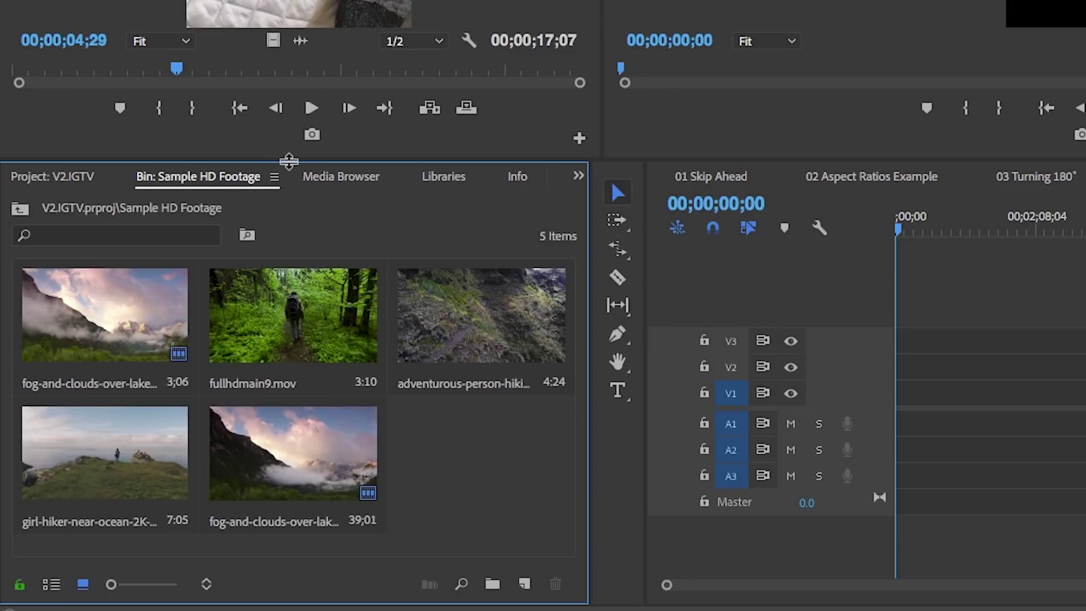
drag(288, 162, 288, 120)
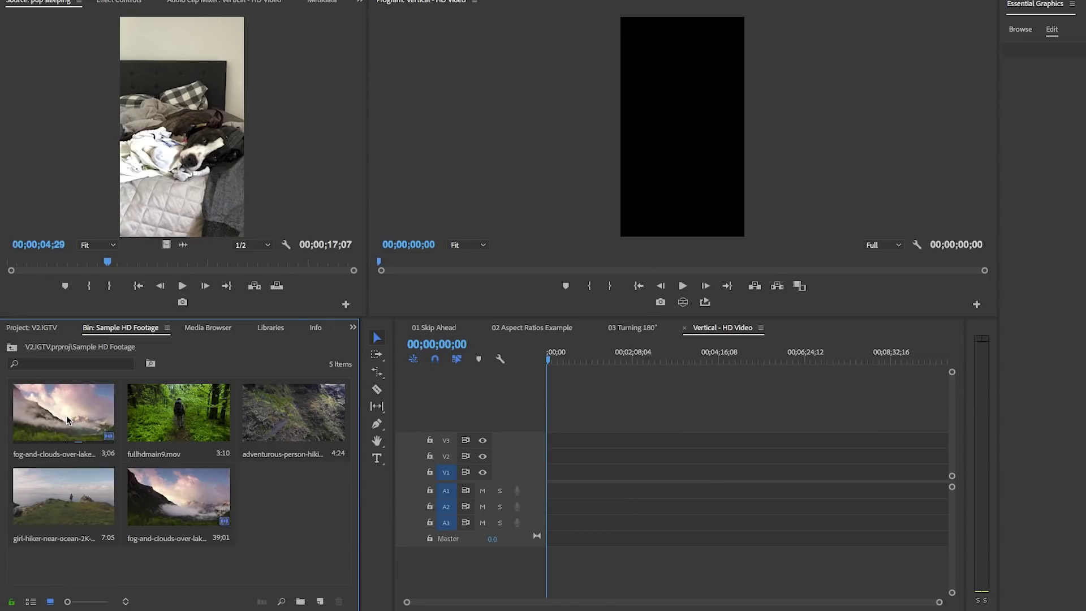
double_click(82, 252)
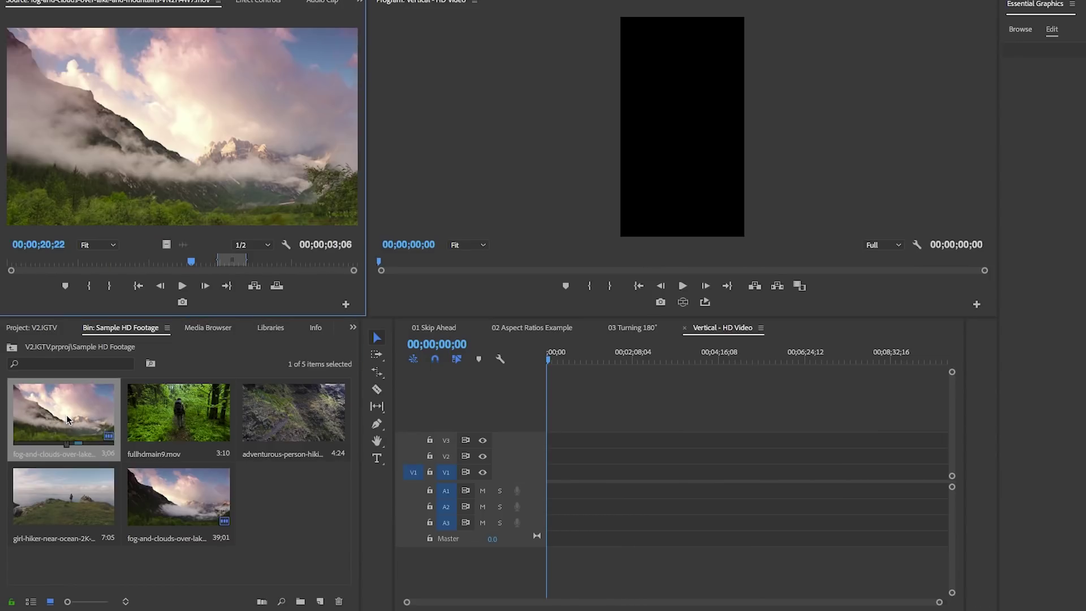
drag(124, 262, 173, 264)
key(i)
key(o)
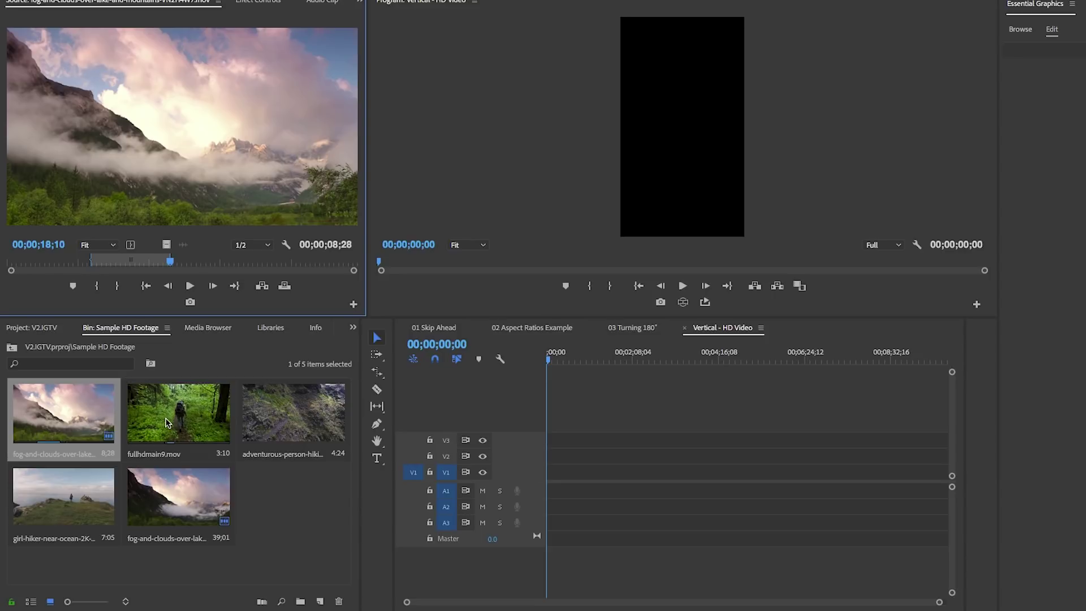
Step: Delete the 39;01 fog-and-clouds clip and reorder the remaining four, moving fullhdmain9.mov to second
drag(166, 422, 212, 518)
drag(75, 508, 238, 491)
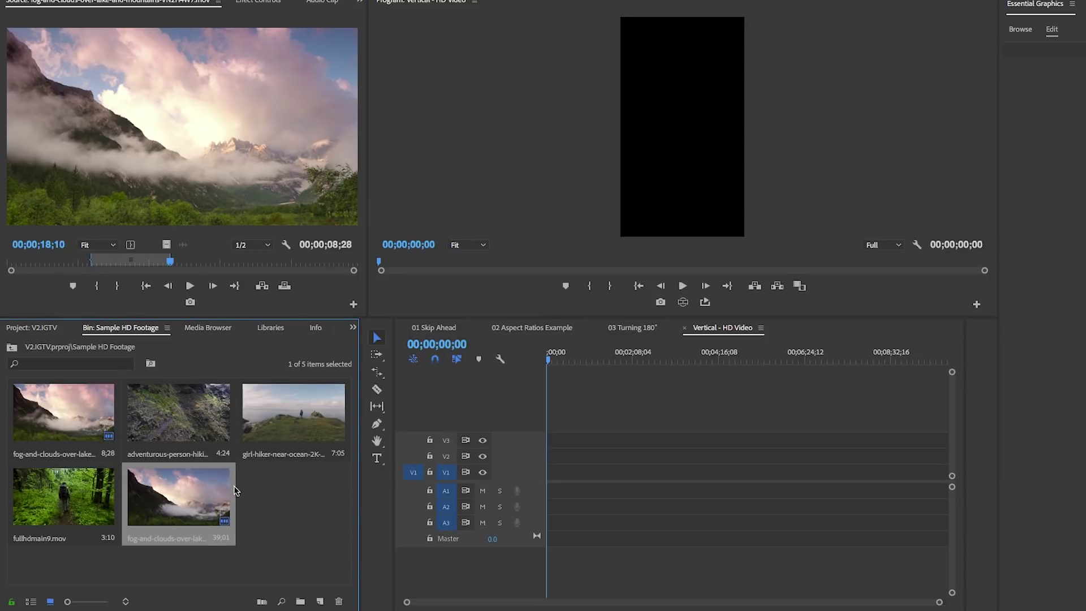
click(339, 601)
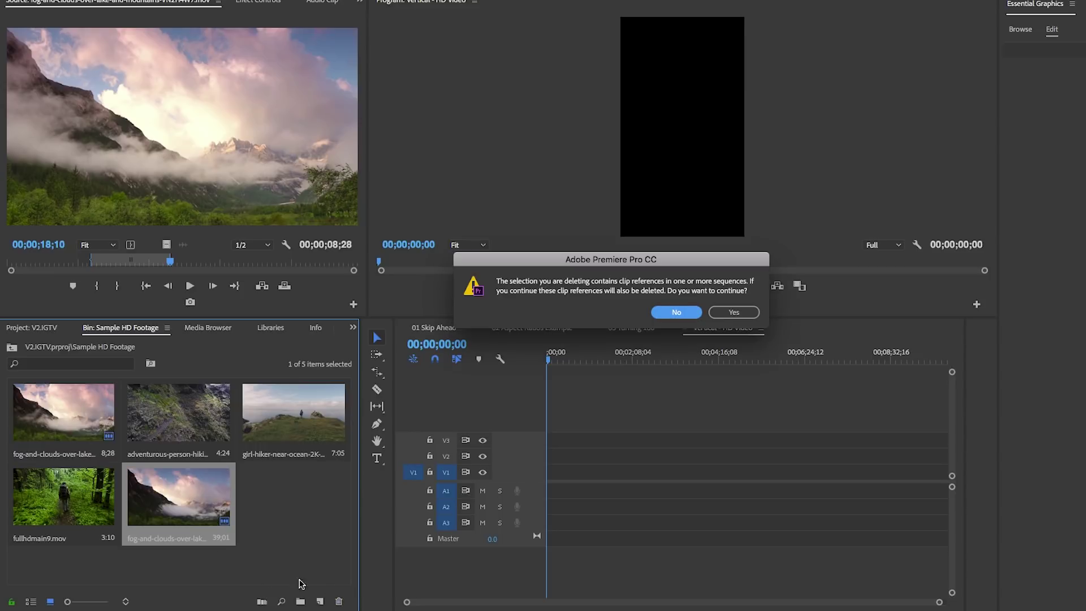
click(730, 313)
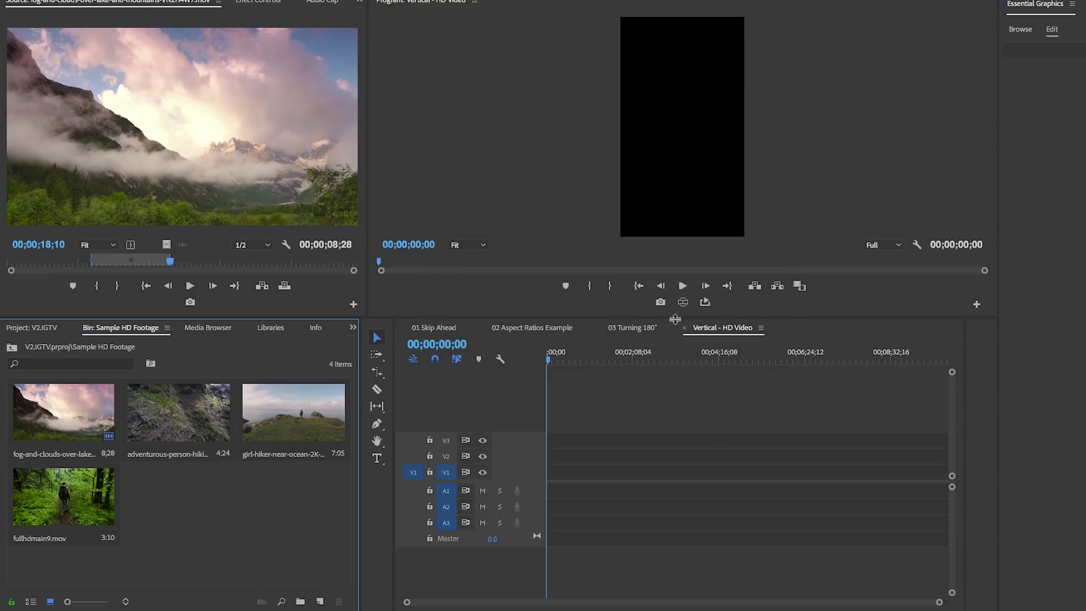
click(156, 424)
drag(68, 503, 121, 426)
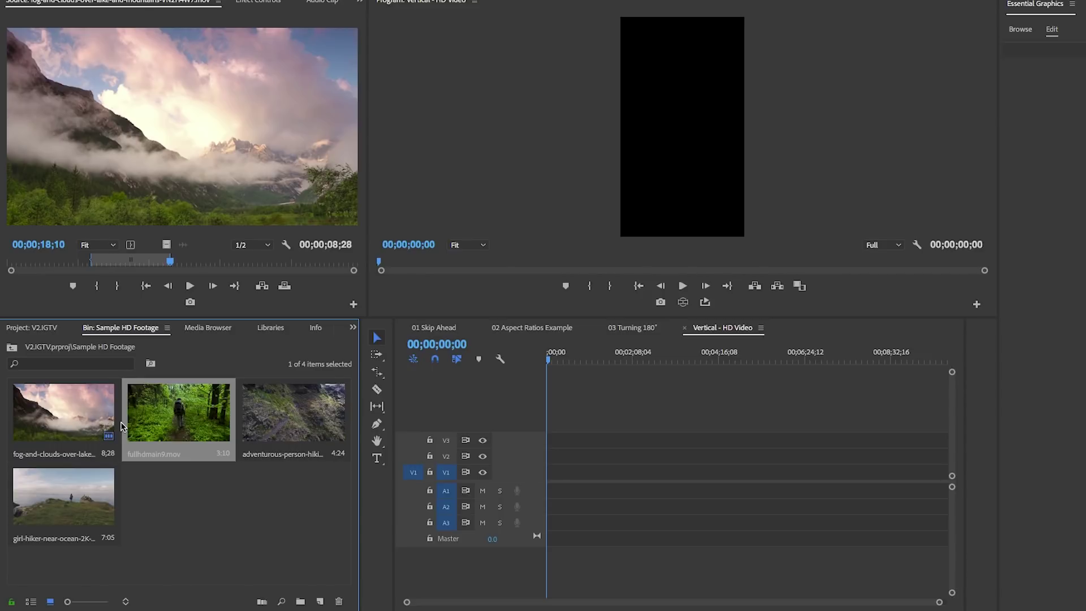
click(276, 427)
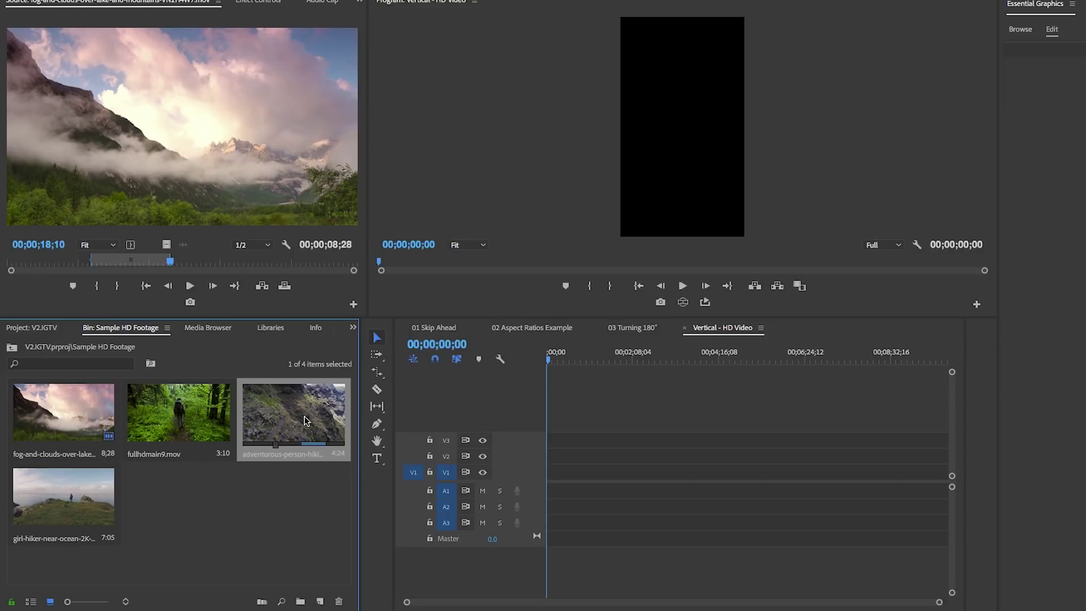
click(88, 489)
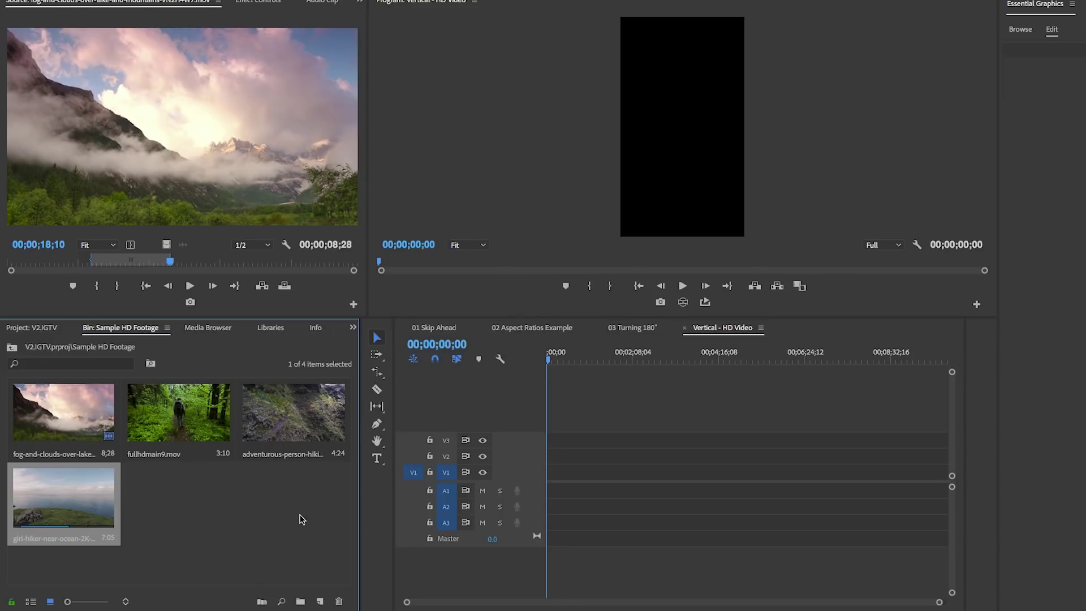
Step: Add all four sample clips to V1 of Vertical - HD Video, keeping existing settings, and zoom the timeline
key(ctrl+a)
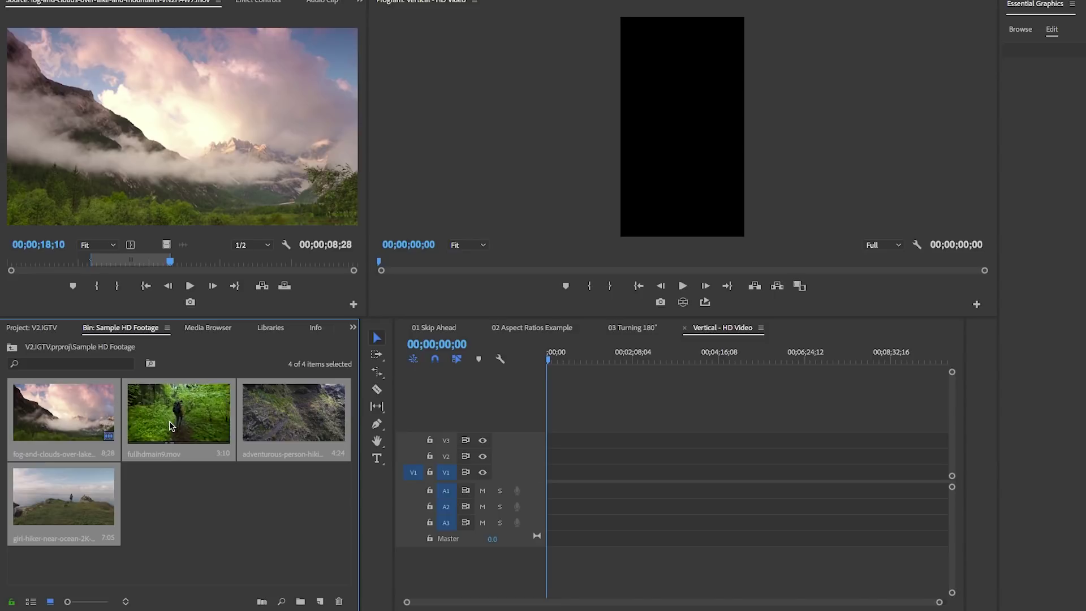
drag(192, 436, 545, 487)
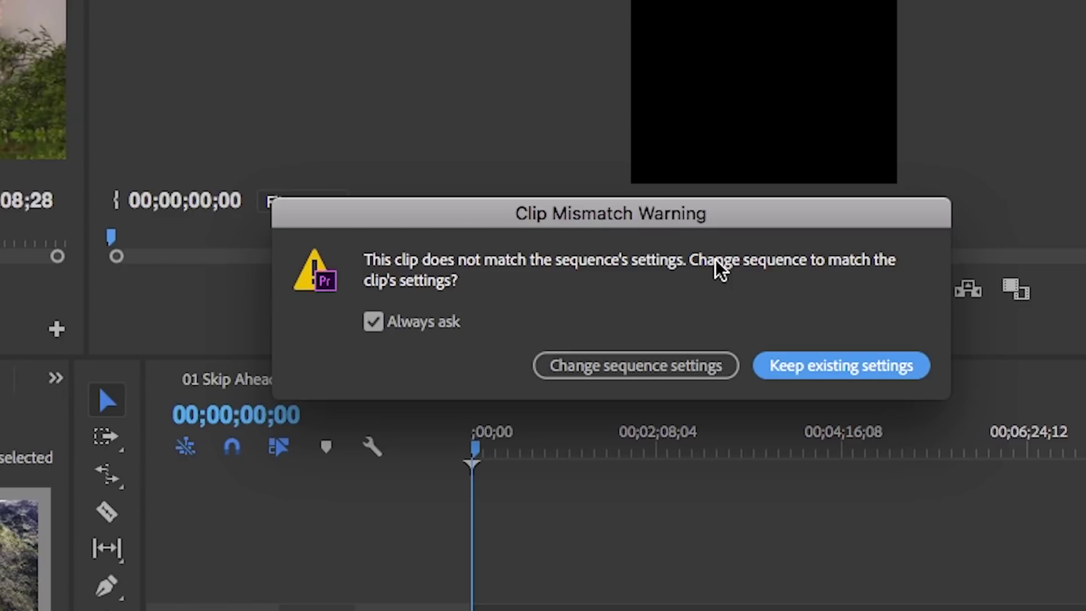
click(815, 368)
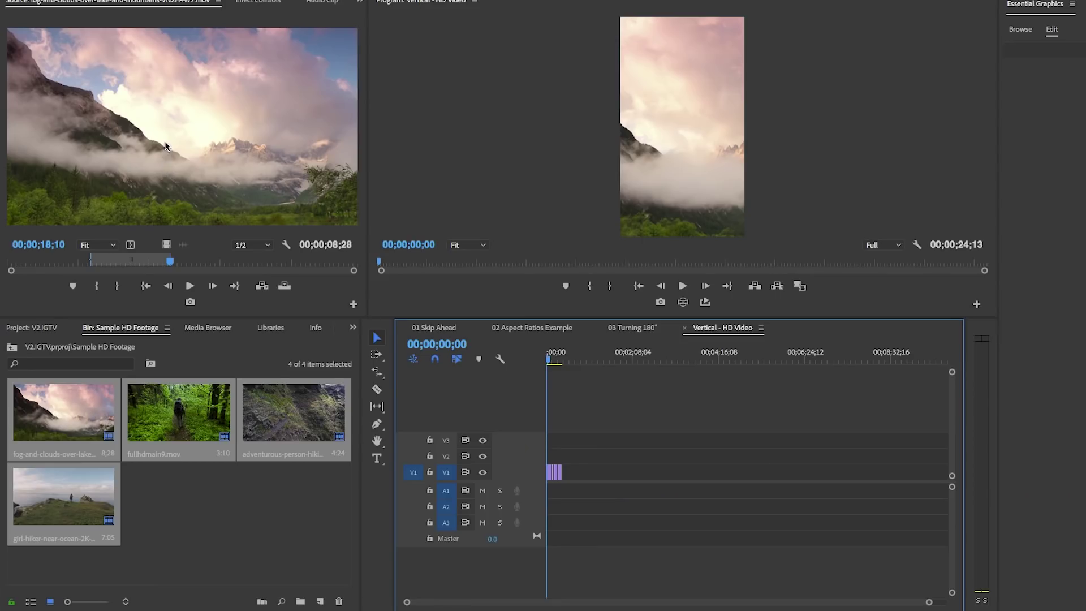
drag(392, 600, 577, 602)
double_click(522, 467)
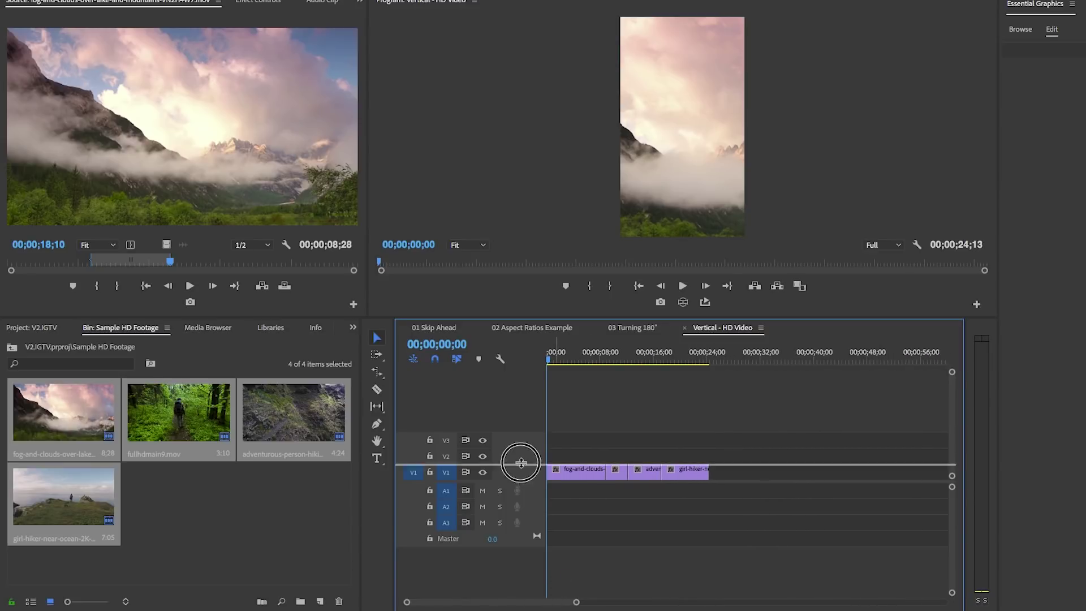
mouse_move(575, 605)
mouse_down()
mouse_move(555, 598)
mouse_move(566, 601)
mouse_up()
Step: Slide the fog-and-clouds clip sideways within the vertical frame and review it
click(572, 355)
click(597, 446)
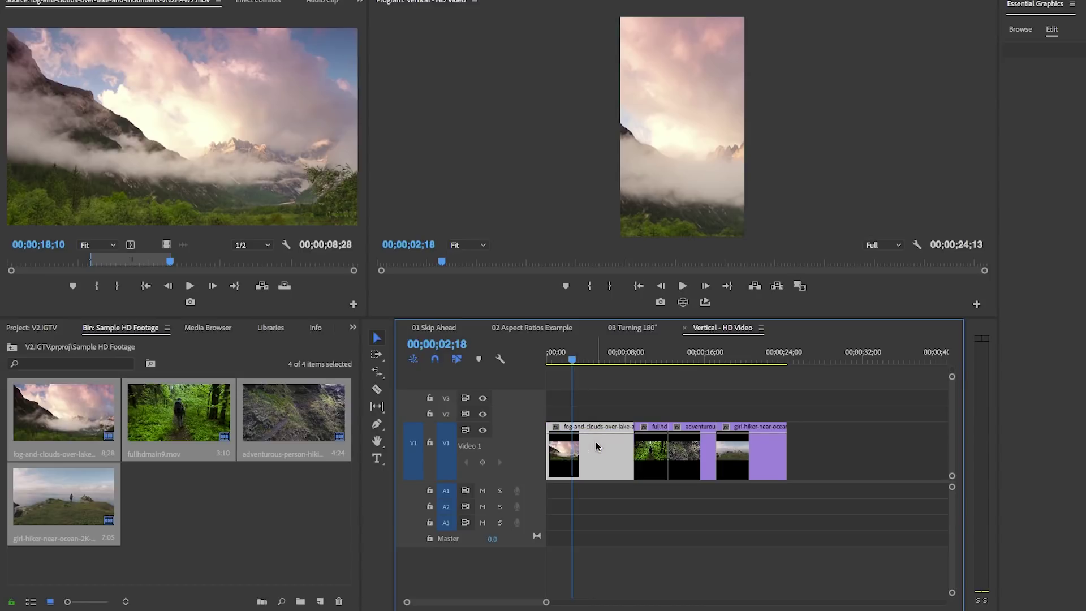
click(253, 3)
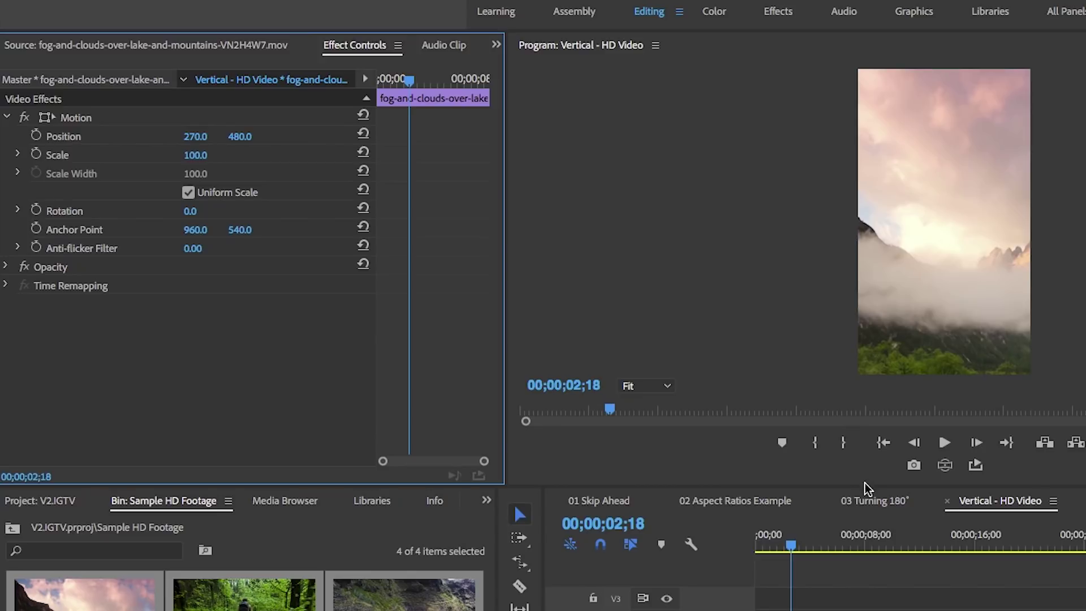
drag(867, 487, 867, 505)
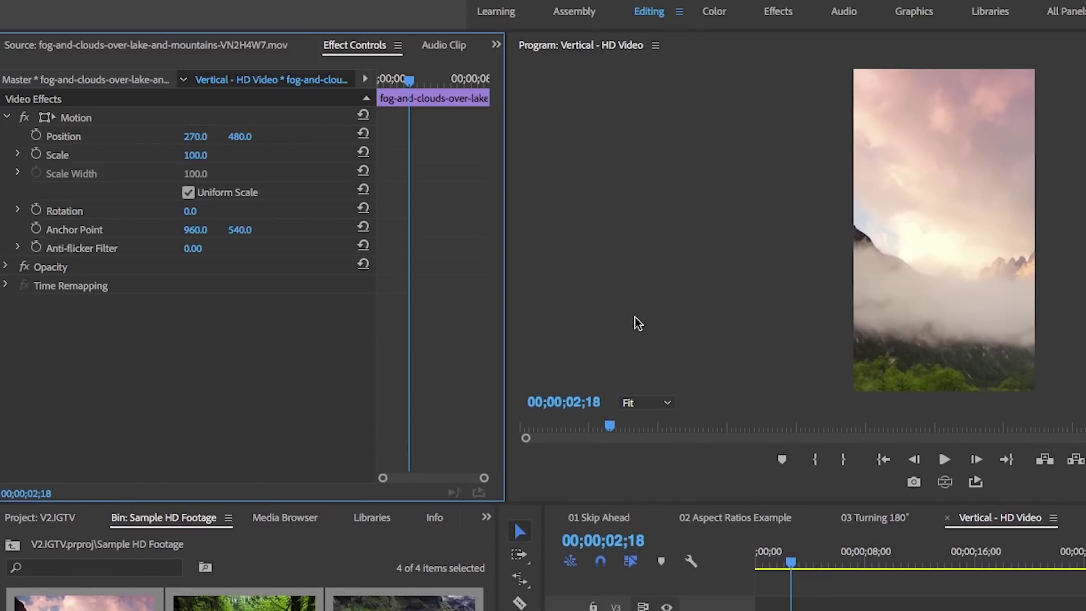
click(56, 119)
drag(948, 143, 940, 230)
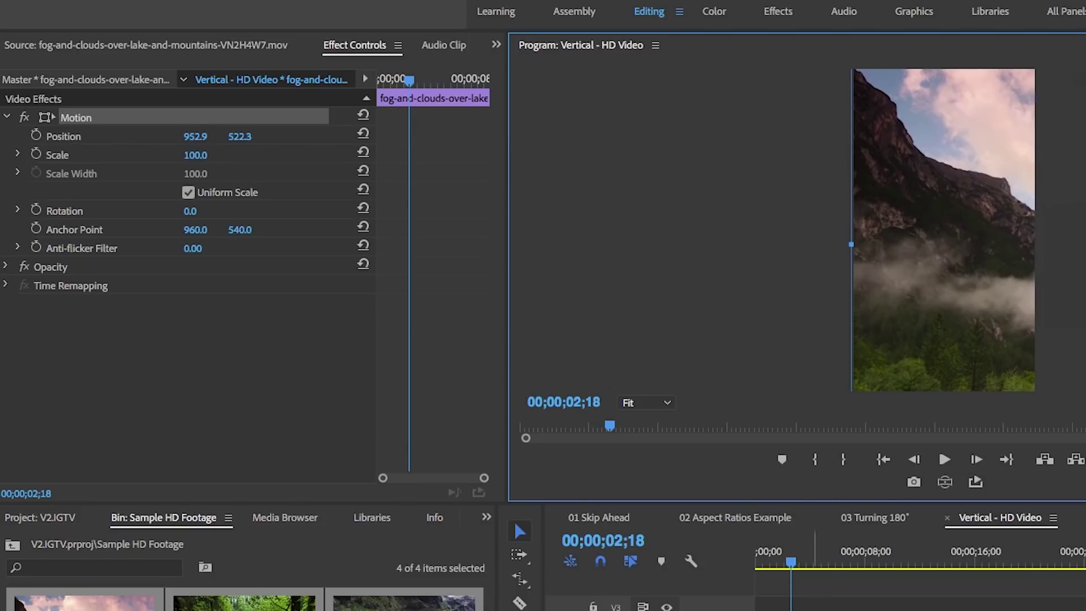
drag(791, 562, 907, 565)
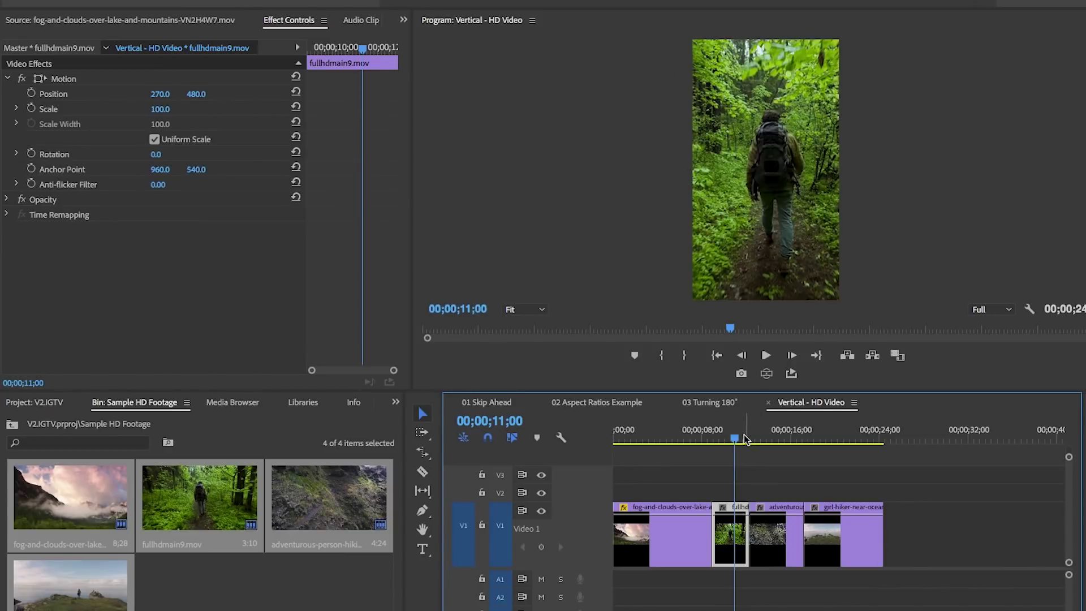
Step: Shift the adventurous-person clip right so its subject sits in the frame
drag(745, 440, 775, 448)
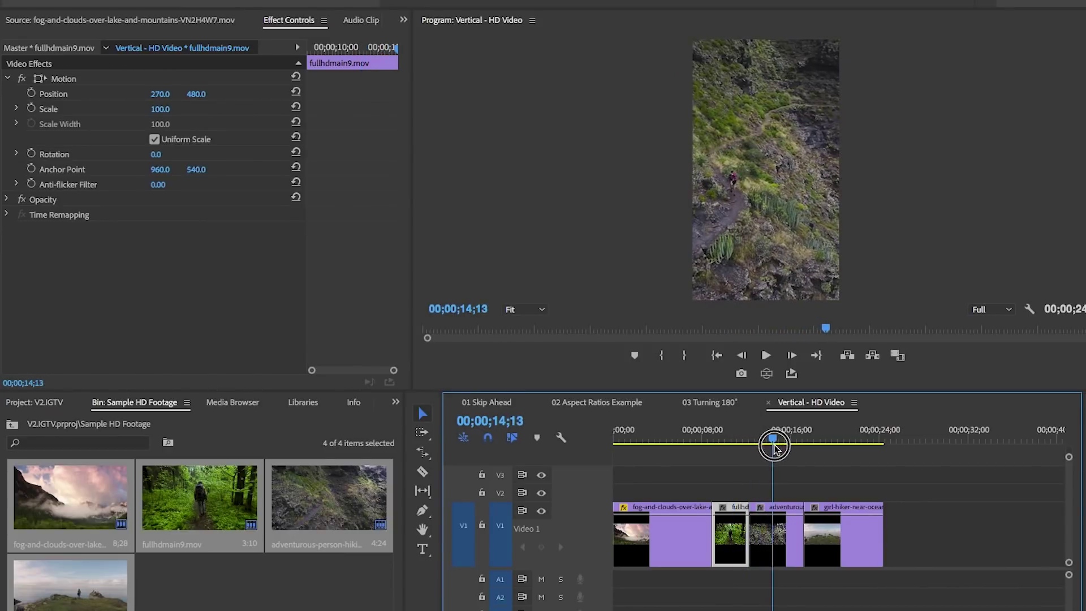
click(776, 534)
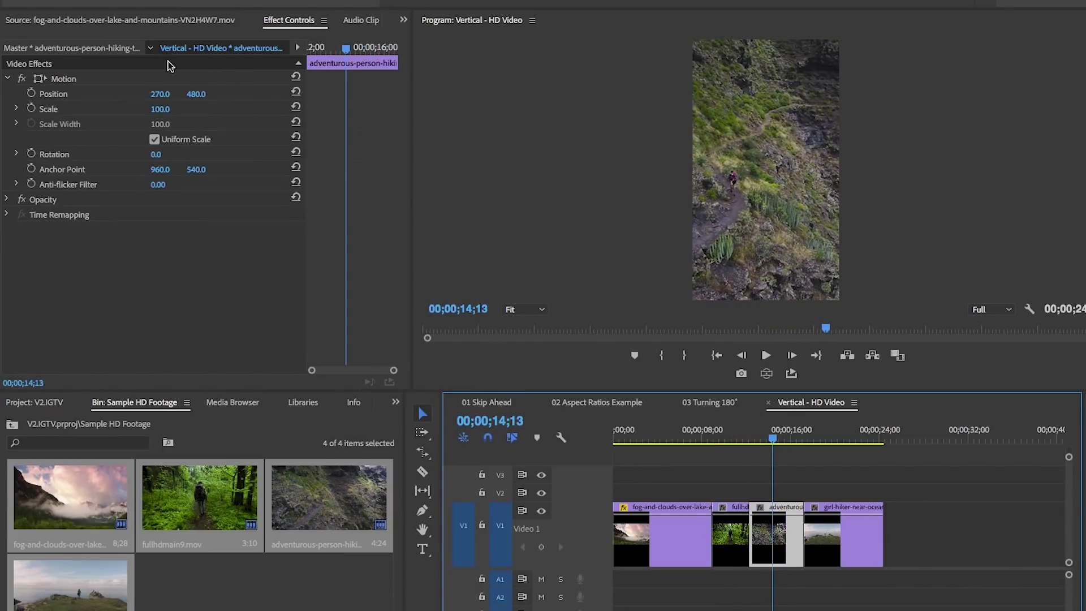
click(63, 79)
drag(765, 117, 789, 115)
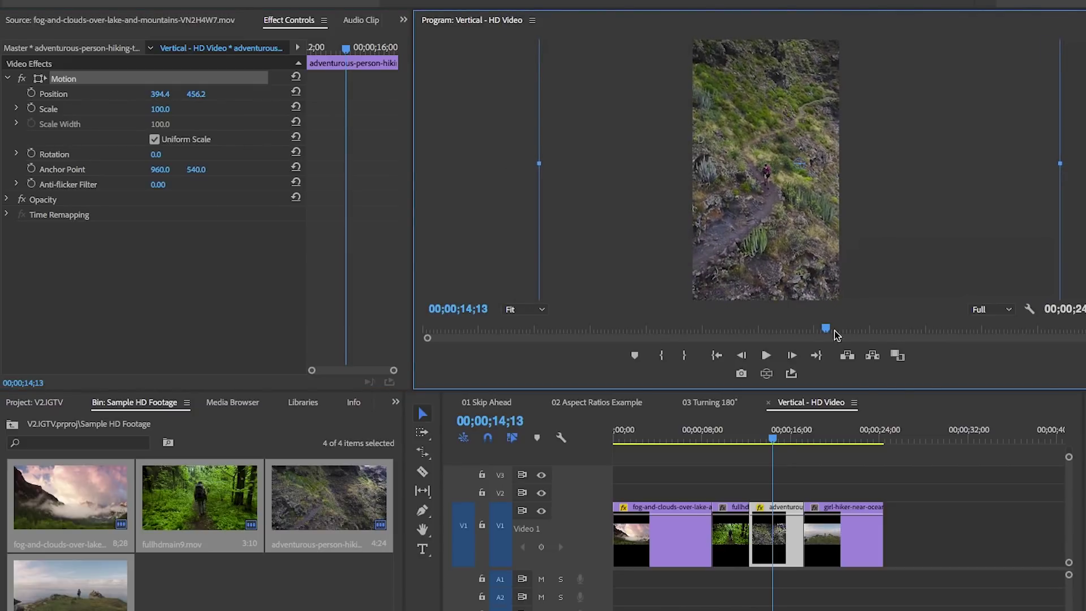
Step: Slide the girl-hiker clip left until she is centred in the vertical frame
drag(797, 437, 820, 439)
click(846, 518)
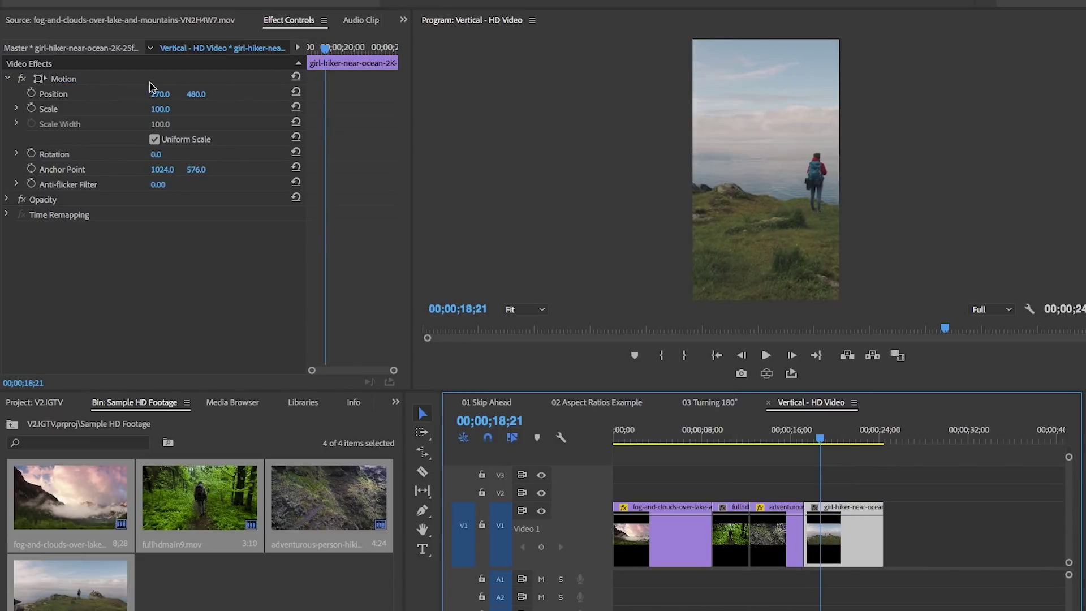
click(64, 79)
drag(758, 105, 717, 101)
click(843, 438)
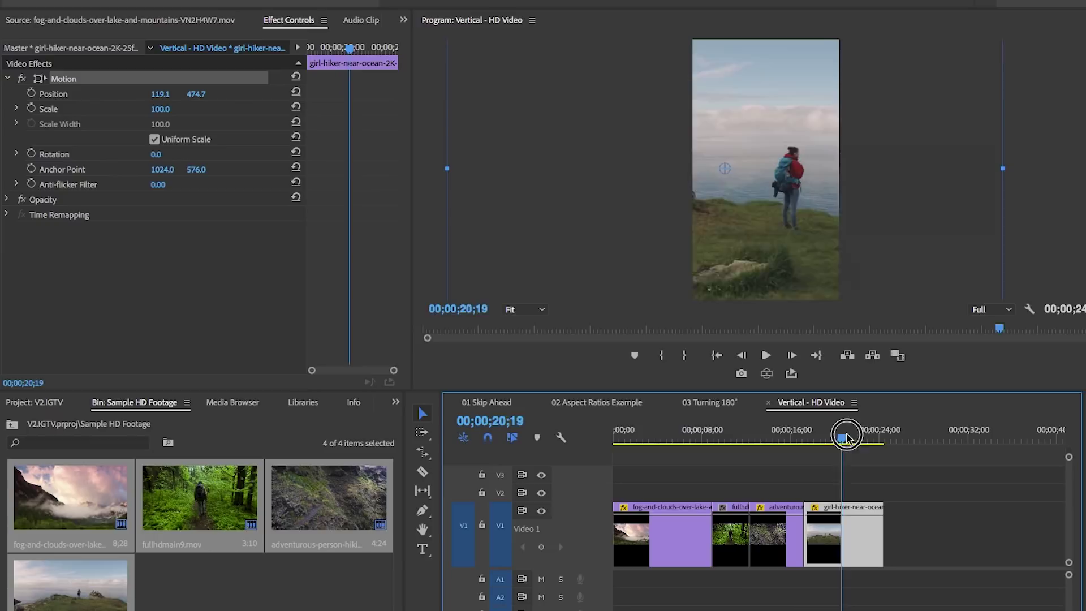
drag(846, 439, 854, 437)
drag(776, 133, 746, 134)
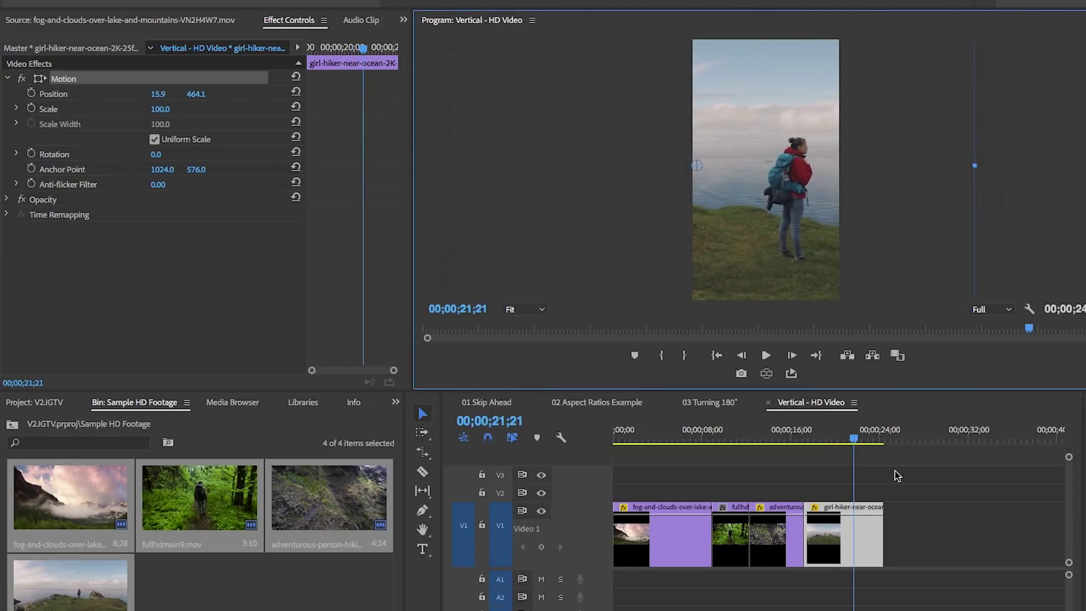
mouse_move(855, 436)
mouse_down()
mouse_move(828, 434)
mouse_move(854, 436)
mouse_up()
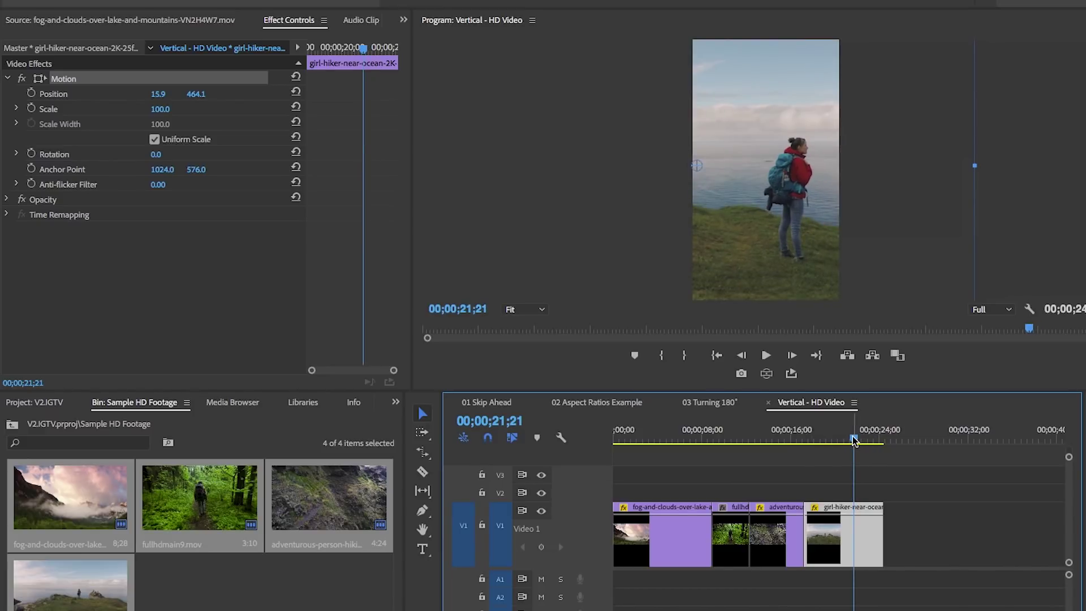
Step: Play the sequence from the forest clip to check the reframing
drag(854, 437, 637, 442)
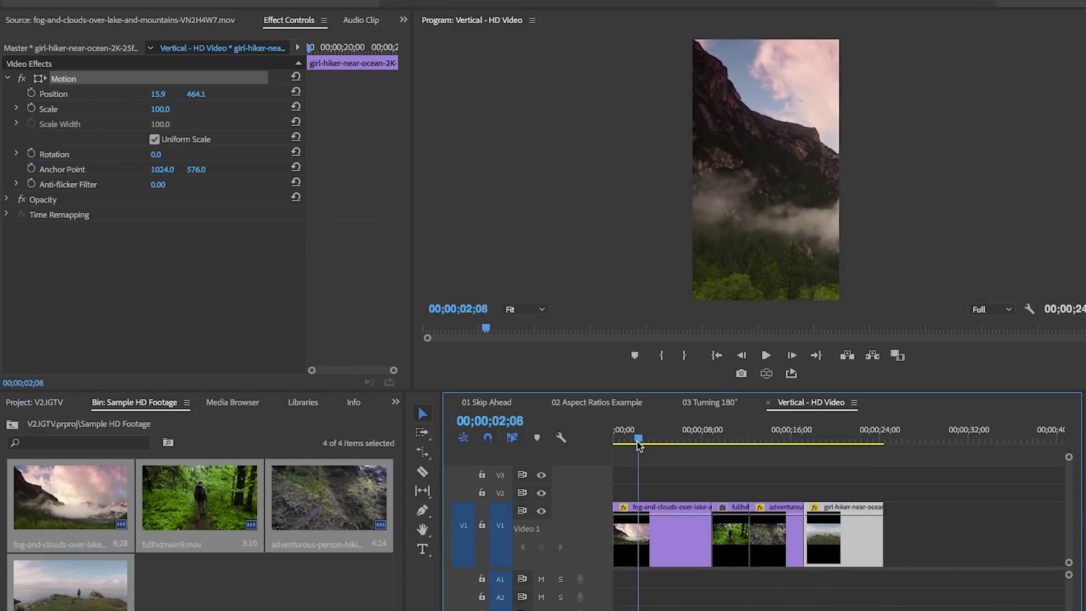
key(space)
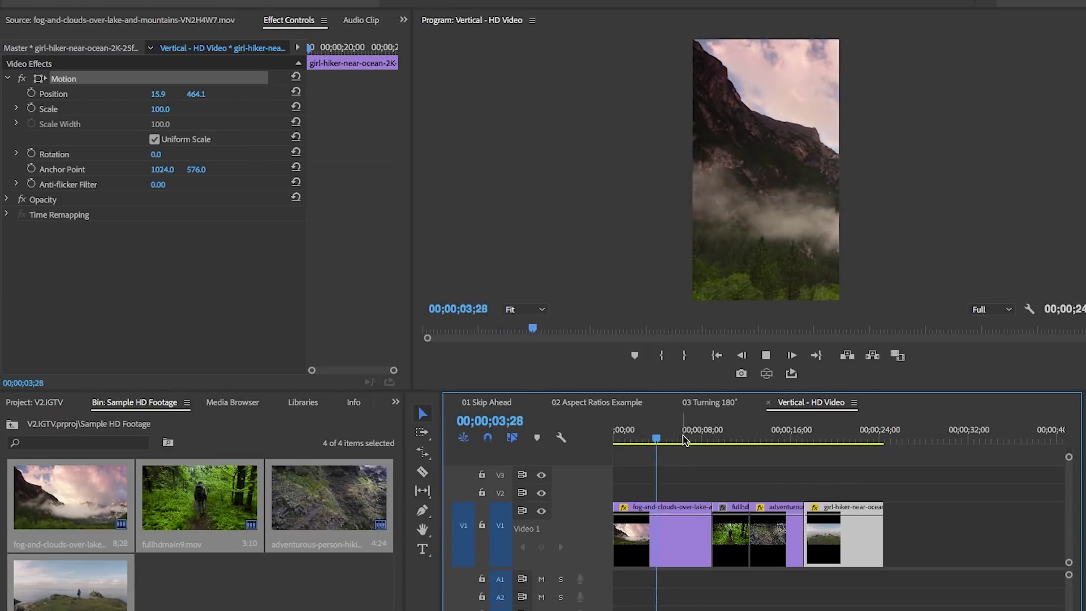
key(space)
Step: Shorten the fog clip to close the gap before the forest clip
click(708, 520)
drag(707, 520, 651, 521)
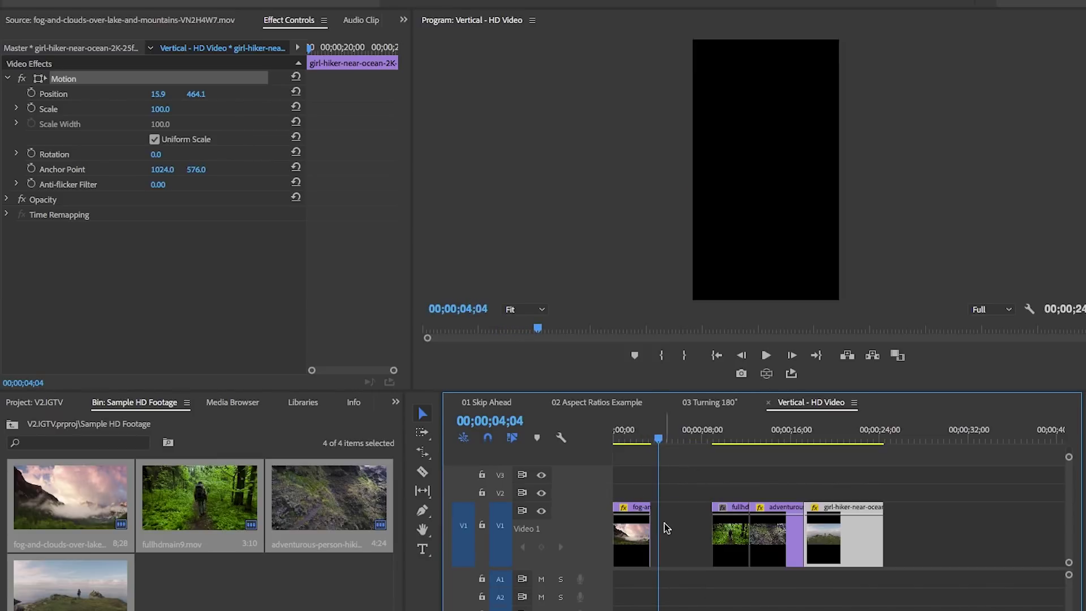
drag(659, 441, 716, 443)
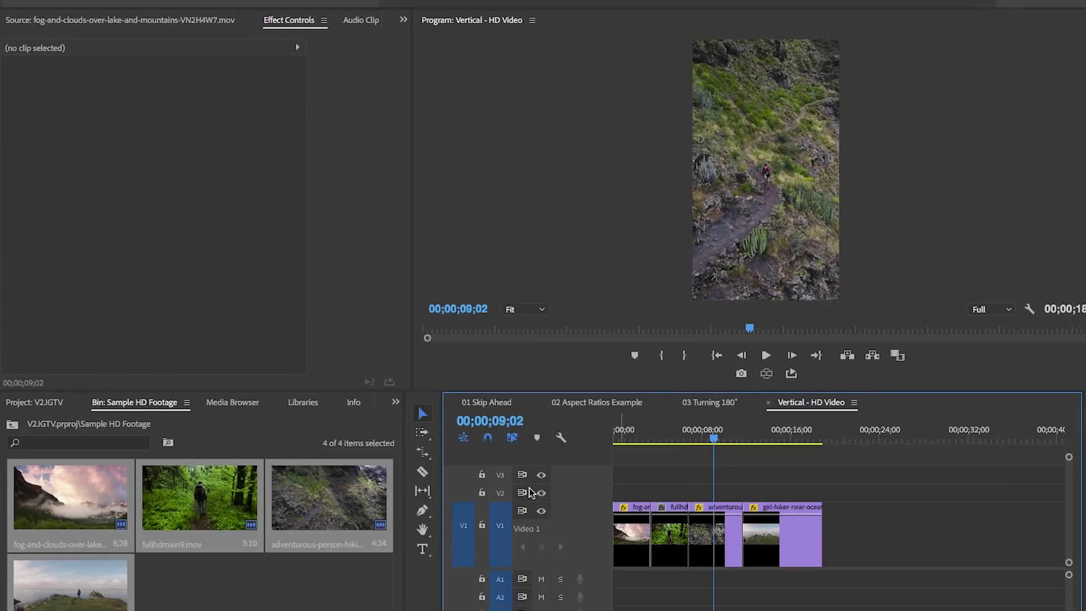
Step: Stack the hiking-trail clip on V2 and the girl-hiker on V3, scaling the girl-hiker to 55%
drag(591, 505, 591, 545)
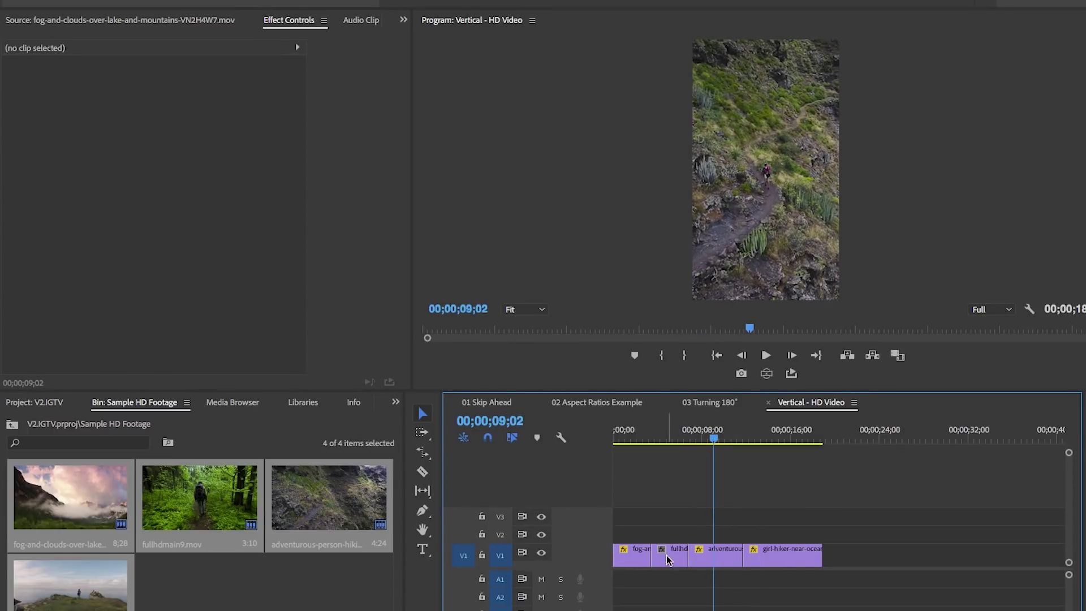
drag(718, 562, 681, 544)
drag(764, 548, 691, 516)
drag(686, 555, 730, 534)
click(686, 435)
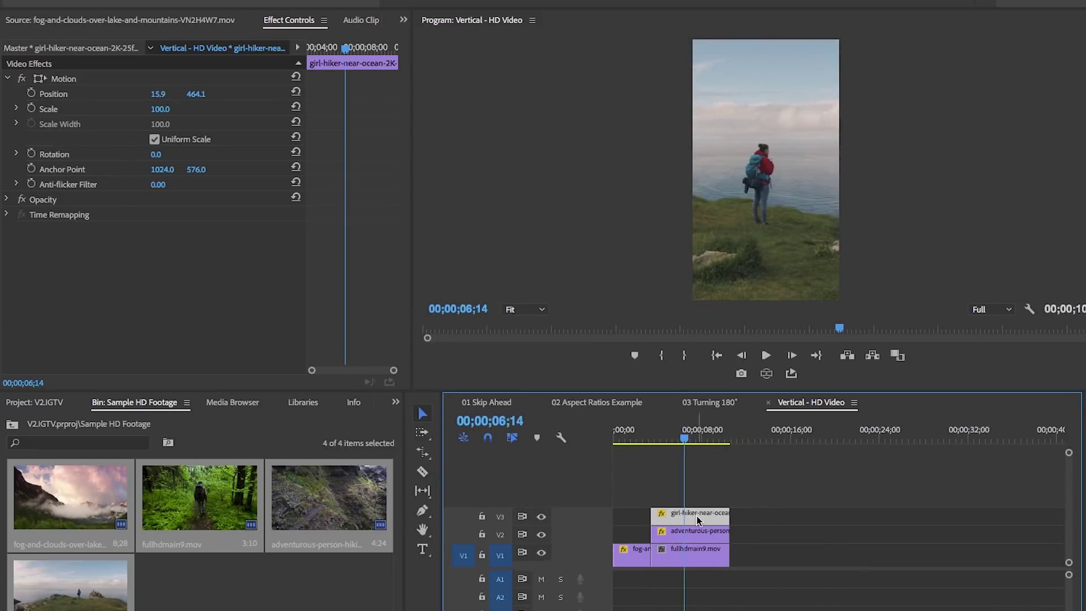
drag(160, 108, 187, 94)
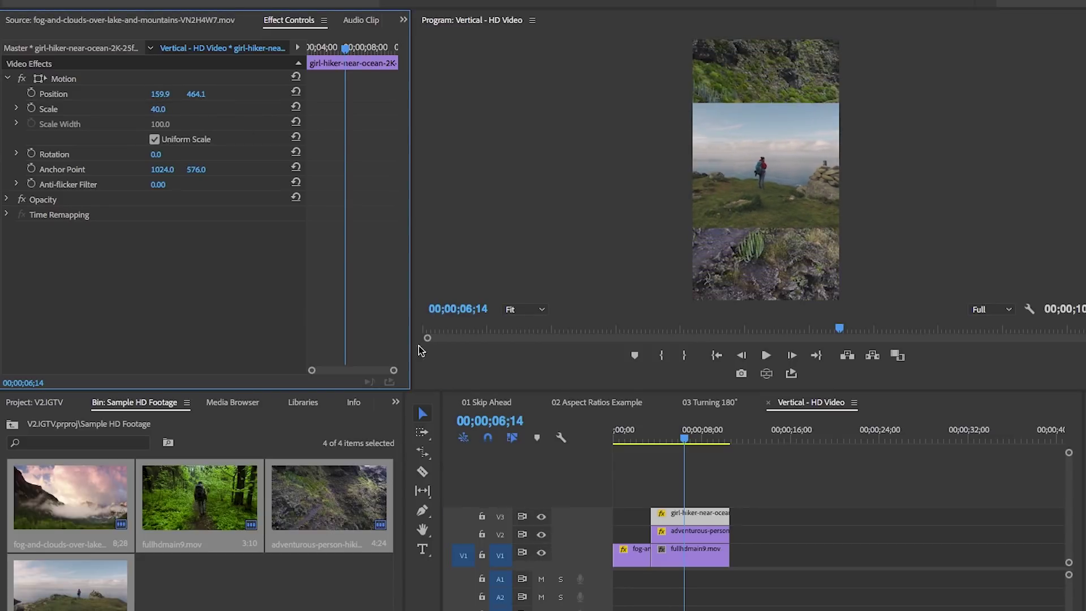
Step: Scale the trail clip to 28 at the frame top and fullhdmain9.mov to 33 at the bottom
double_click(679, 533)
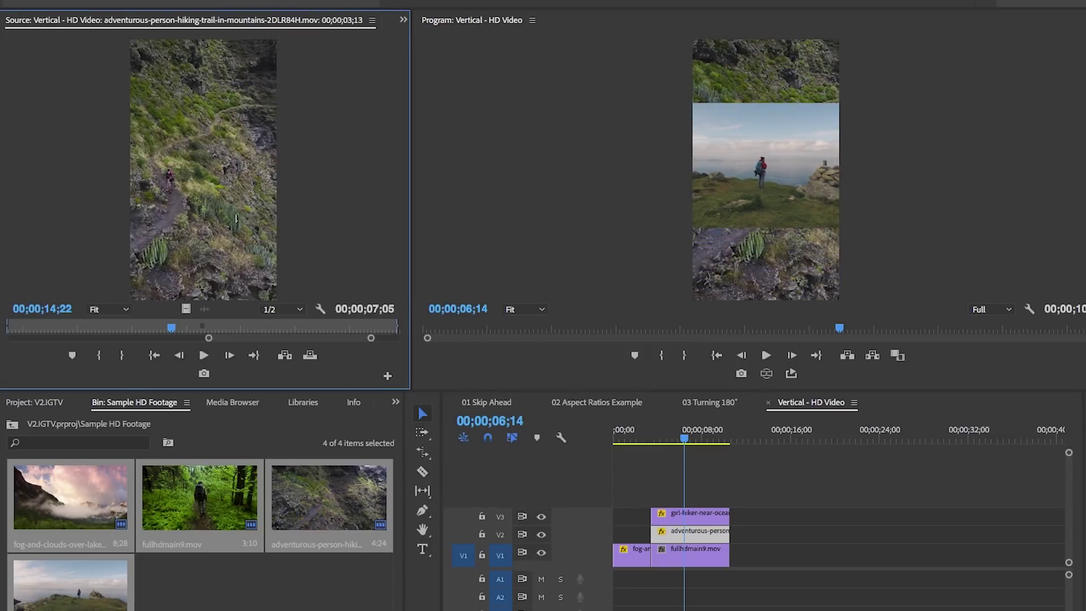
click(403, 20)
click(433, 52)
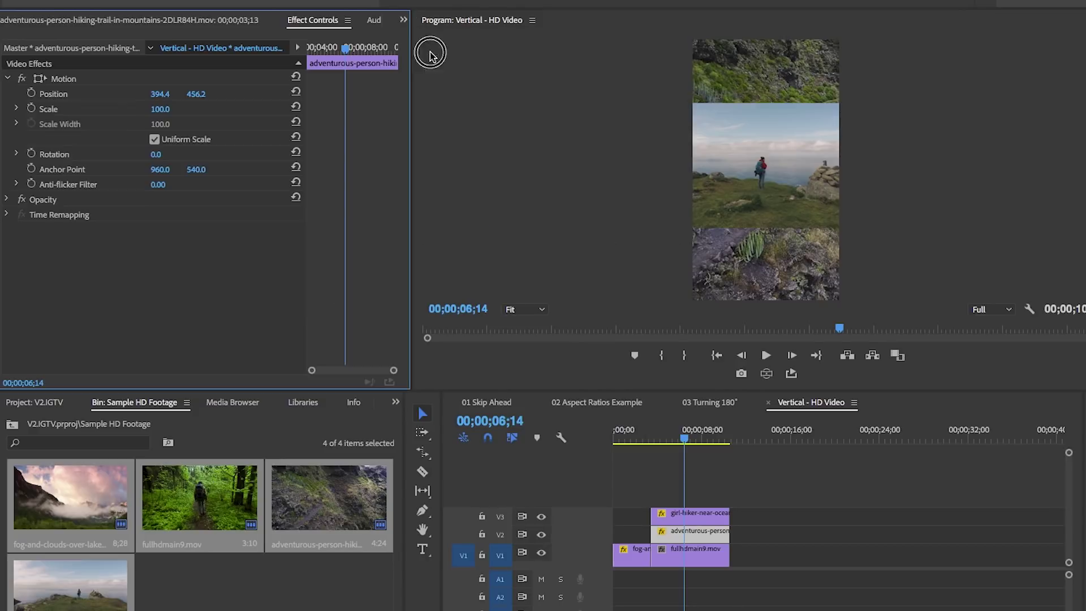
click(160, 109)
text(47)
key(Return)
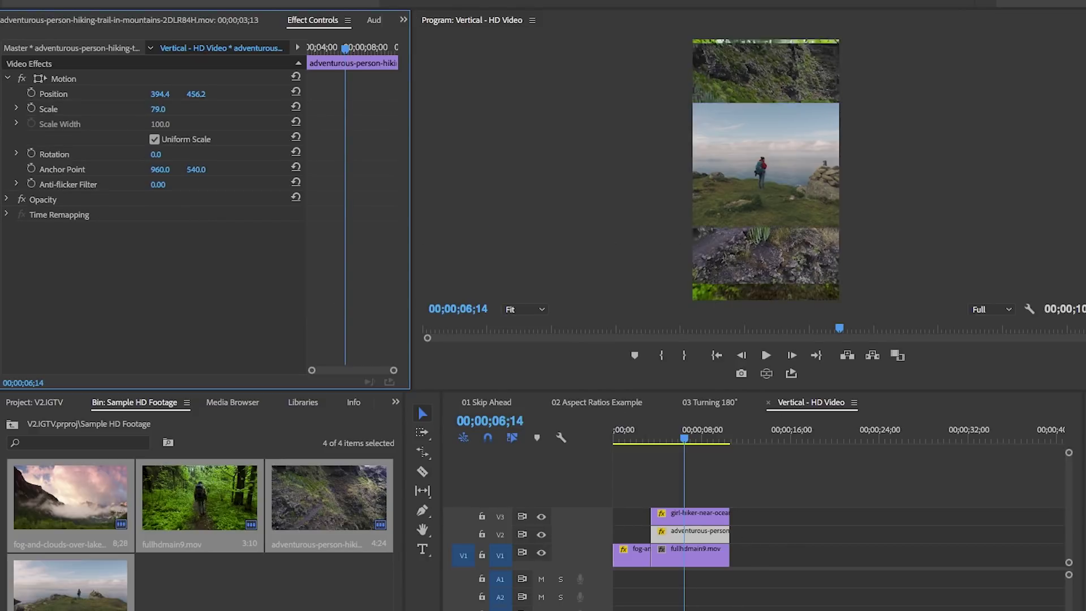
click(160, 108)
text(28)
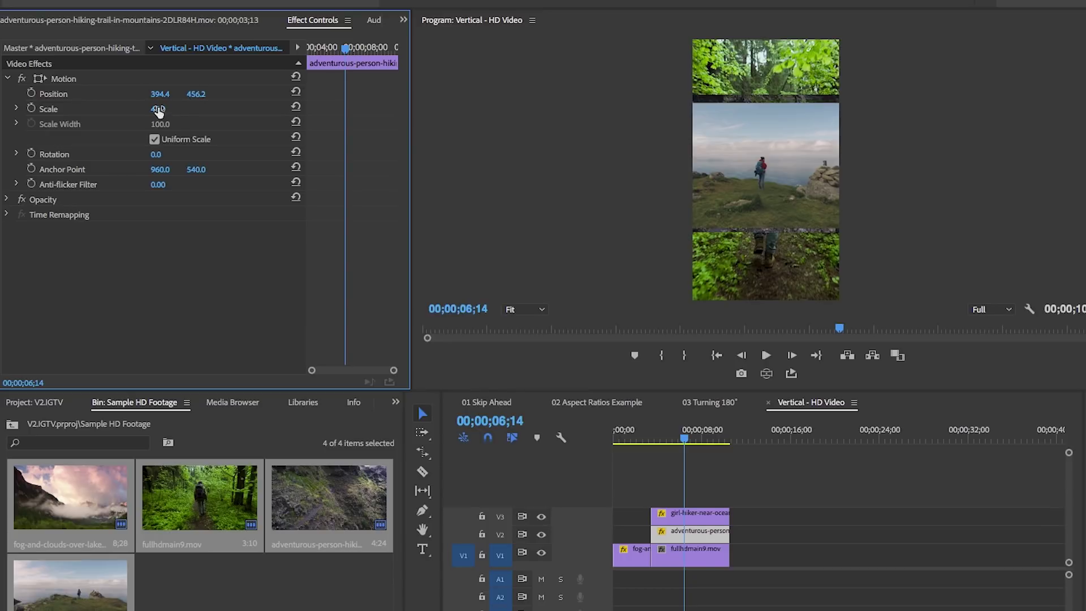
key(Return)
drag(199, 99, 96, 100)
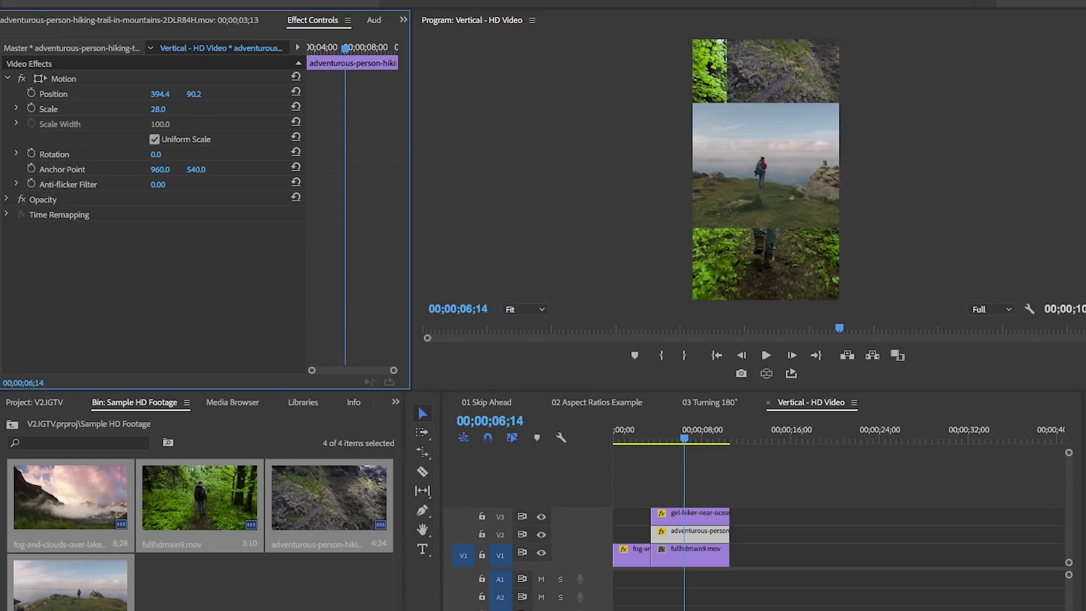
click(695, 560)
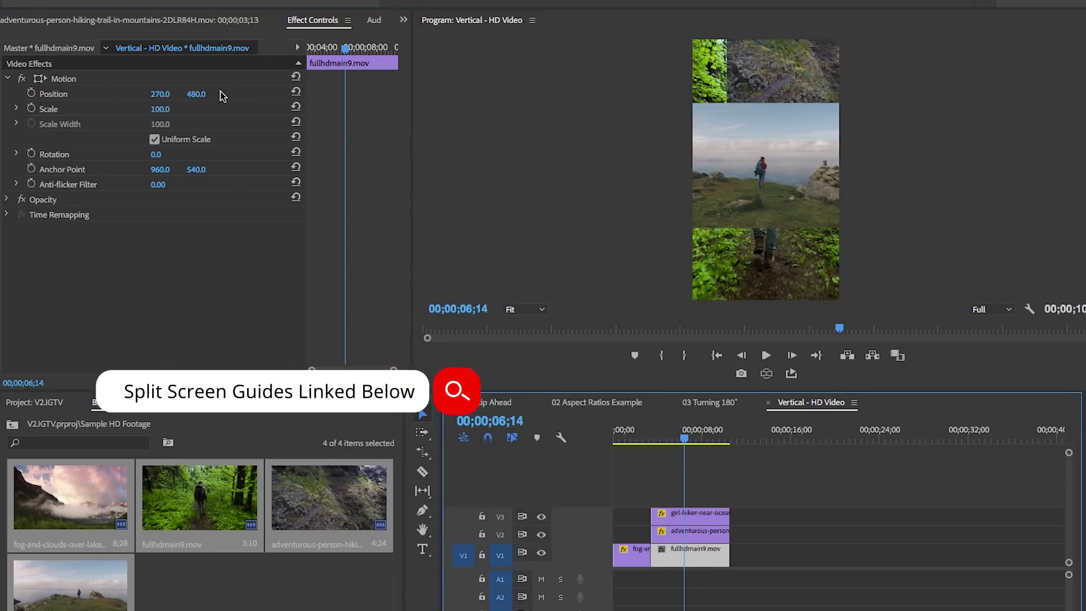
drag(158, 108, 232, 94)
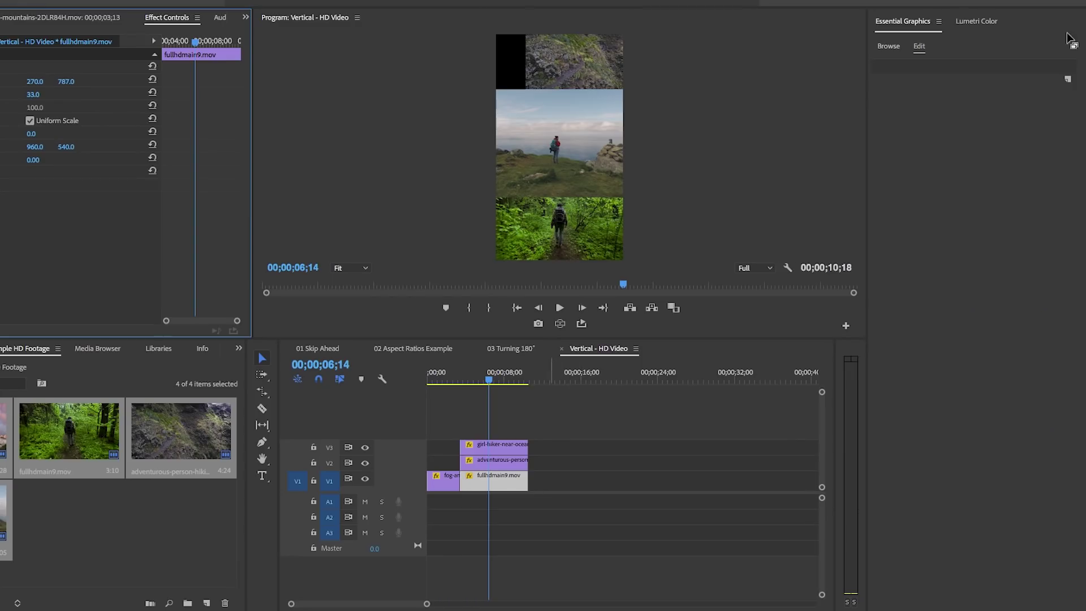
Step: Import 540x960-IGTV-threesplitscreen.png as a graphic layer on V4, stretched across the clips
click(906, 22)
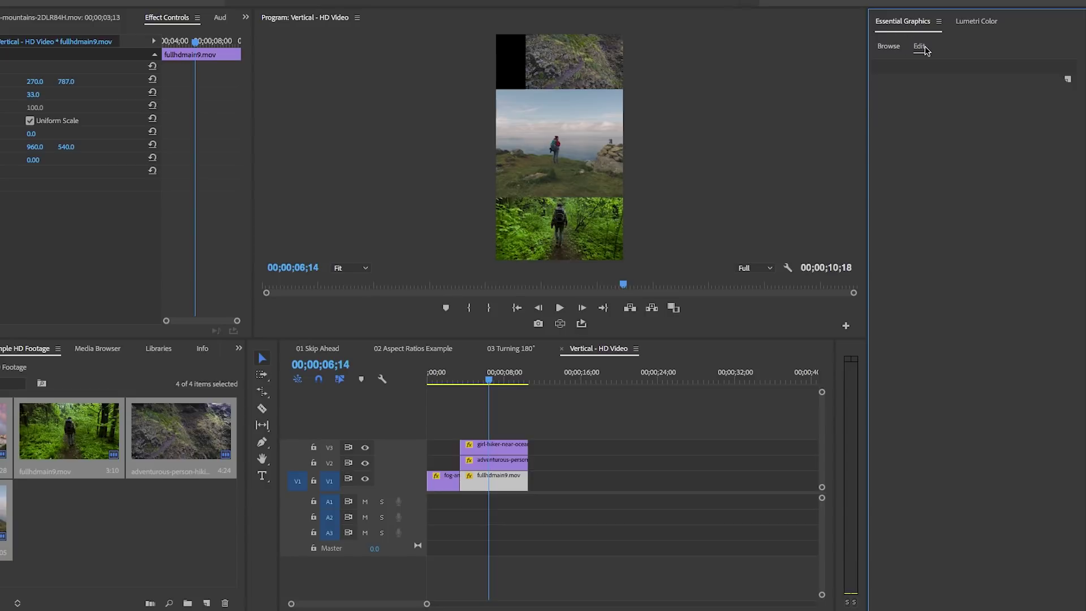
click(1067, 79)
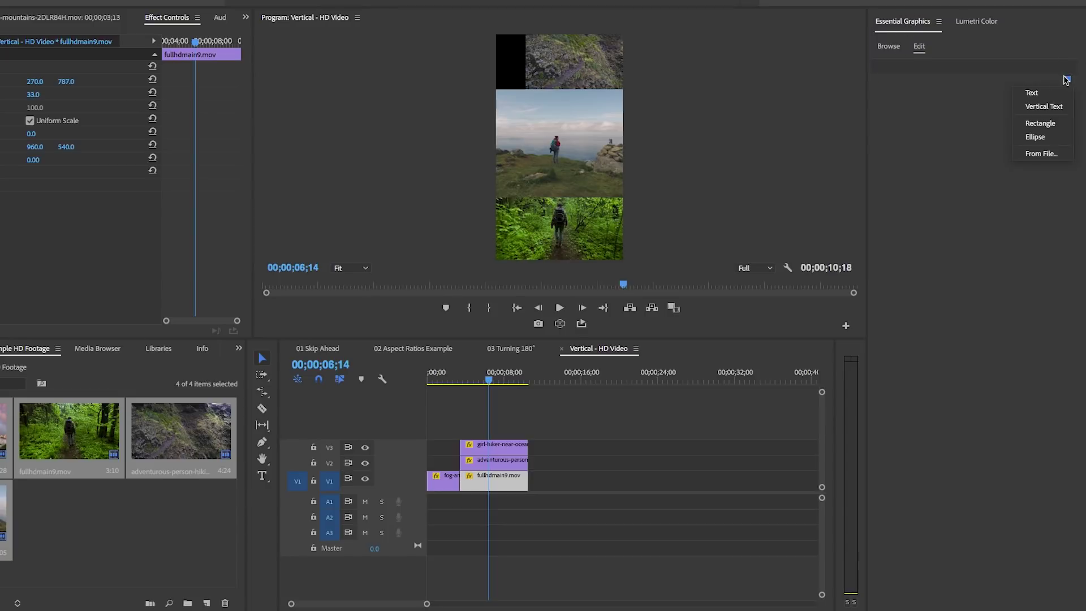
click(1048, 152)
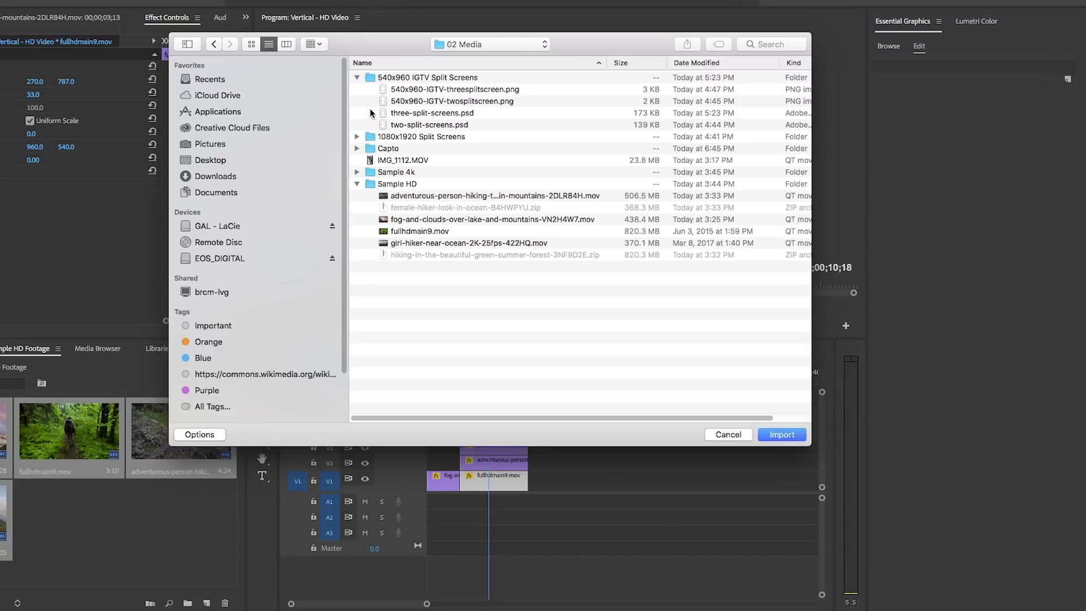
click(442, 90)
click(782, 434)
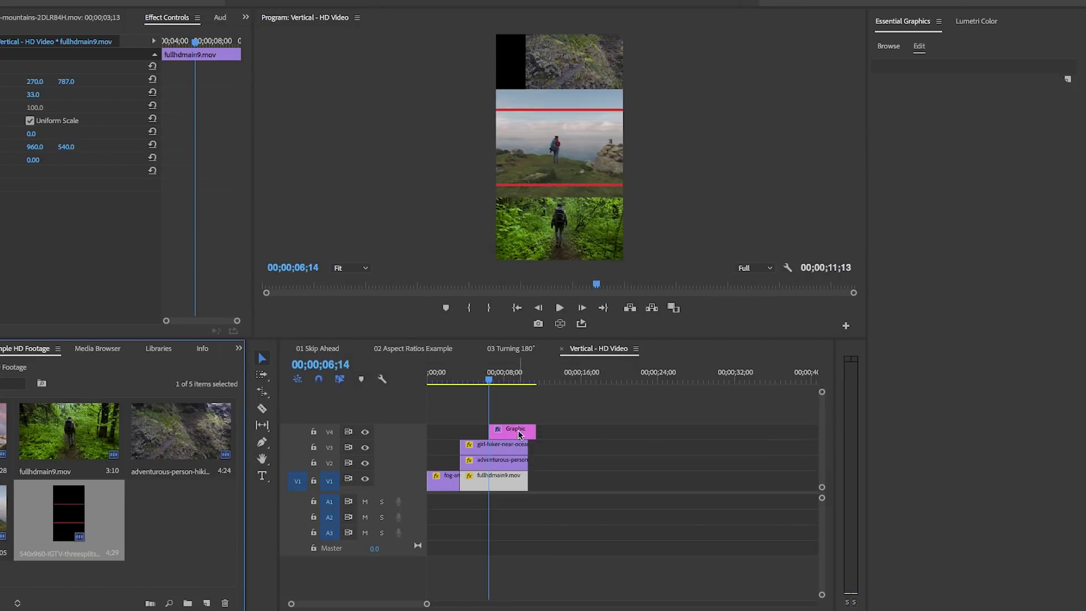
mouse_move(520, 434)
mouse_down()
mouse_move(492, 434)
mouse_move(519, 432)
mouse_up()
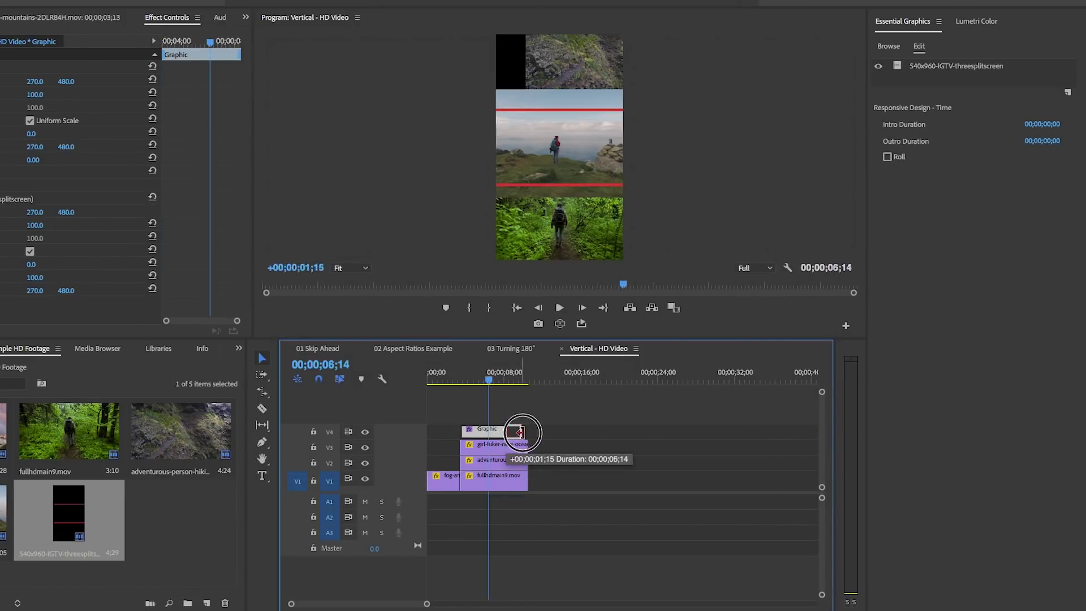
Step: Resize and reposition the top and middle clips to fit between the red guide lines
click(568, 65)
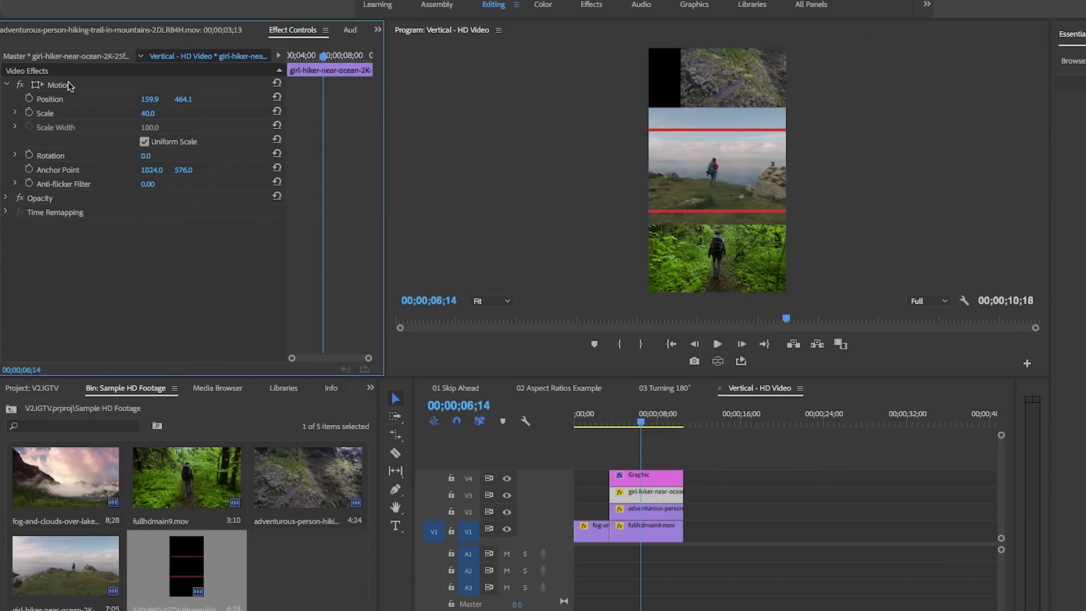
drag(785, 224, 783, 213)
click(669, 502)
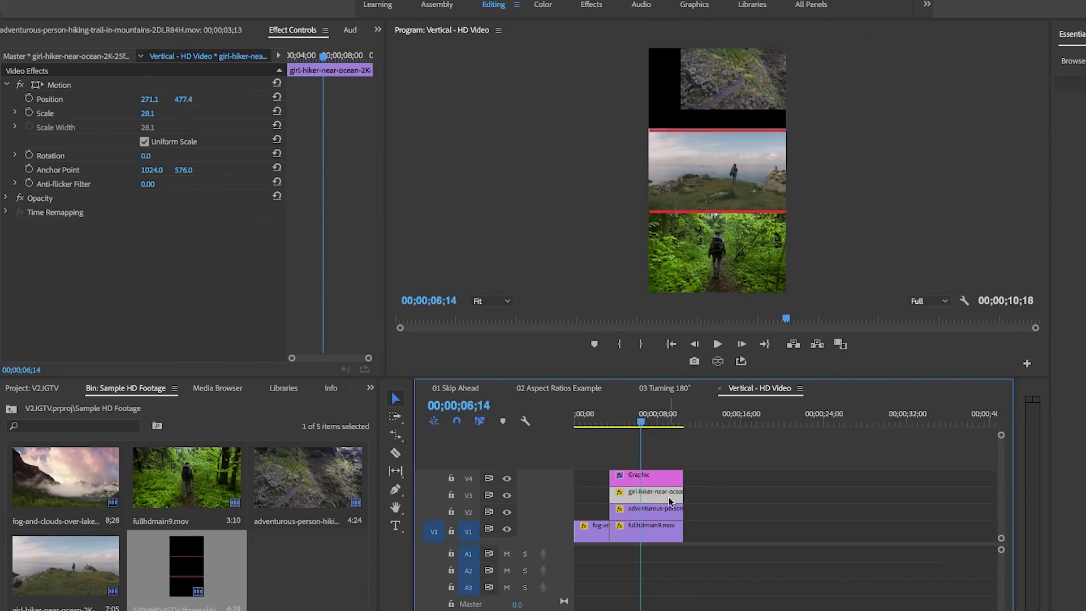
click(669, 508)
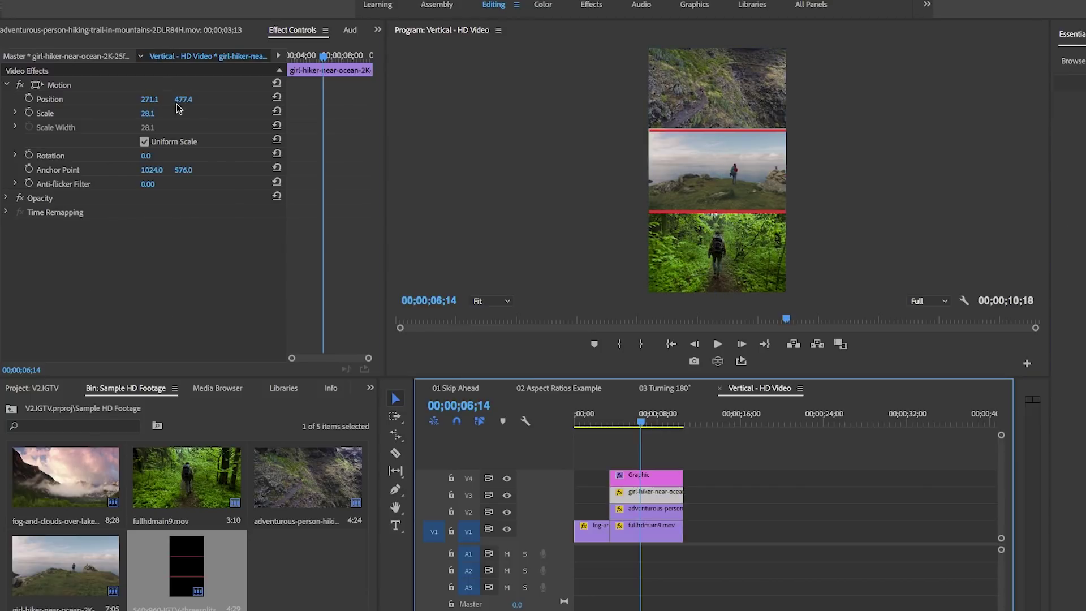
drag(177, 105, 183, 105)
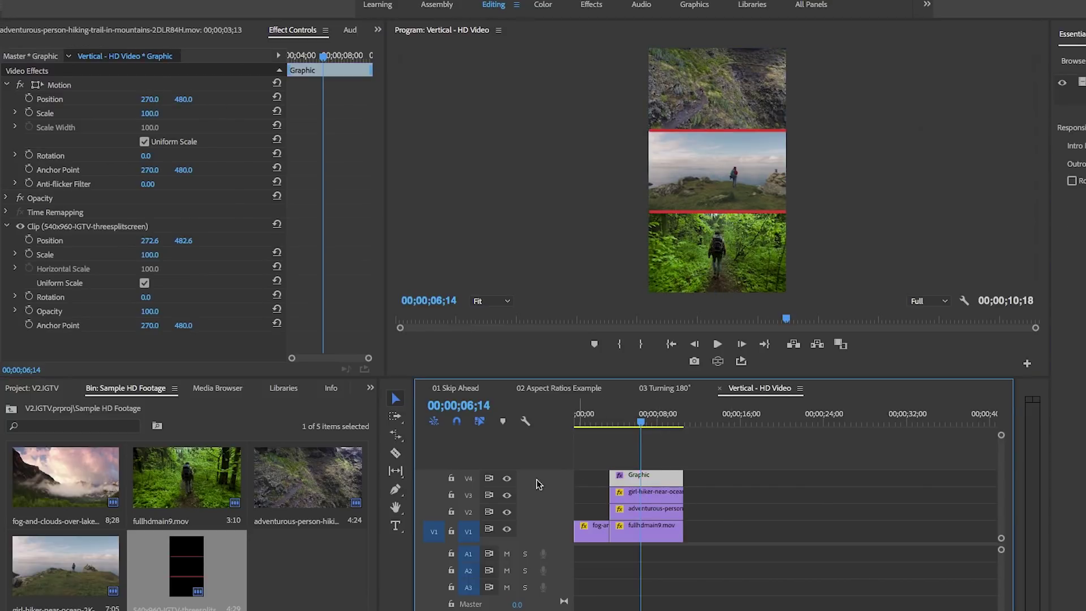
Step: Hide the V4 guide layer and play back the three-panel split to review it
click(507, 479)
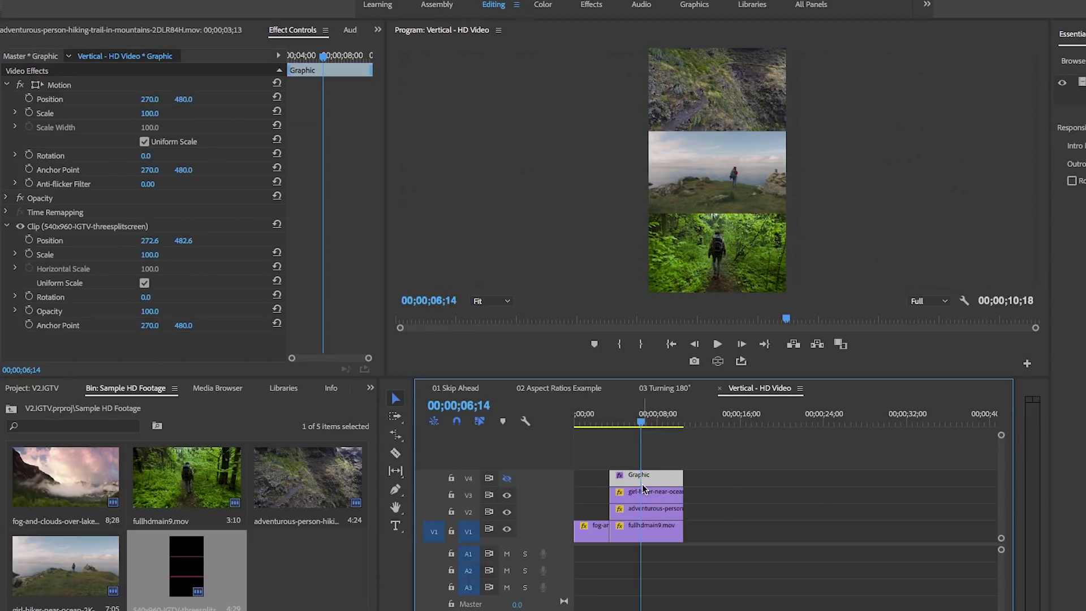
drag(615, 377, 617, 404)
key(space)
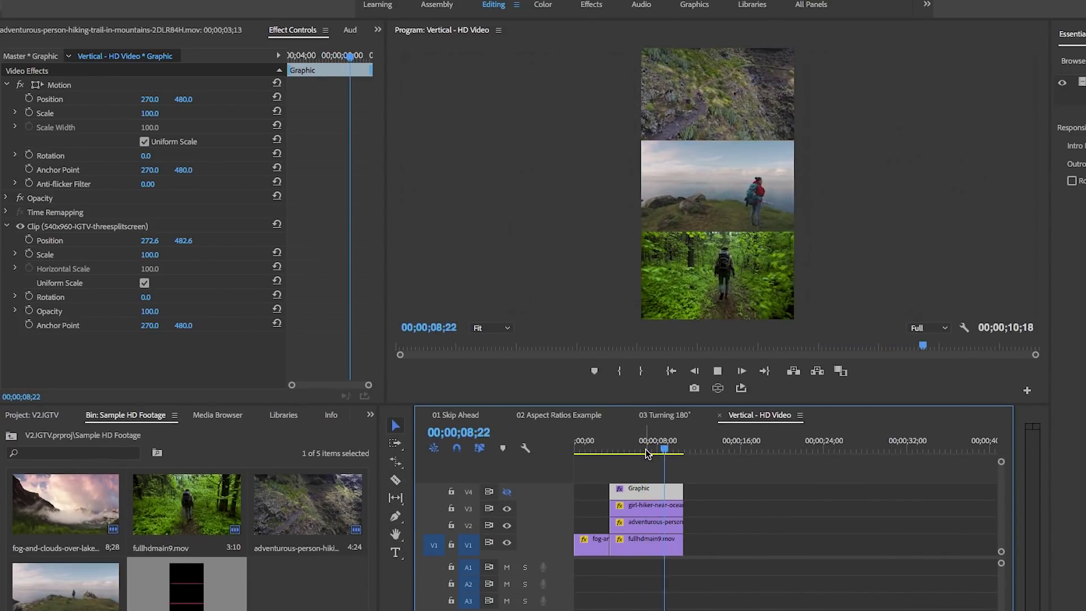
key(space)
click(622, 441)
key(space)
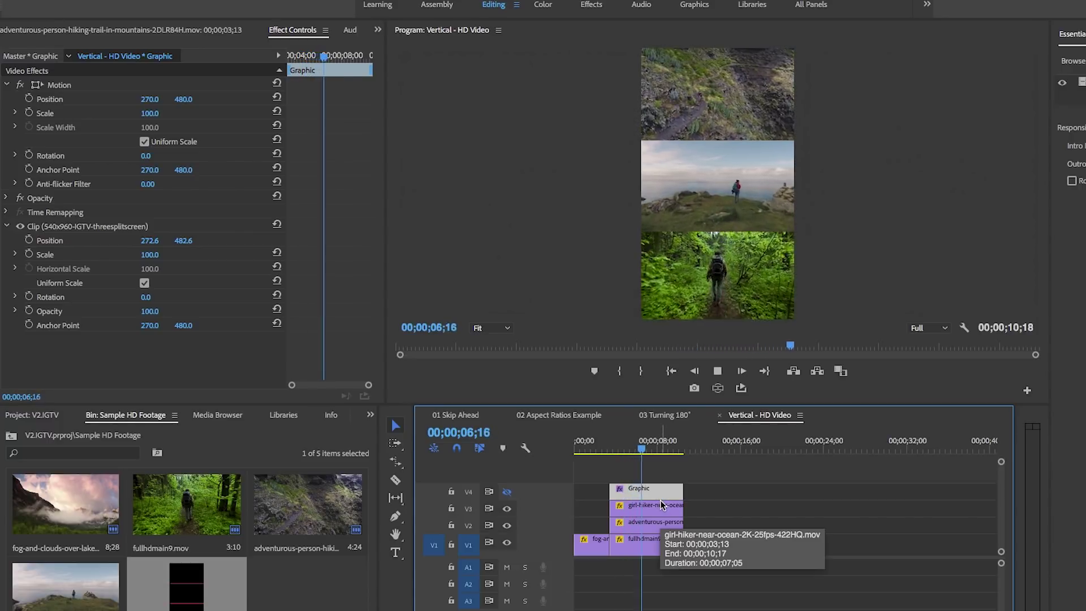
key(space)
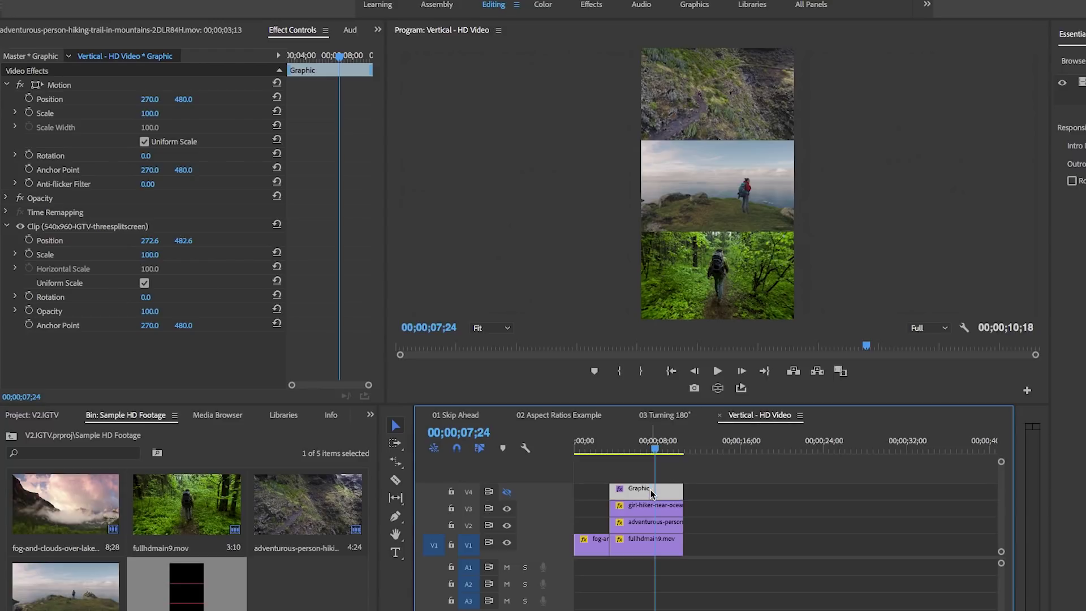
right_click(651, 493)
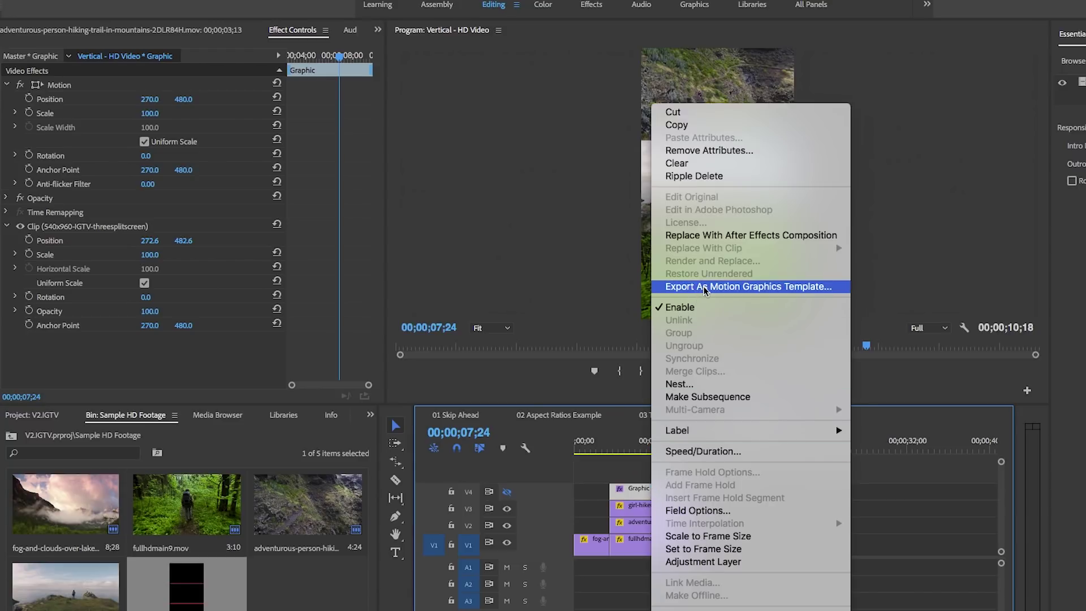
Step: Export the guide as Motion Graphics Template '540x960 vertical 3 split screen' to Local Templates Folder
click(701, 287)
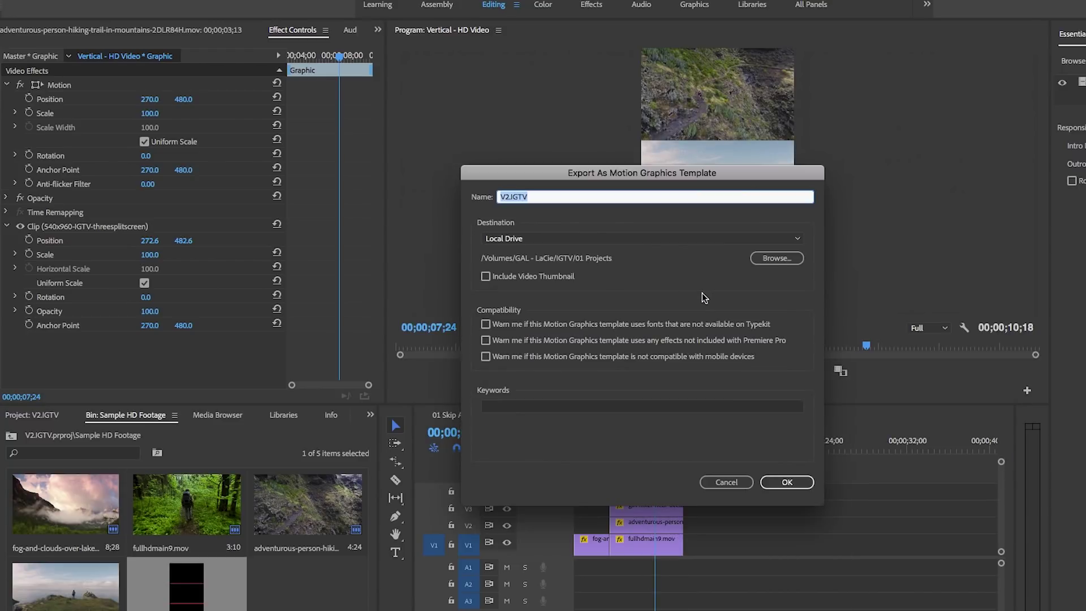
text(540)
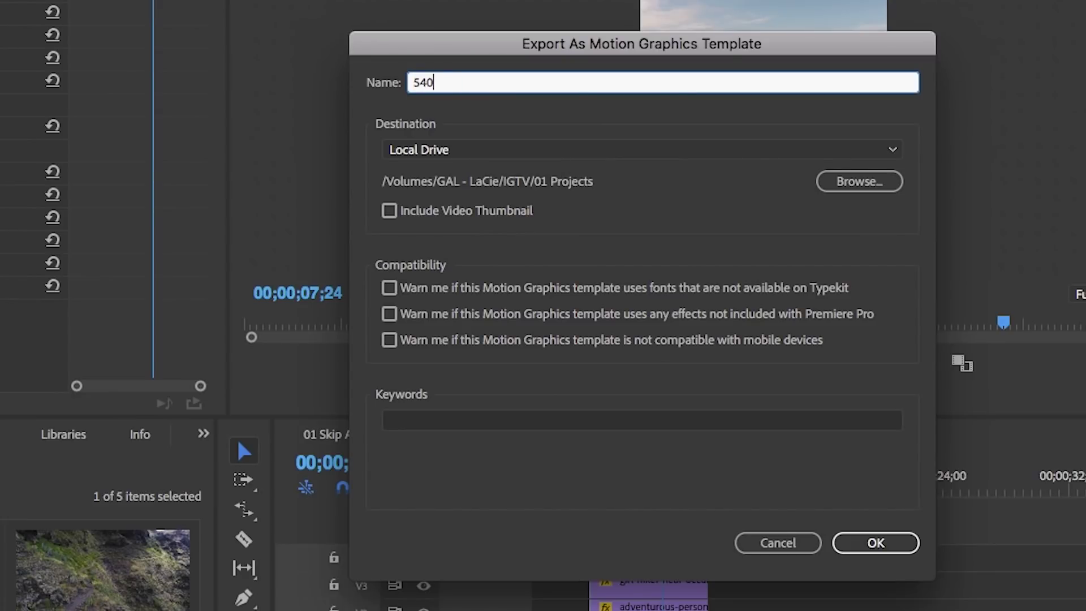
text(x960 vertical 3 split sc)
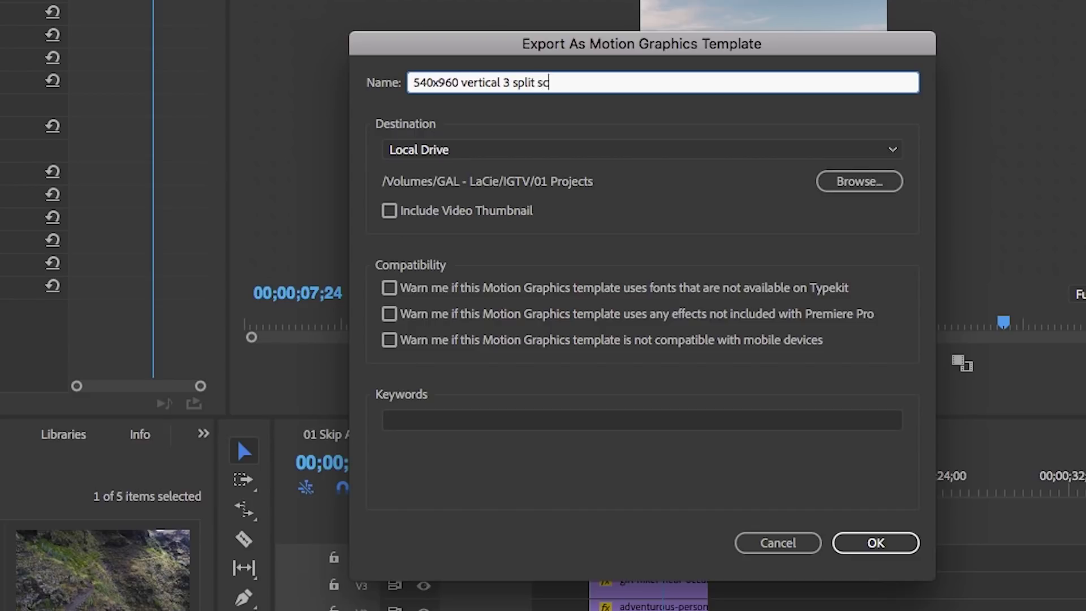
text(reen)
click(552, 155)
click(538, 172)
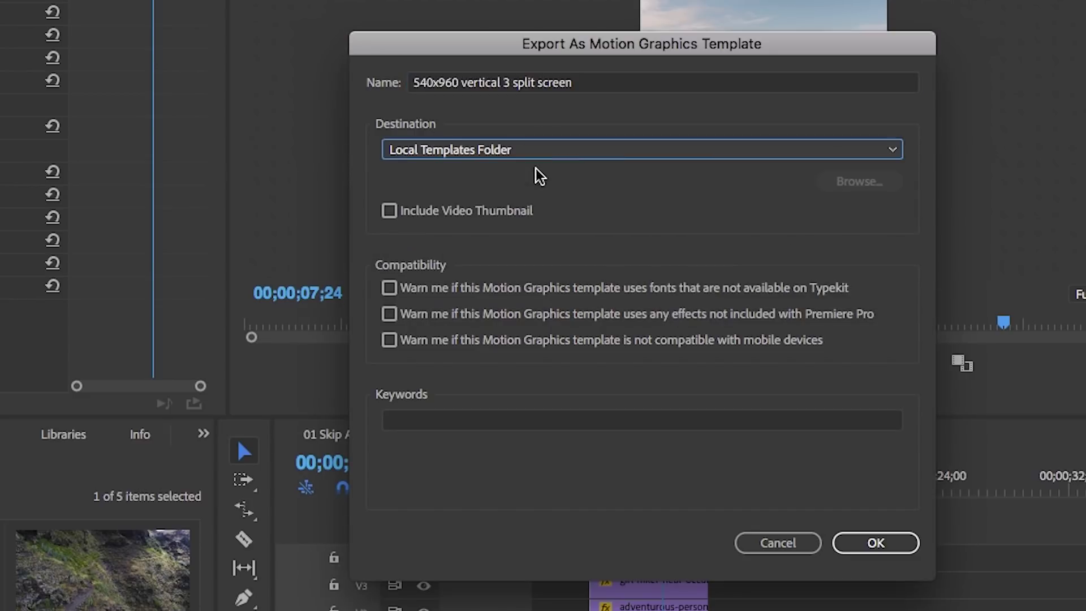
click(876, 542)
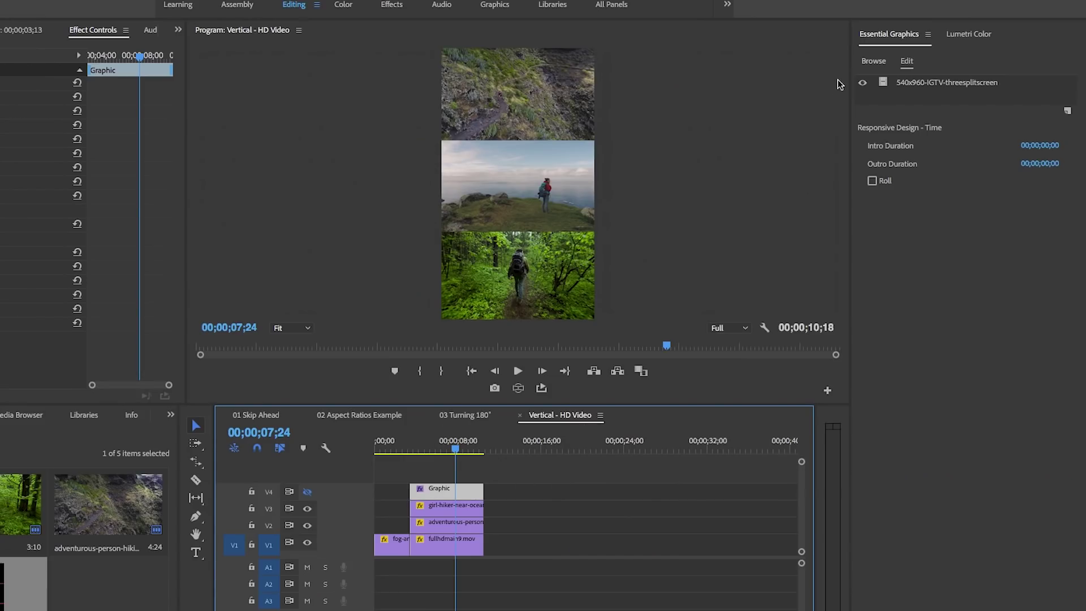
Step: Search the Essential Graphics templates, including Local Templates Folder, to locate the saved split-screen template
click(876, 61)
click(886, 116)
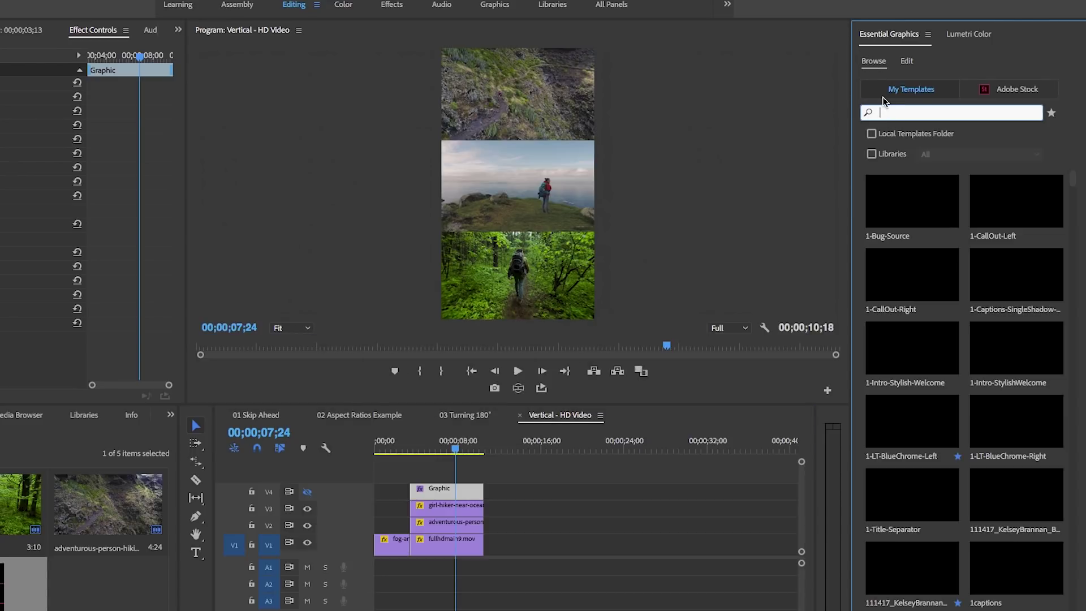
text(low)
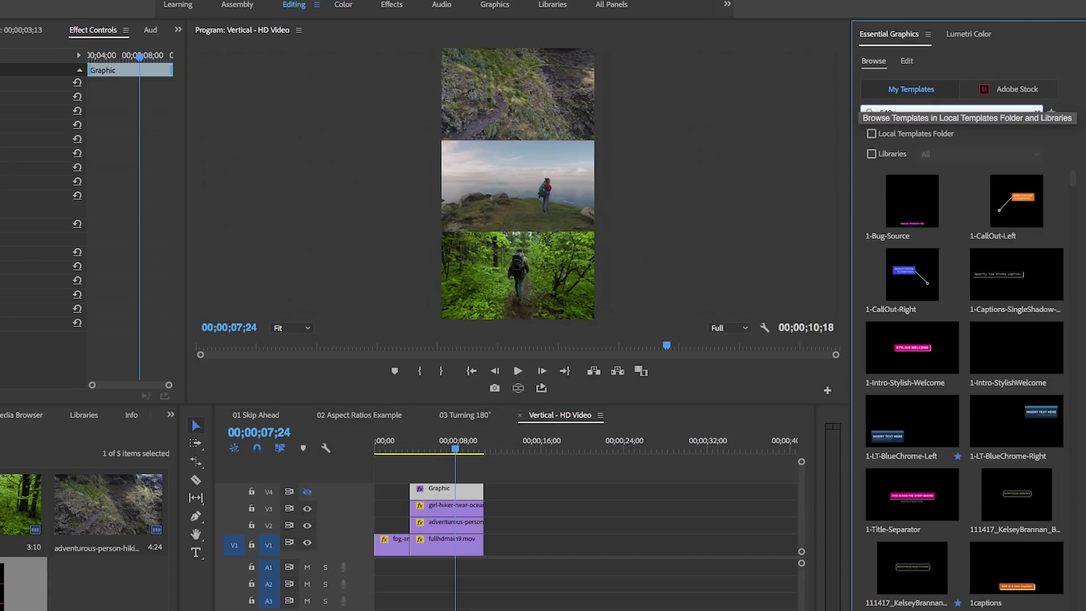
click(871, 134)
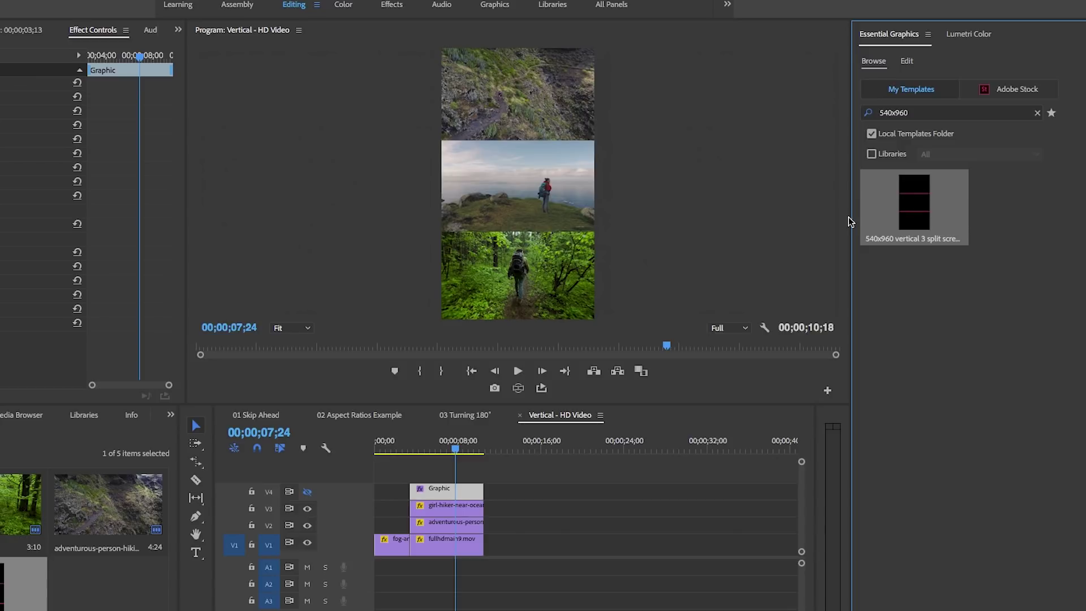
key(ctrl+Page_Up)
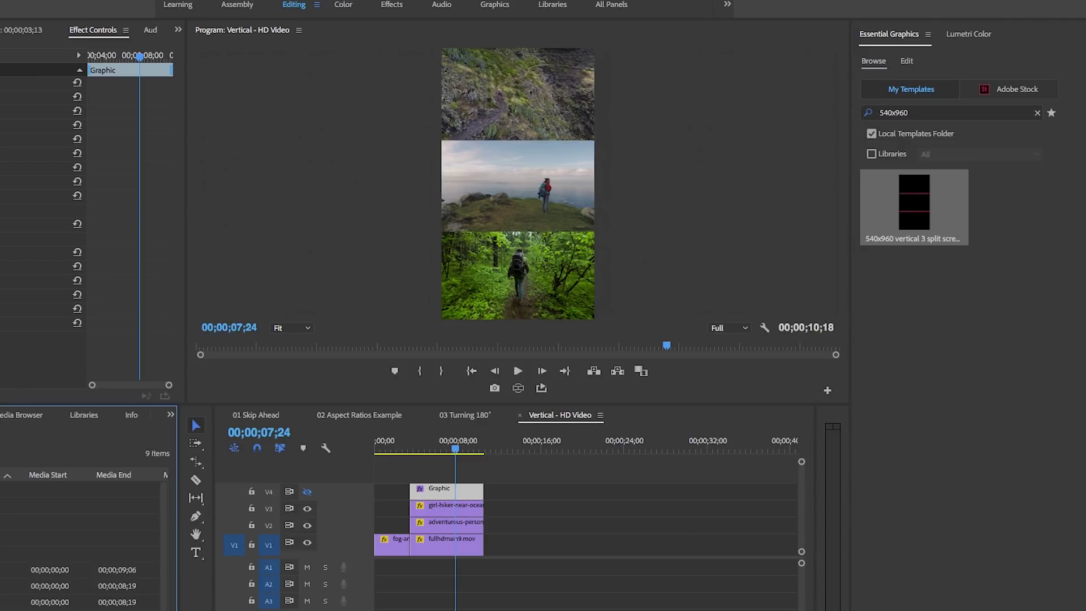
Step: Create a sequence named Vertical - 4k from the Custom IGTV Vertical (4k landscape) preset
click(594, 565)
click(650, 224)
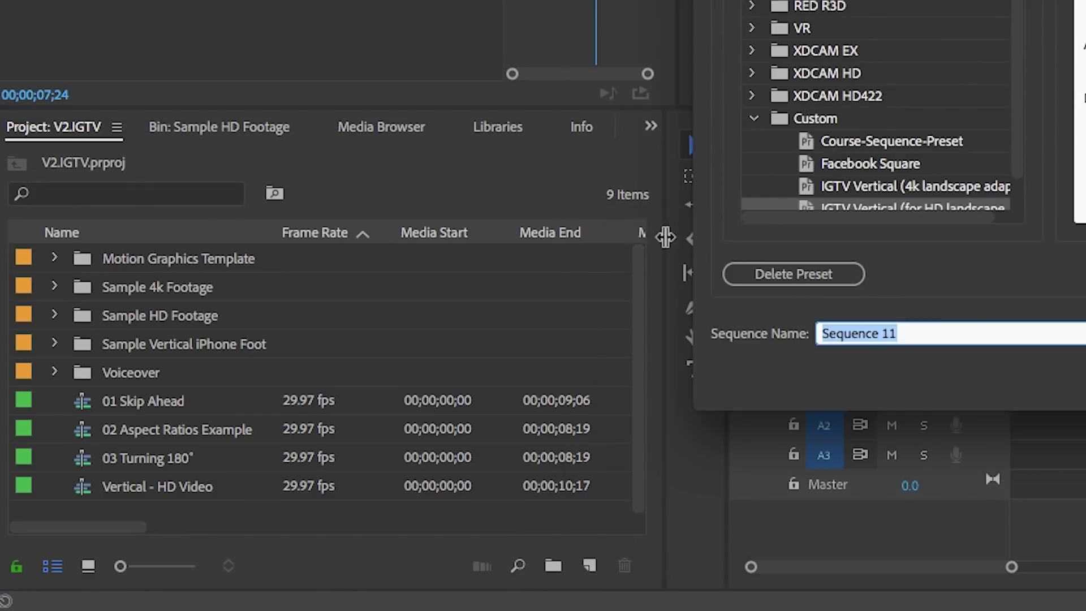
scroll(871, 169, down, 1)
click(917, 158)
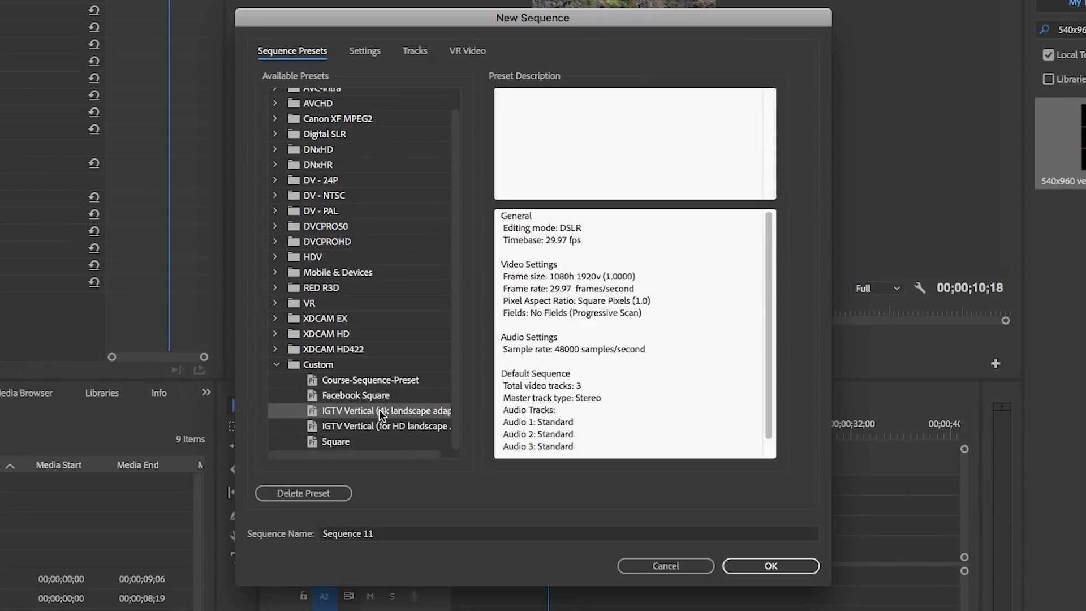
click(461, 534)
text(B)
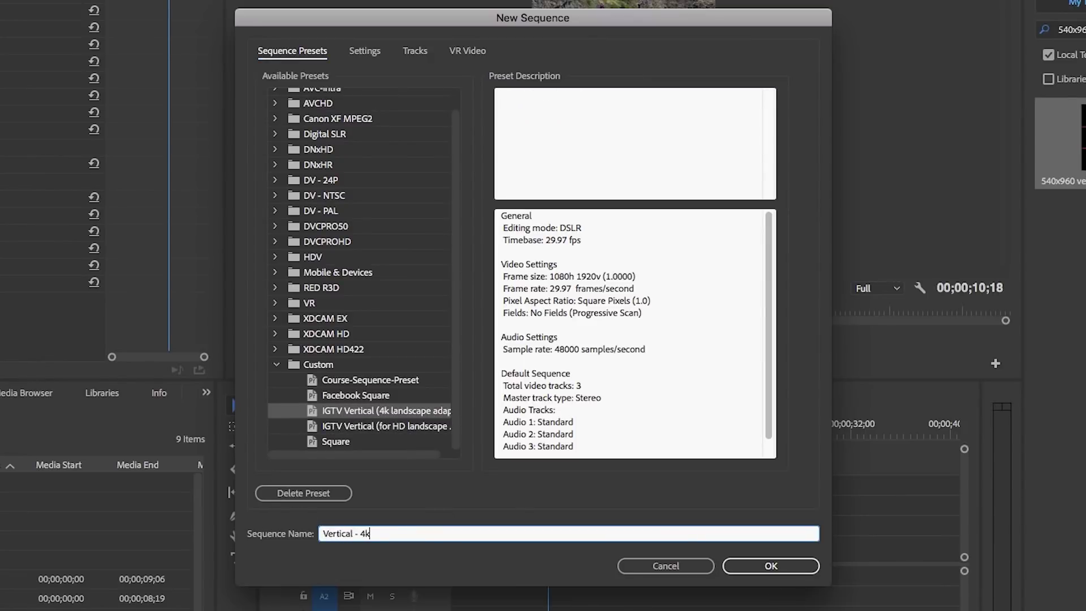
click(817, 567)
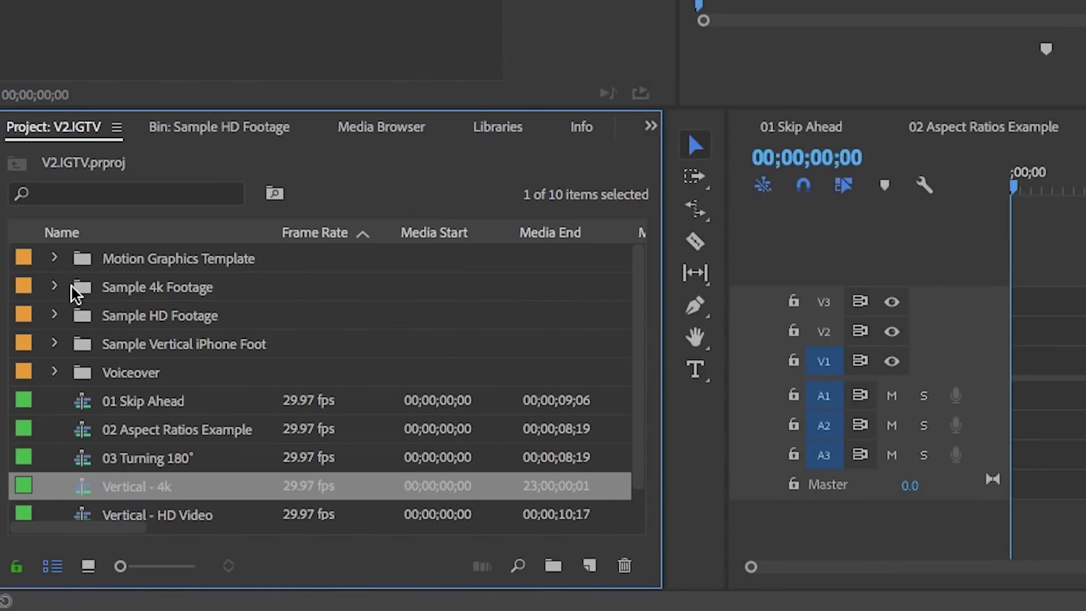
Step: Add the surfer GoPro and turquoise-waters clips from Sample 4k Footage to the timeline
double_click(72, 286)
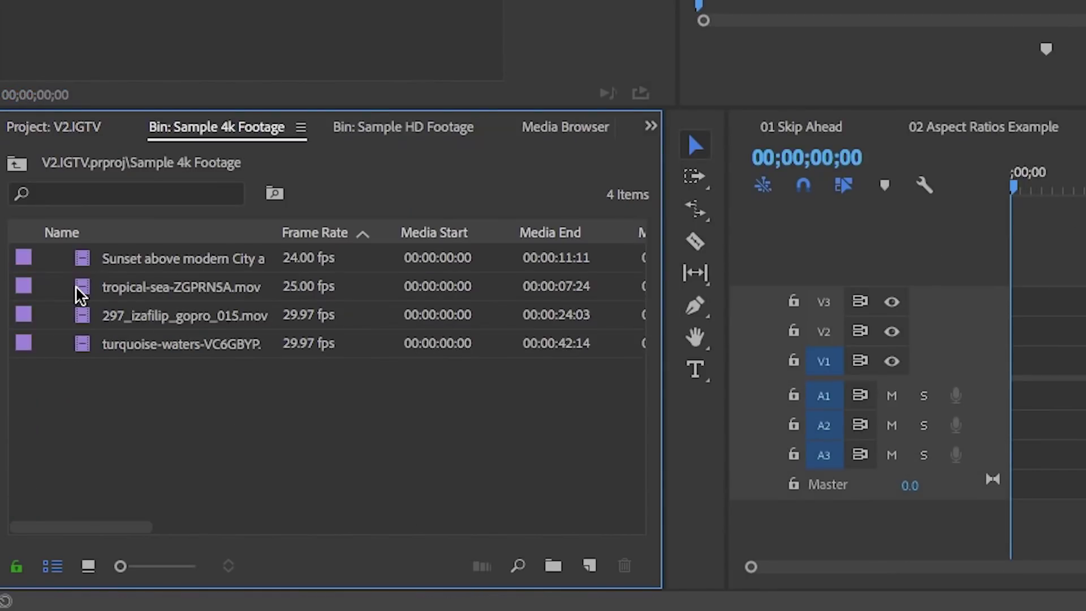
click(89, 566)
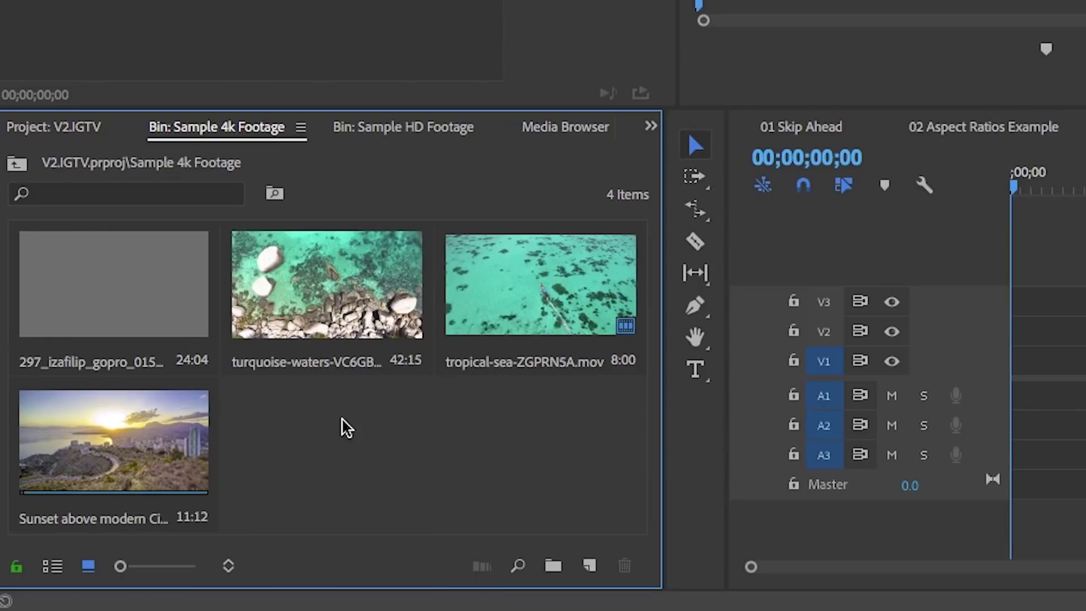
click(133, 323)
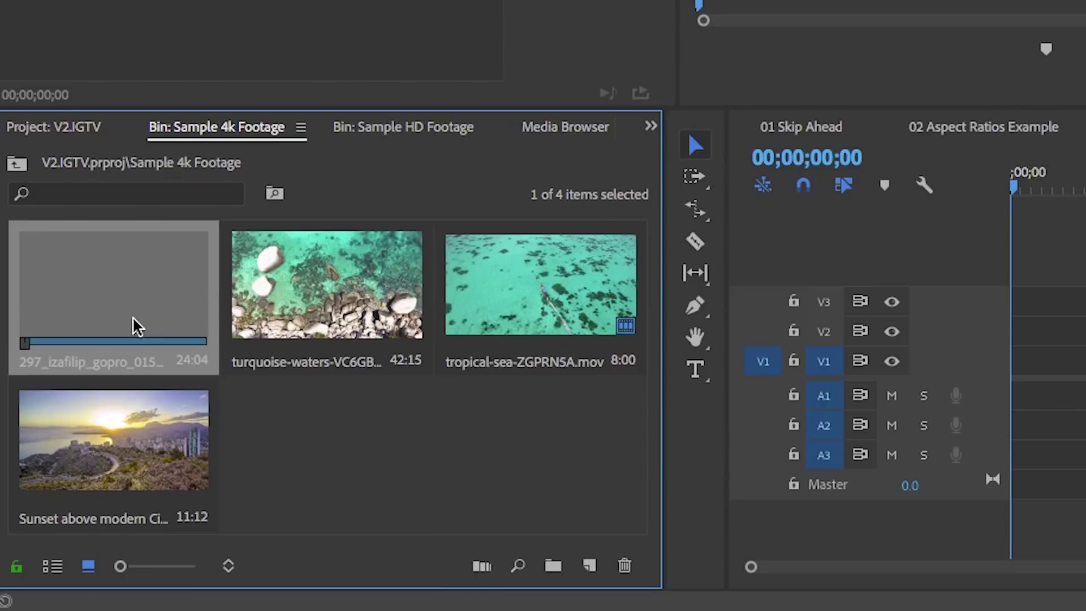
click(352, 309)
click(143, 289)
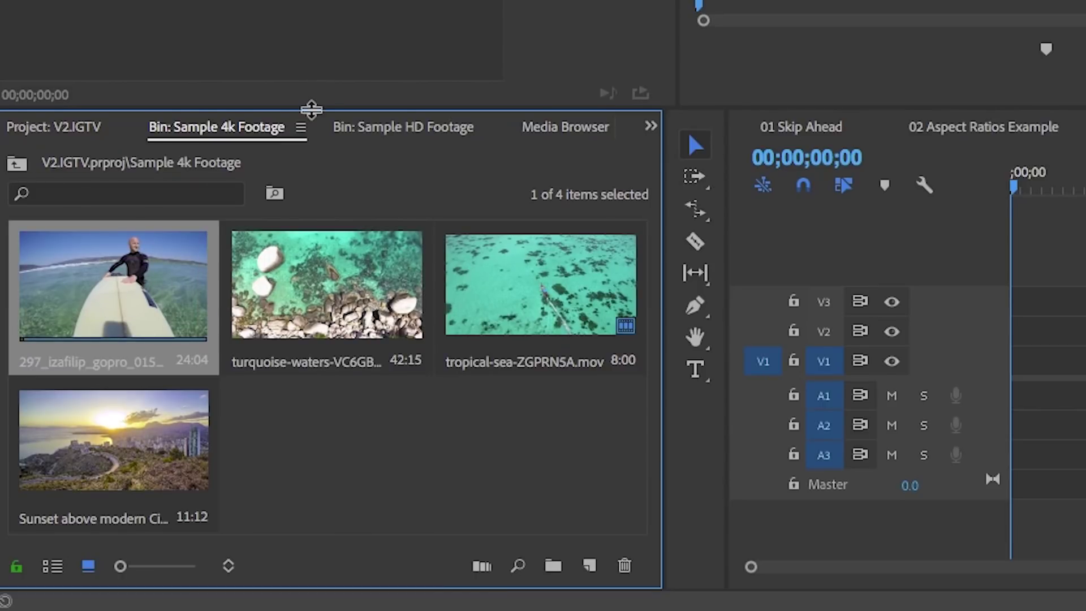
drag(311, 107, 315, 39)
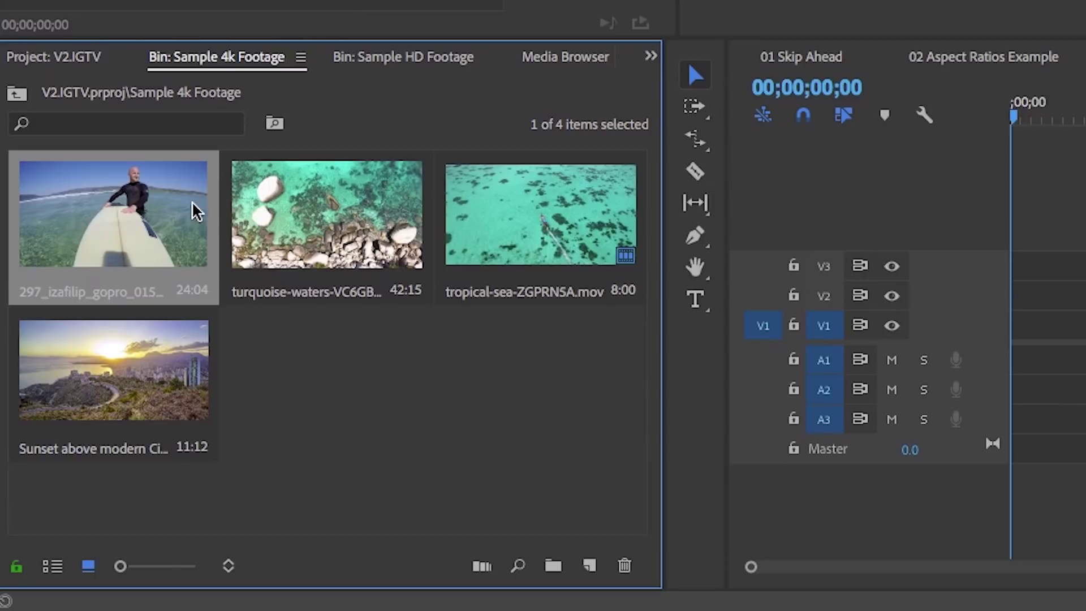
shift+click(296, 225)
drag(302, 211, 1025, 298)
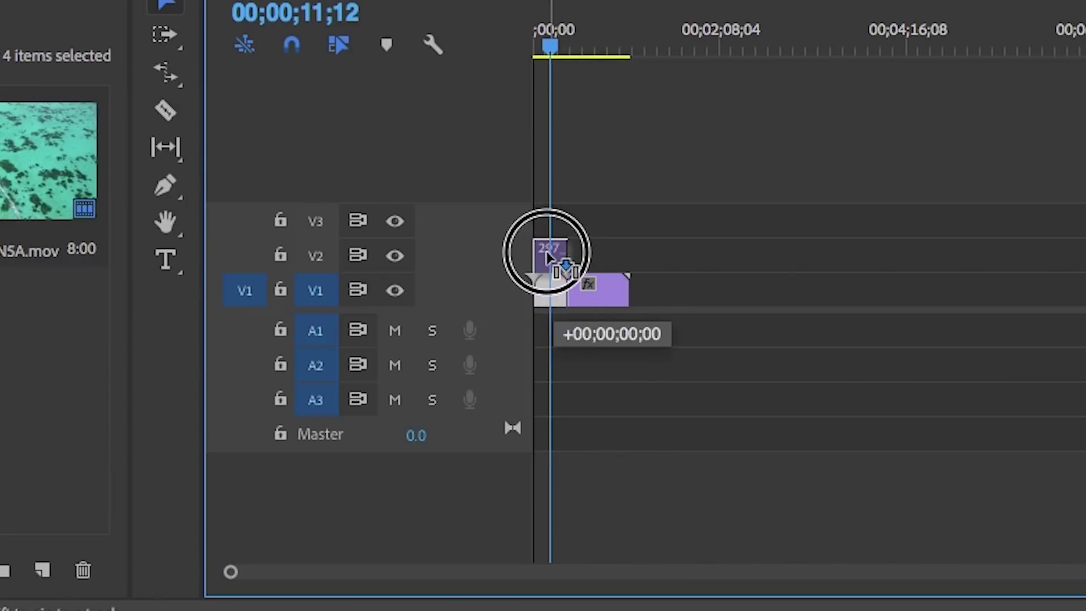
Step: Place the surfer clip on V2 above the aerial clip at the start, trimmed to equal length
drag(547, 257, 547, 258)
drag(613, 296, 578, 296)
key(=)
key(=)
key(=)
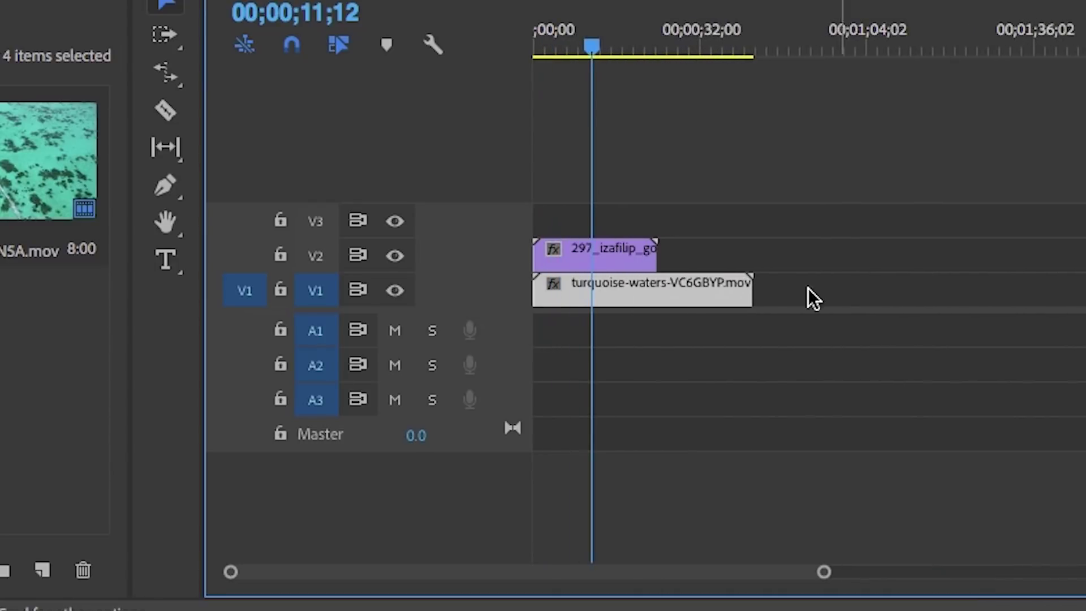
drag(752, 283, 658, 288)
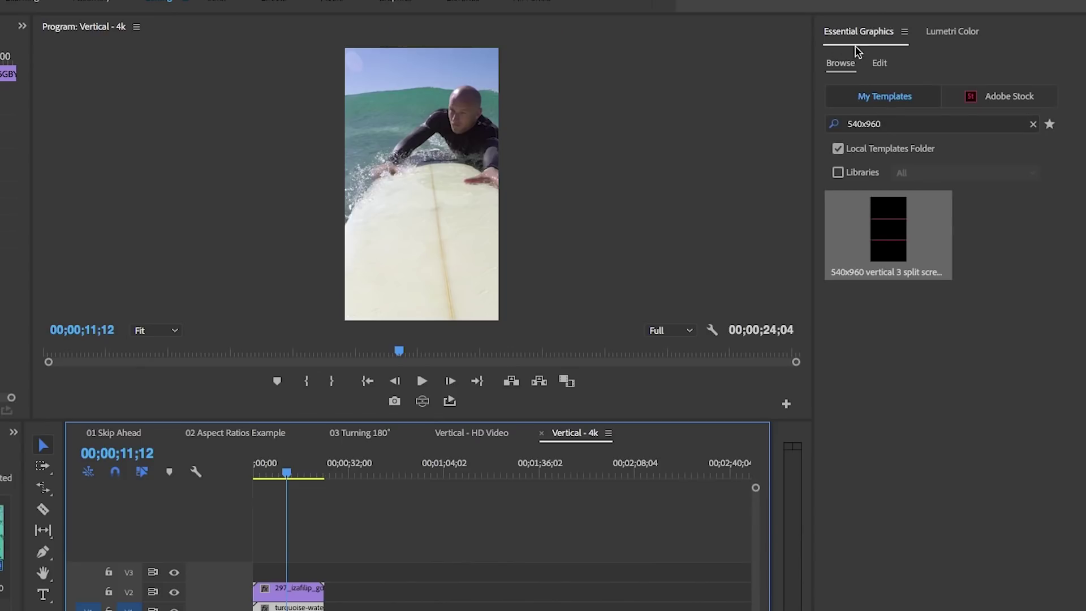
click(879, 63)
Step: Import two-screen-split.png as a new graphic layer from file in Essential Graphics
click(1068, 105)
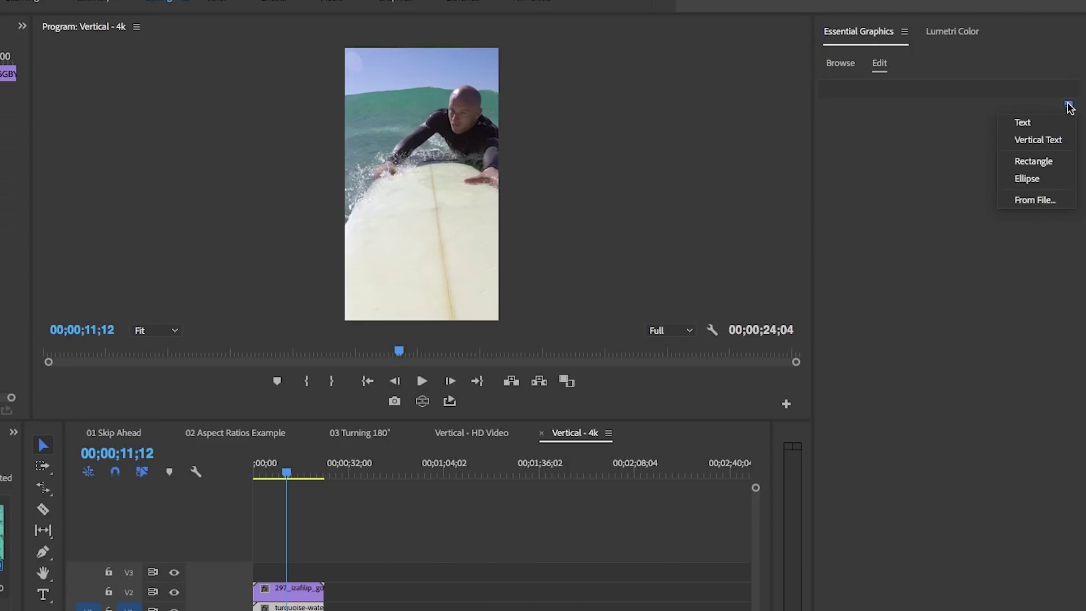
click(1033, 200)
click(247, 220)
key(space)
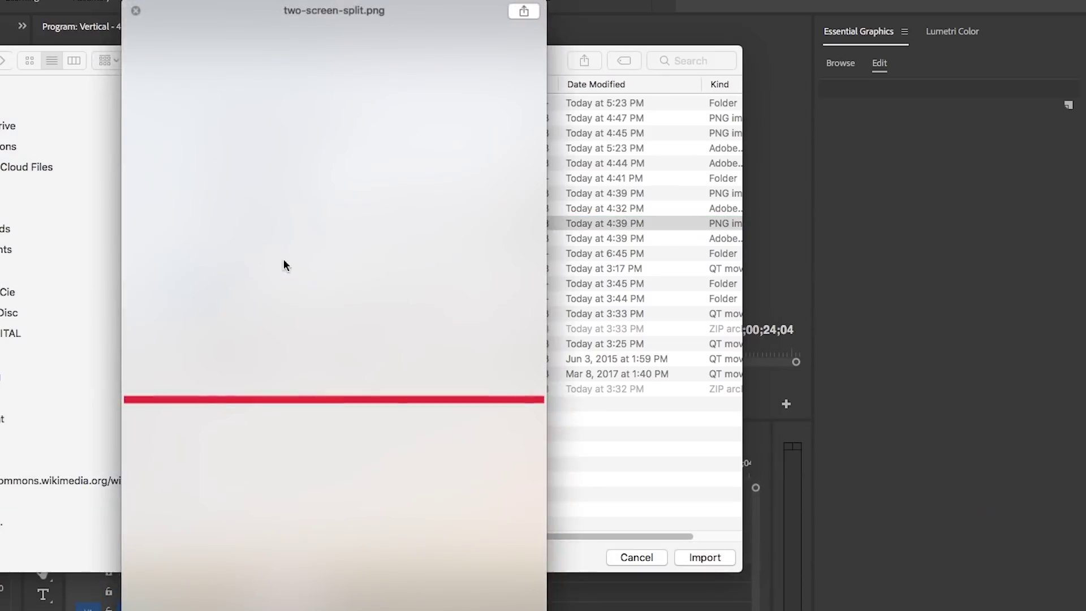
key(space)
click(691, 557)
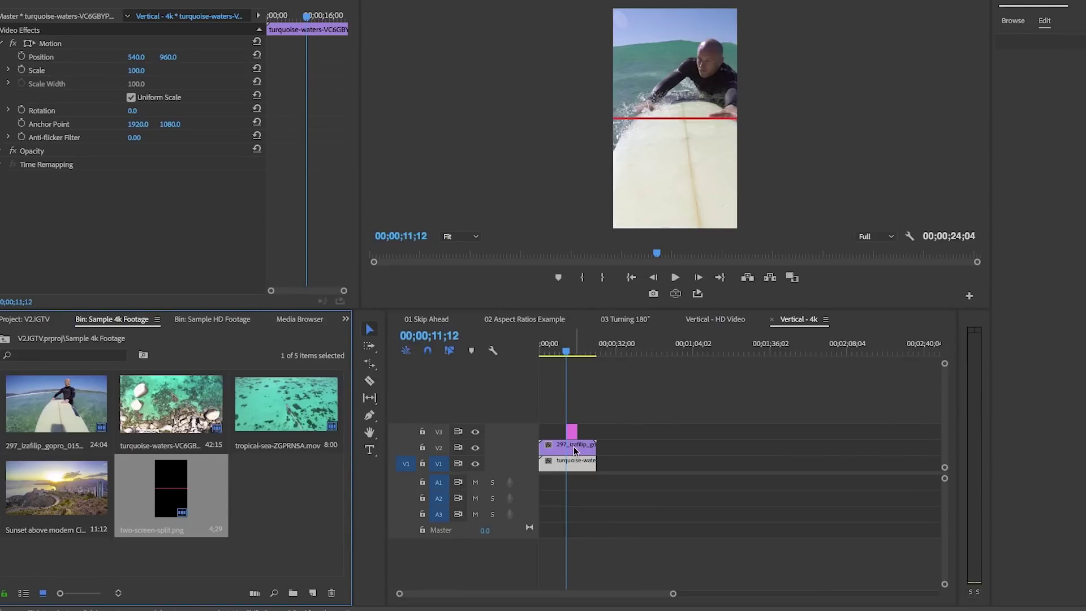
Step: Extend the split-screen overlay to the sequence start, check its alignment, and export it as a template
drag(567, 431, 596, 430)
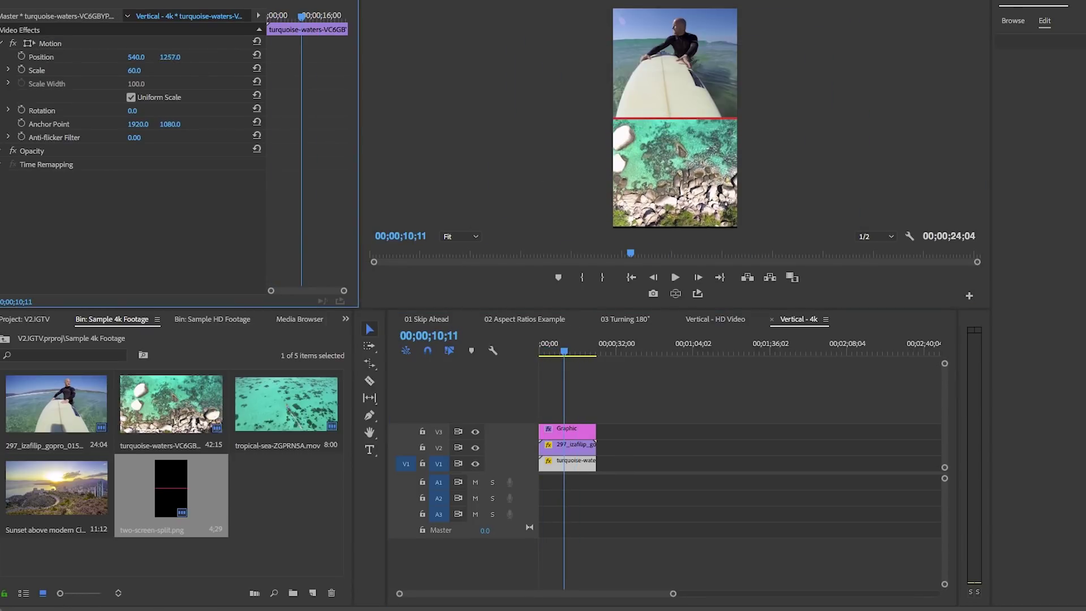
mouse_move(564, 351)
mouse_down()
mouse_move(553, 347)
mouse_move(571, 351)
mouse_up()
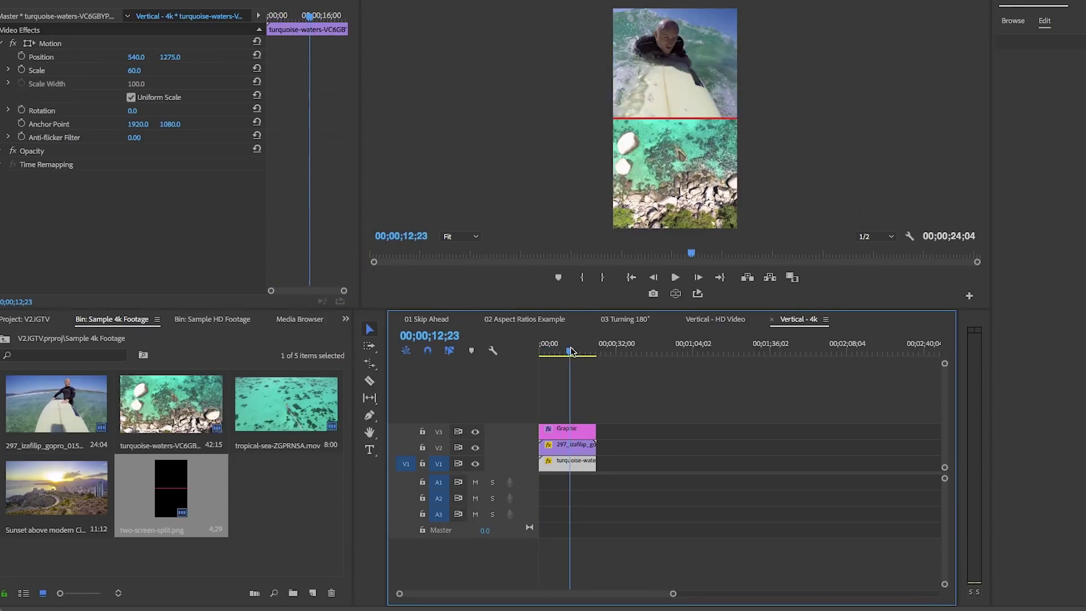
click(566, 430)
click(475, 431)
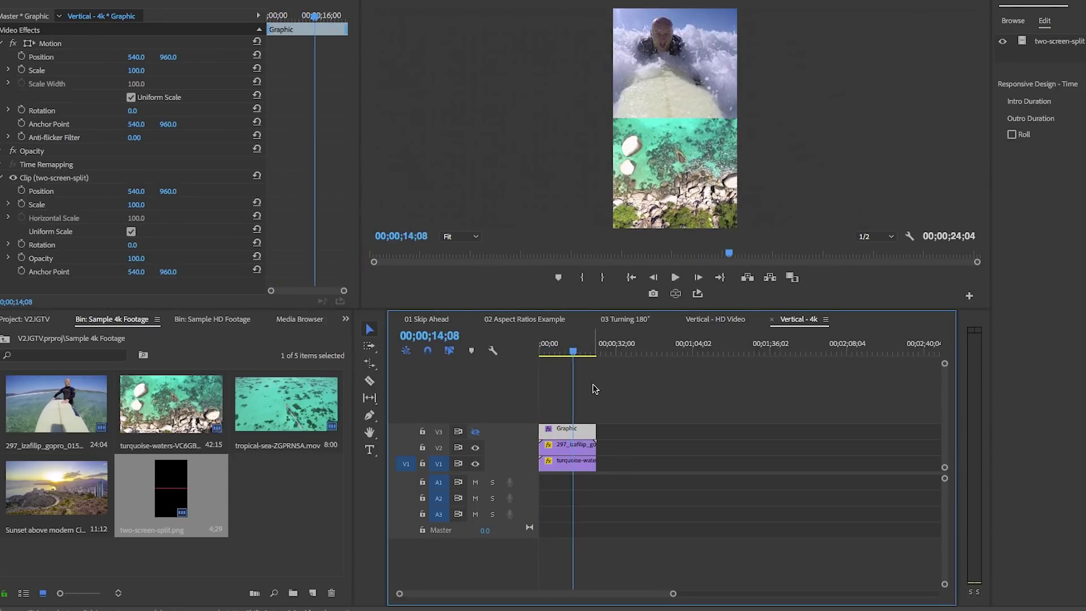
right_click(570, 433)
click(589, 235)
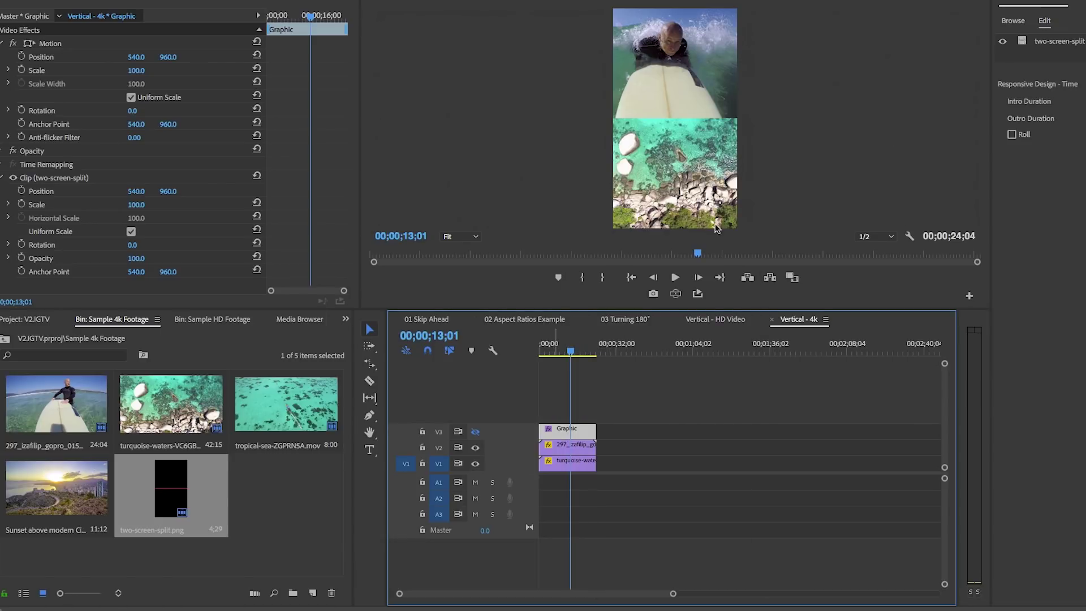
Step: Search templates for easyedit_18_title-60 and drag Title-60 onto a new track above V3
click(1012, 21)
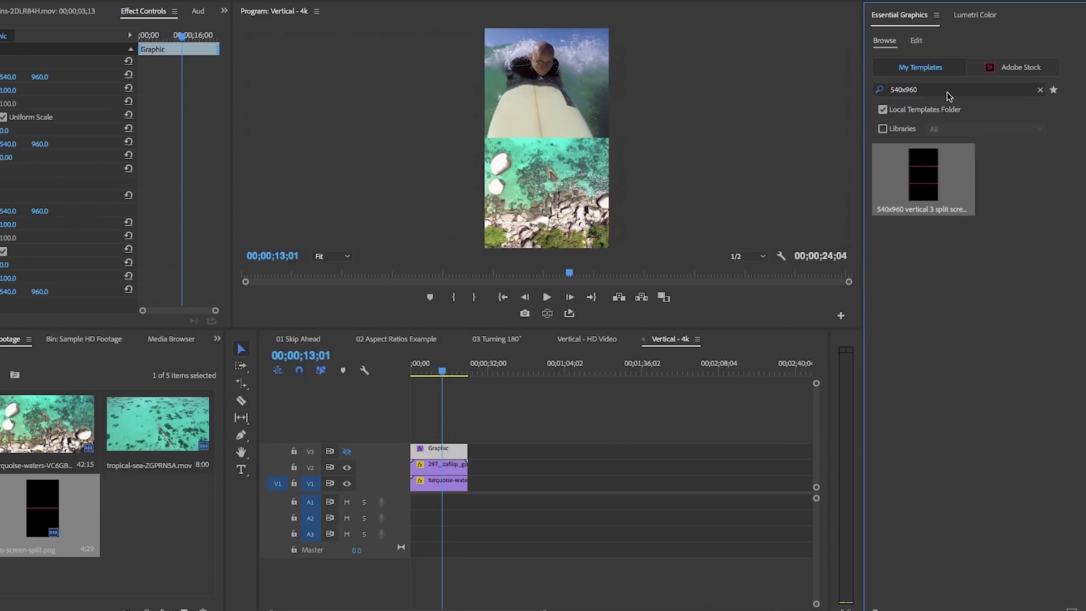
click(1040, 90)
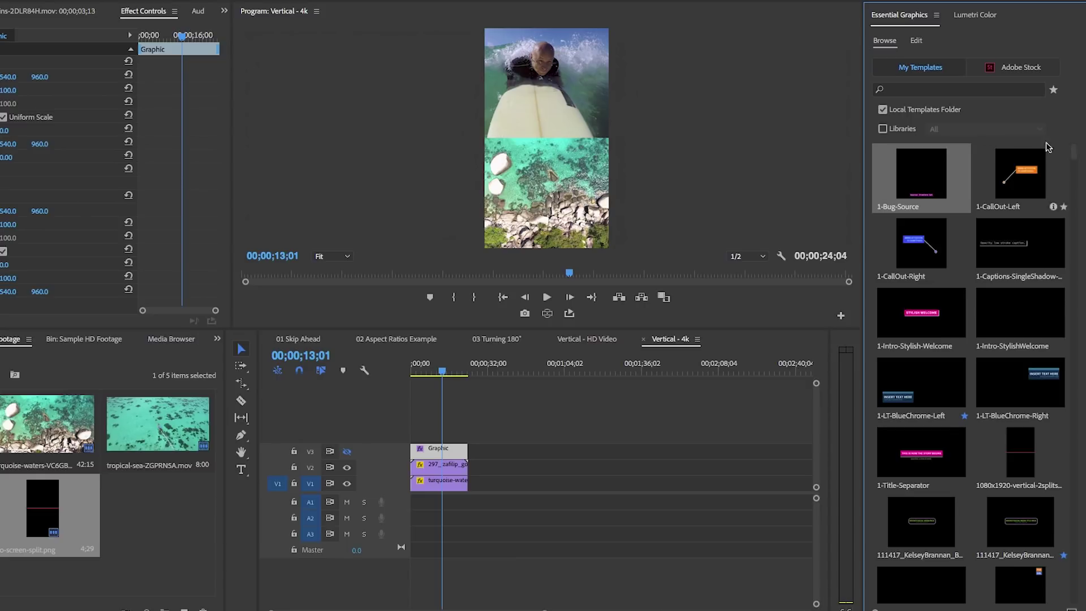
click(896, 90)
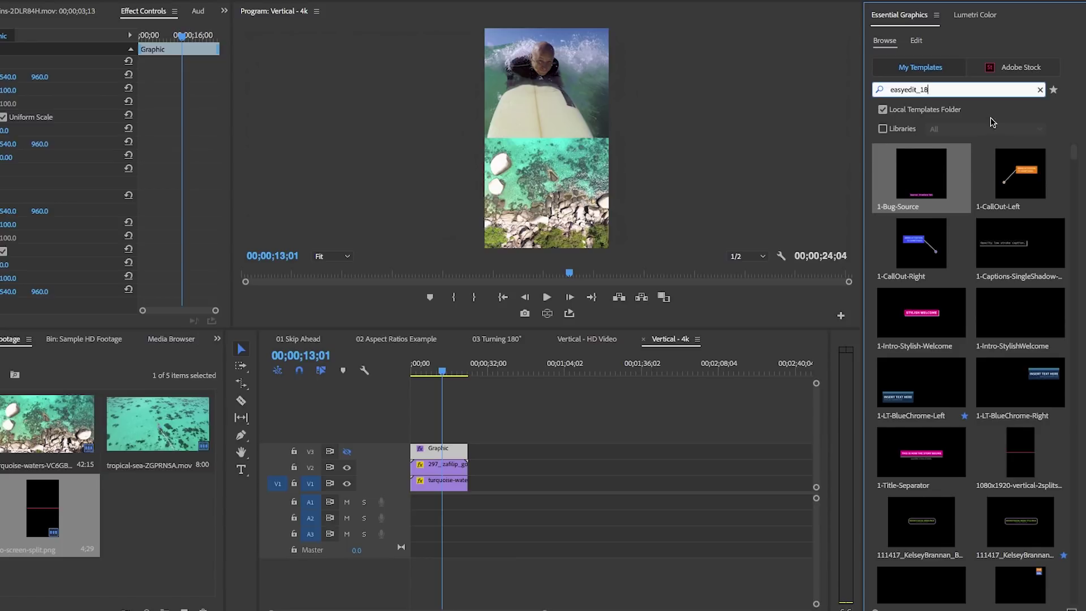
key(Return)
scroll(947, 285, down, 10)
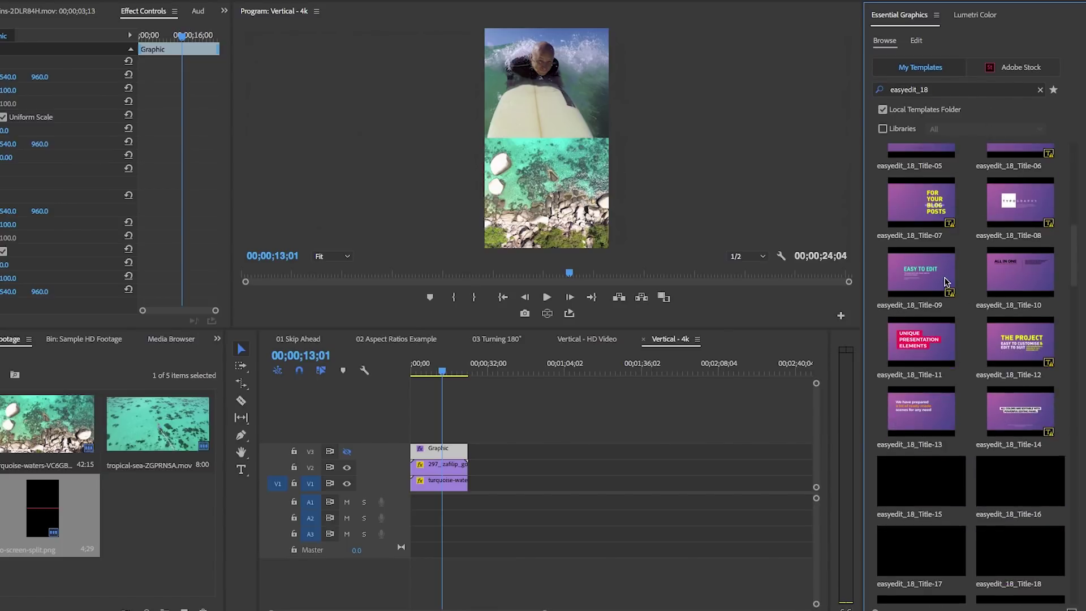
scroll(944, 255, down, 2)
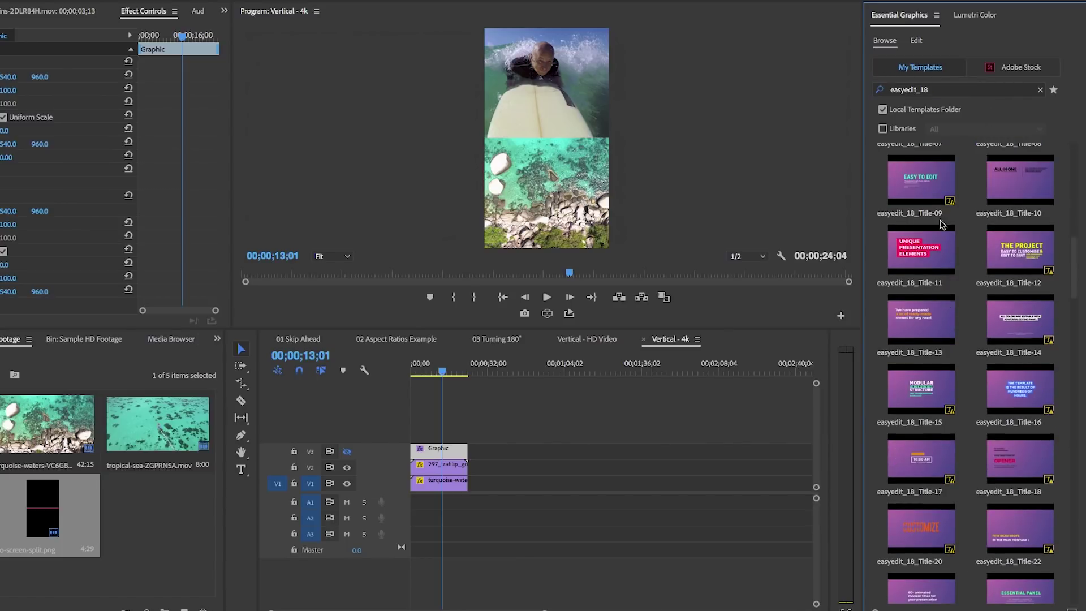
click(941, 89)
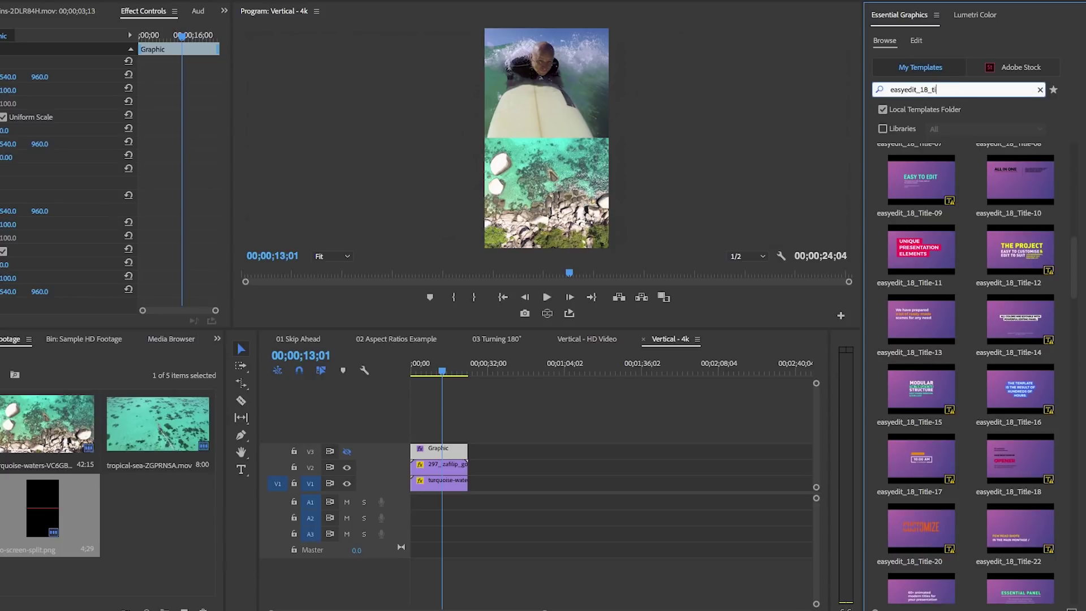
text(_title-60)
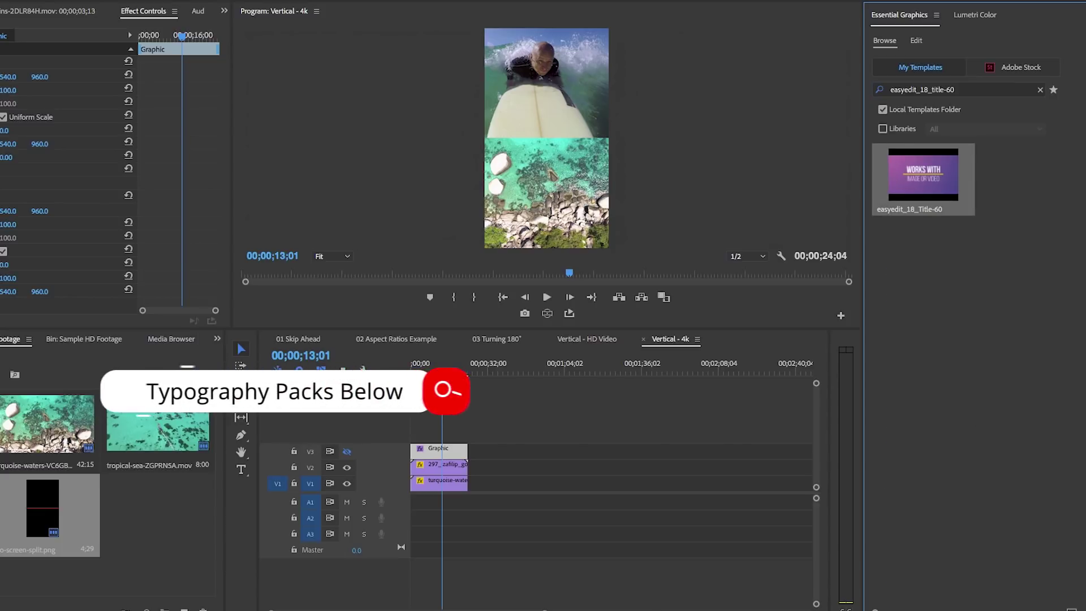
drag(919, 181, 420, 435)
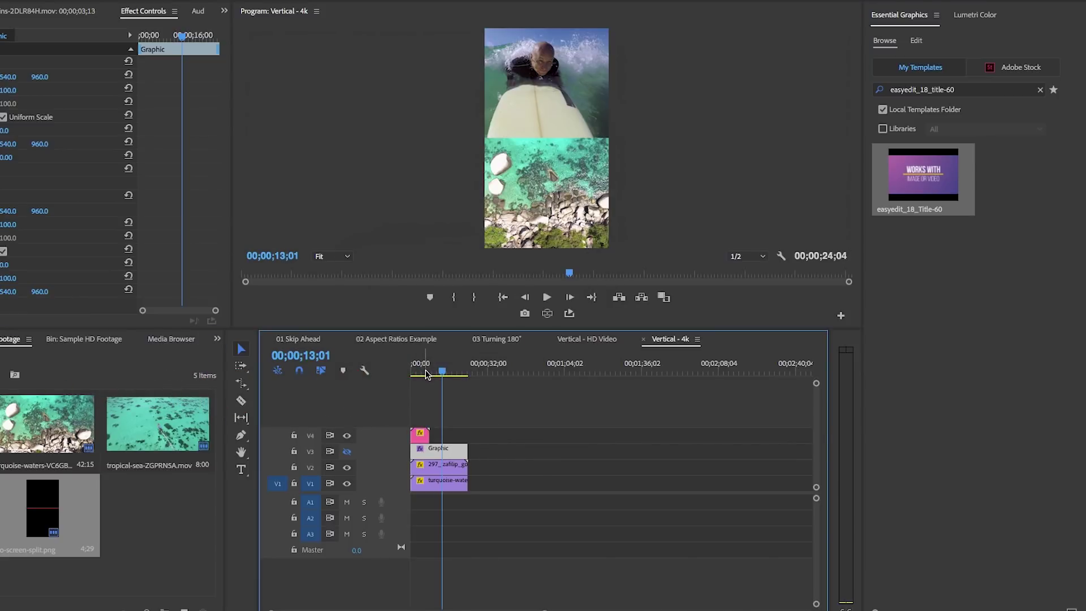
click(419, 370)
Step: Remove the title's background and set its lines to 'Vertical Video' and '1080x1920 (4k)'
click(420, 438)
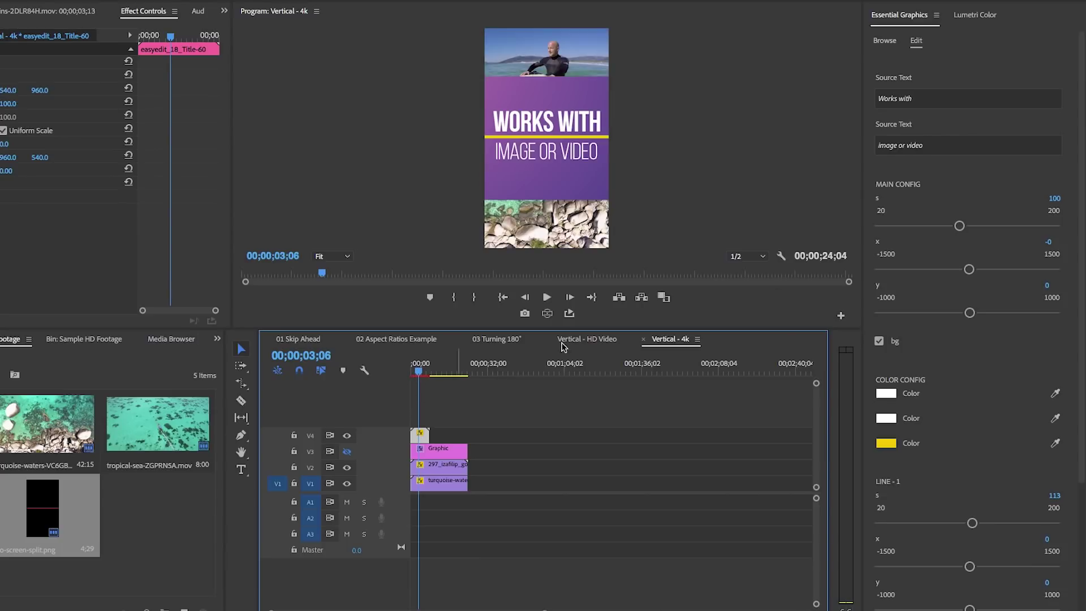
click(879, 342)
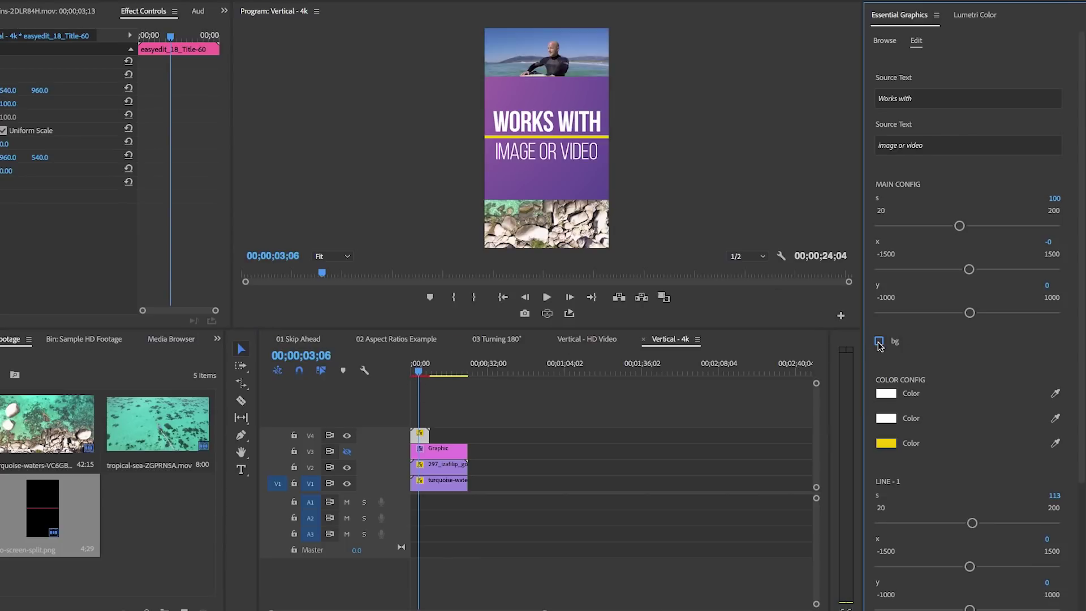
click(904, 102)
text(Vertical Video)
click(902, 145)
text(1080x1920 )
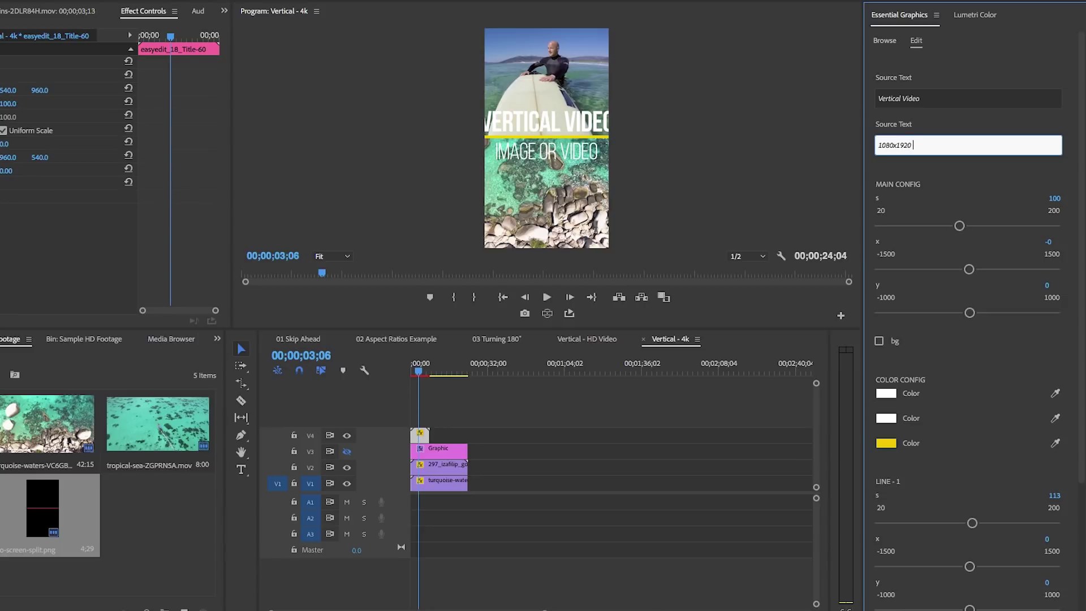
text((4k))
click(950, 130)
Step: Shrink the Vertical Video line to size 95, then render and play the sequence
mouse_move(960, 226)
mouse_down()
mouse_move(945, 225)
mouse_move(955, 226)
mouse_up()
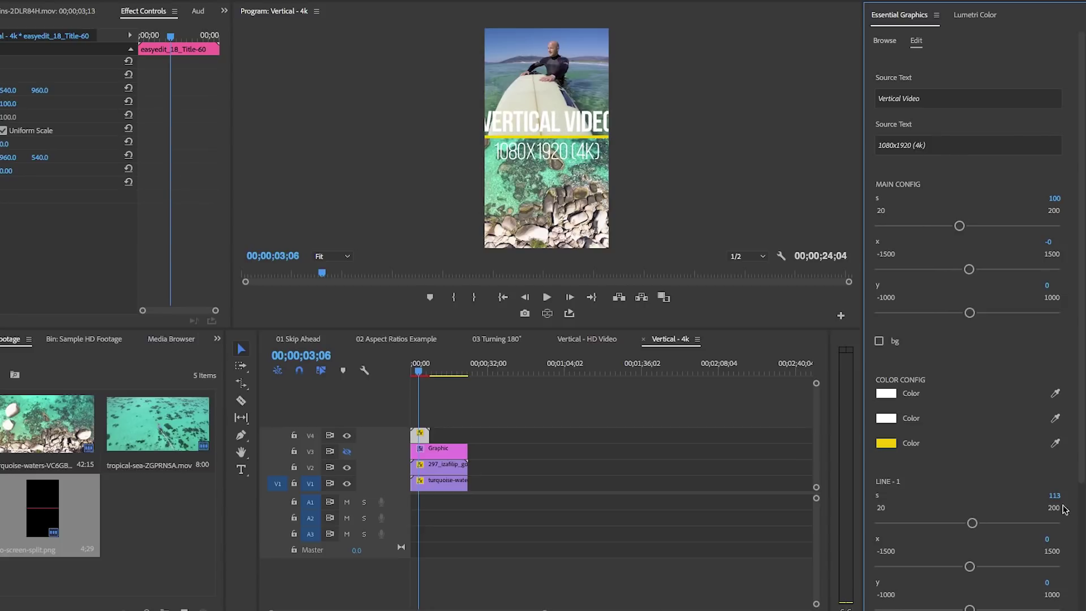
drag(973, 522, 953, 522)
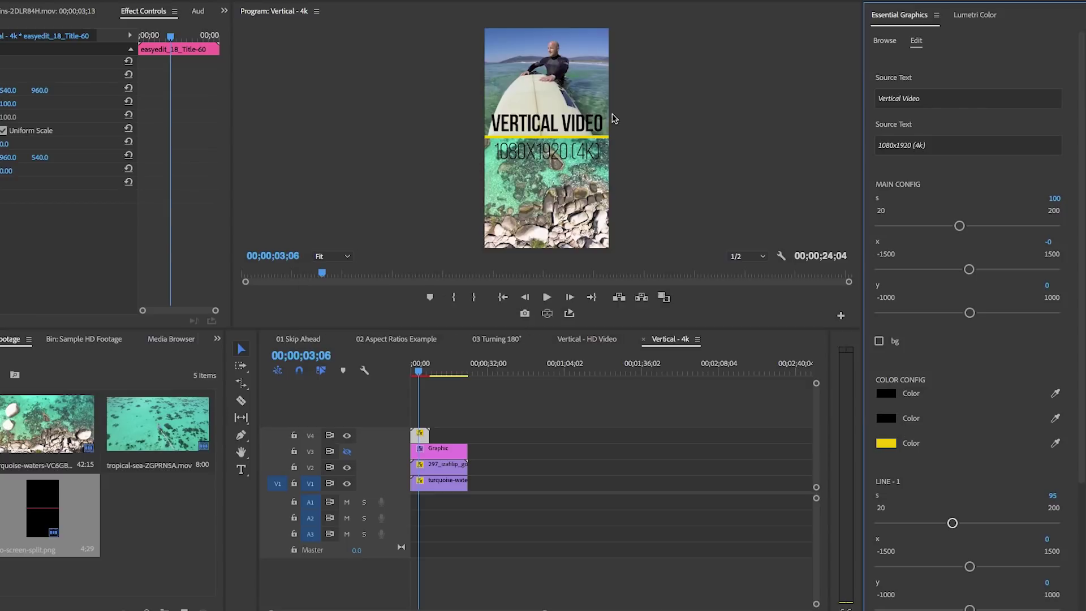
key(Return)
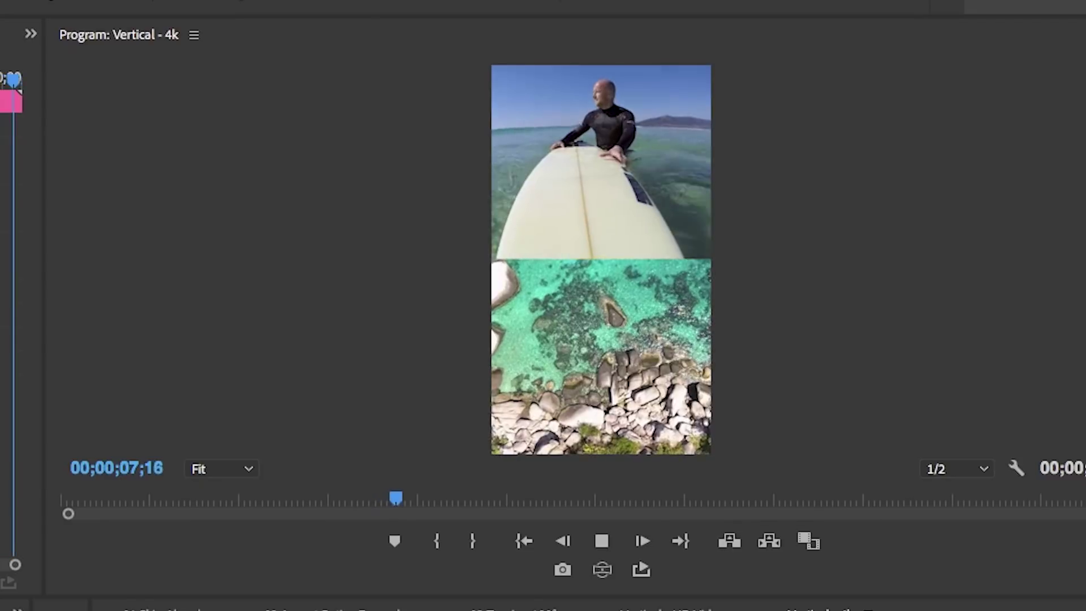
key(space)
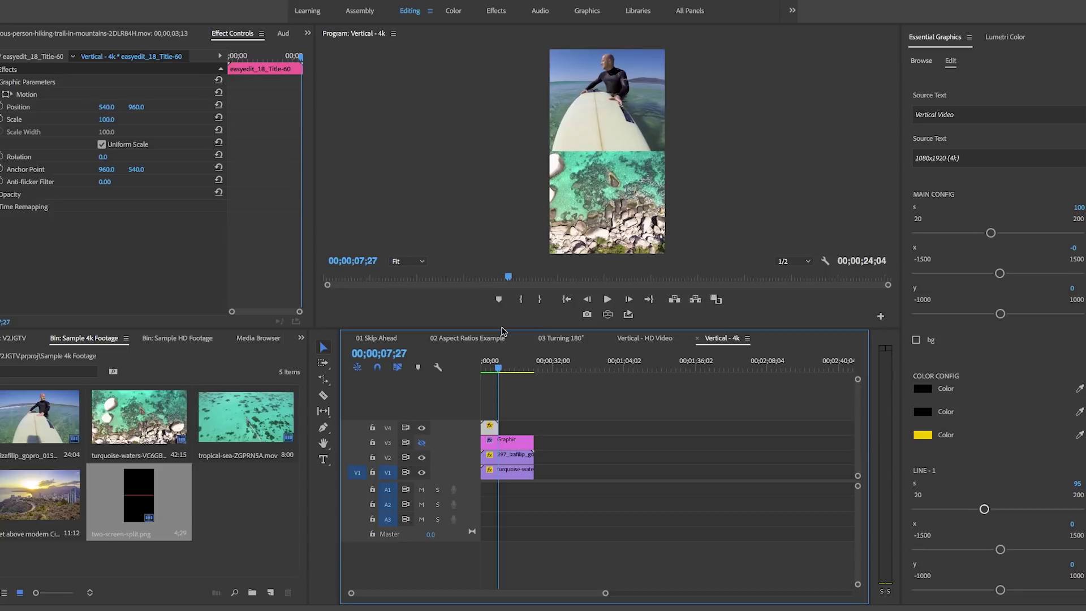
click(530, 367)
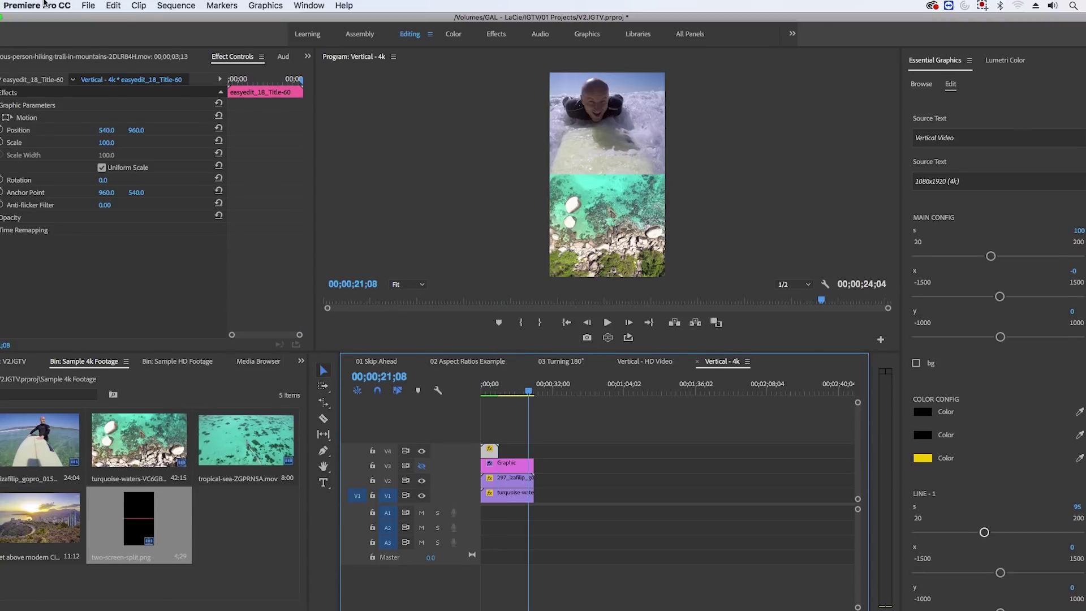
Step: Open File > Export > Media with Format H.264 and the Match Source - High bitrate preset
click(88, 5)
mouse_move(213, 324)
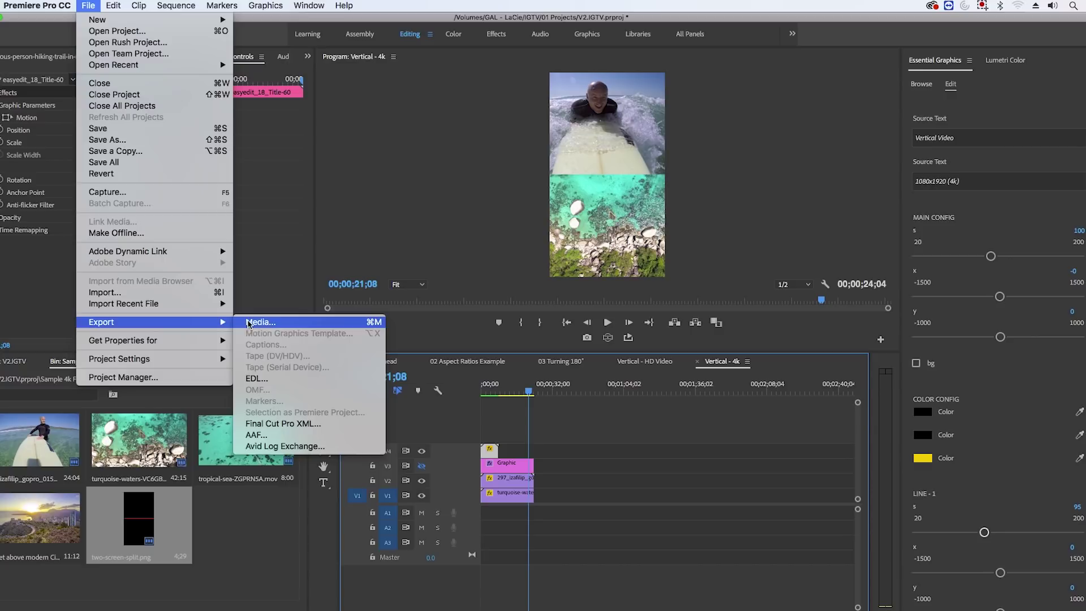
click(263, 322)
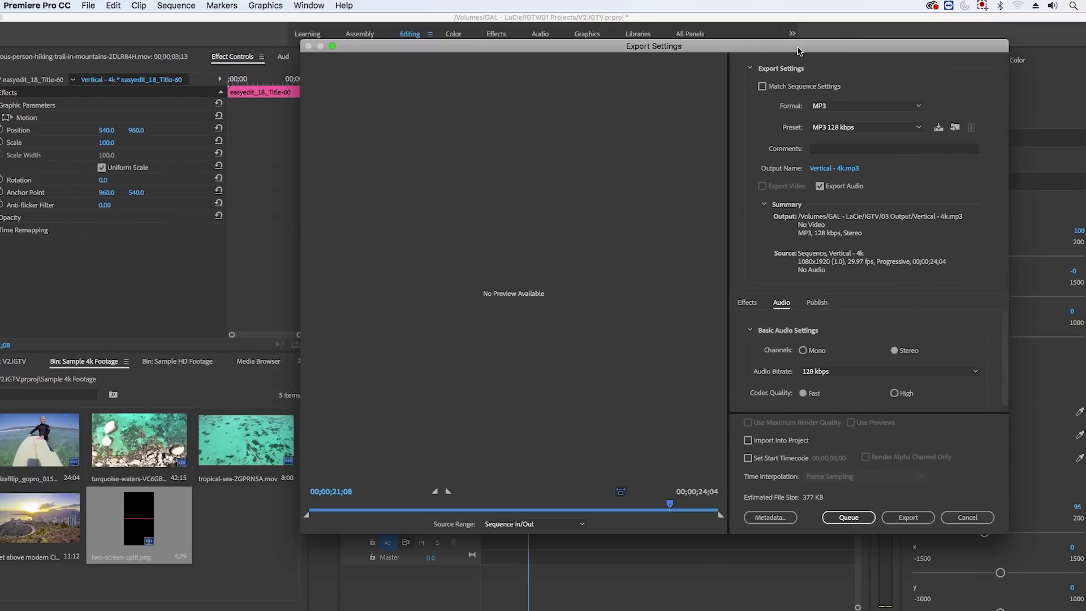
drag(798, 51, 721, 51)
click(779, 107)
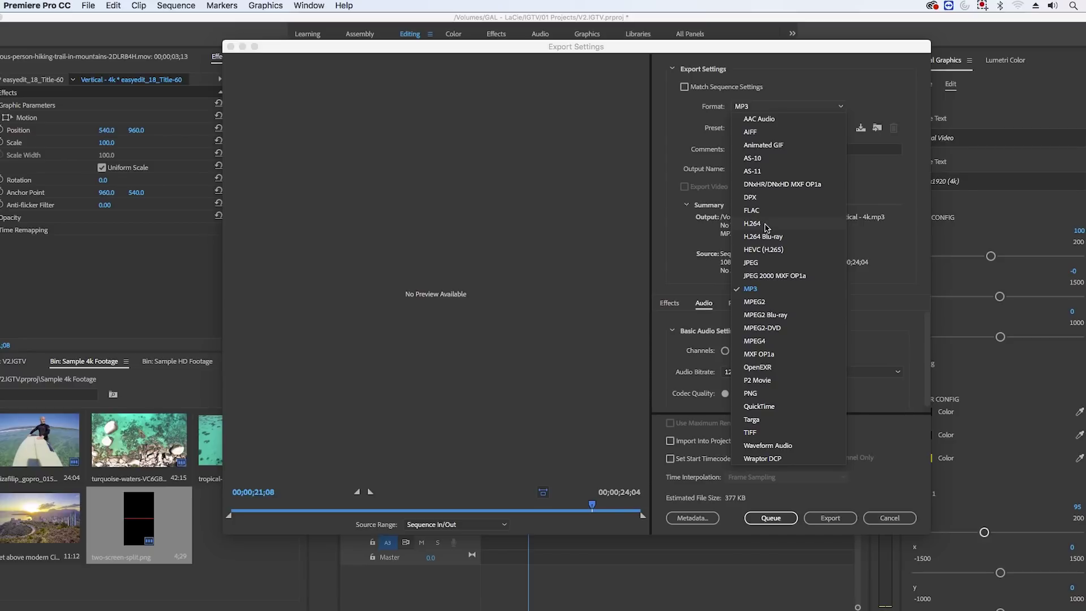
click(765, 224)
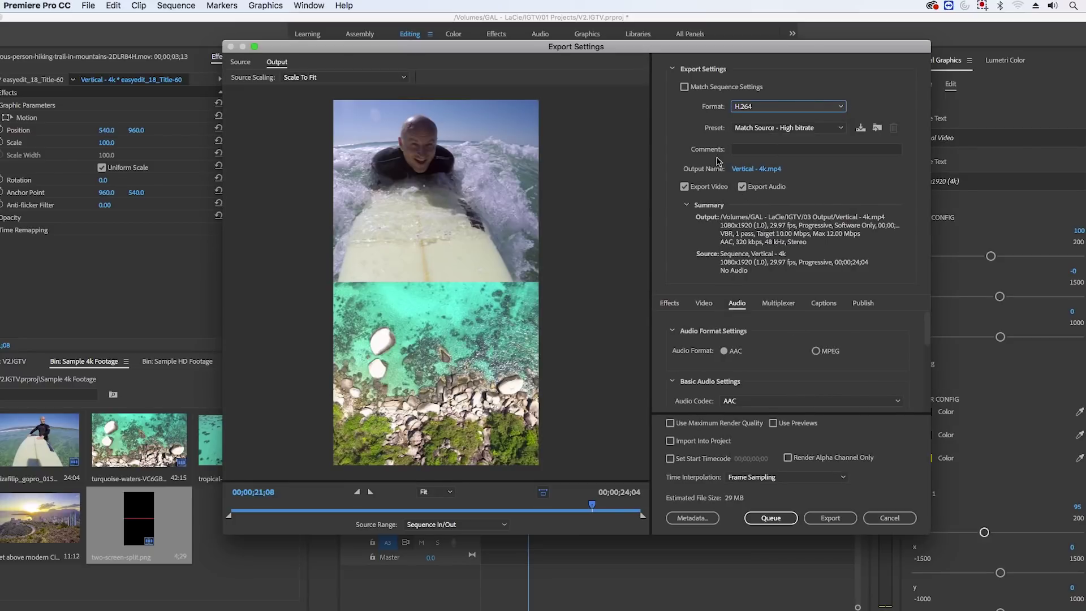
click(825, 129)
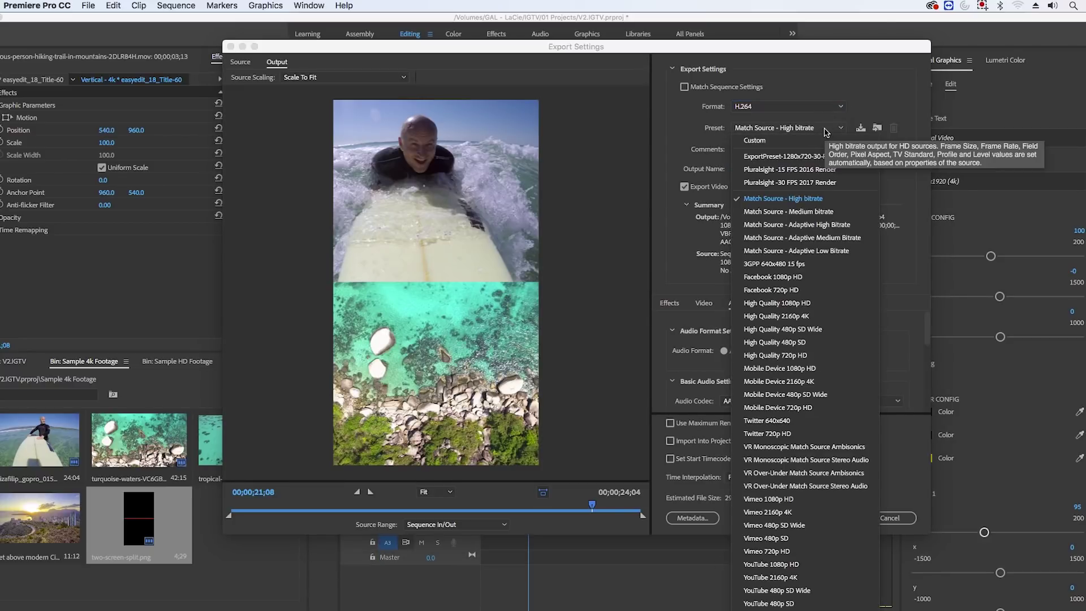
click(821, 204)
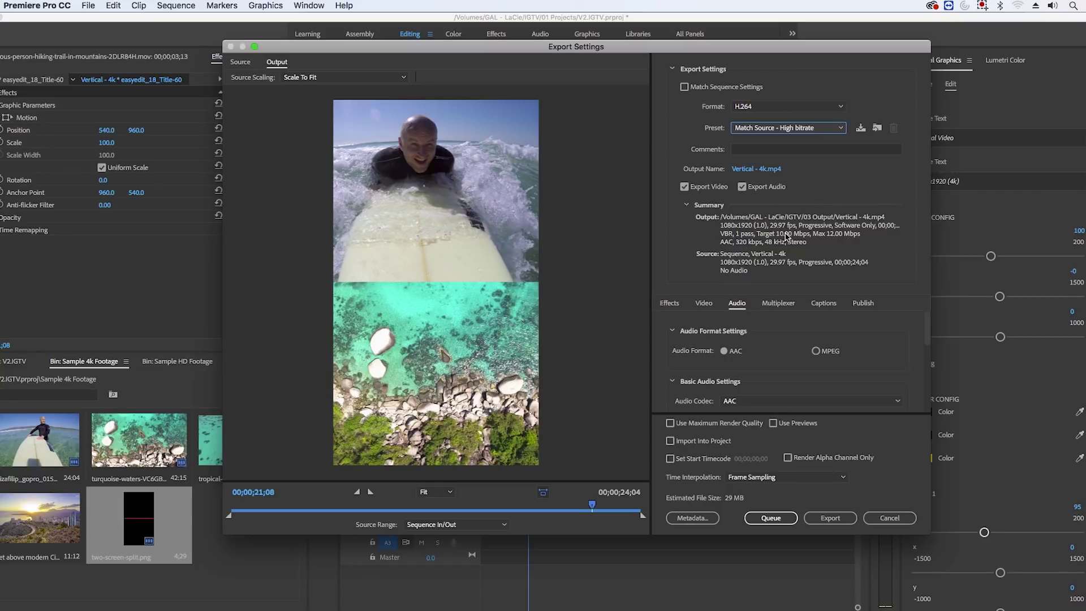
Step: Point the output name at the 03 Output folder to save Vertical - 4k.mp4 there
click(756, 169)
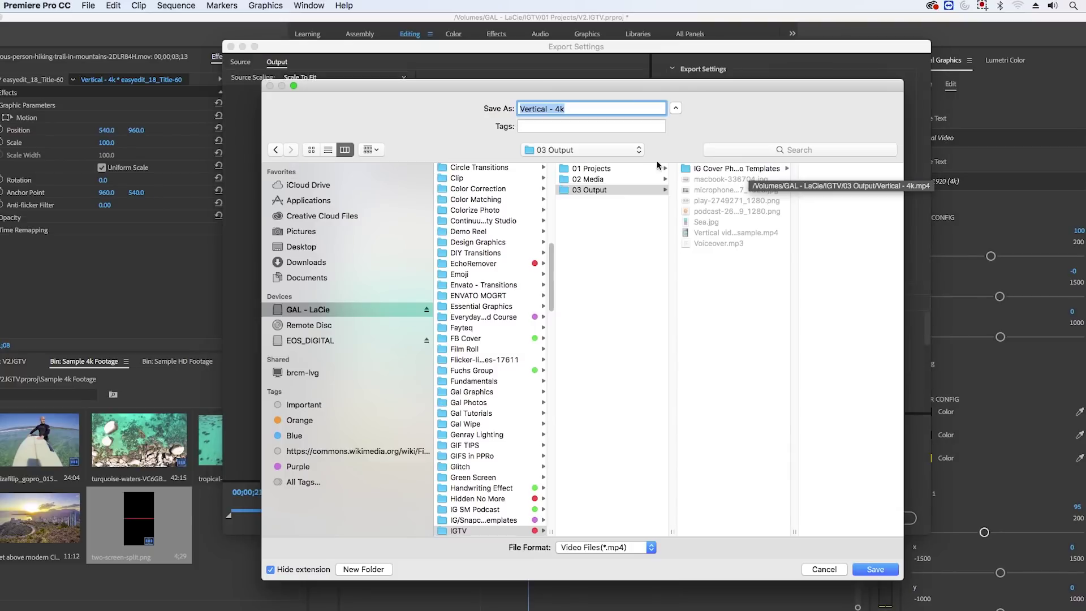
click(588, 189)
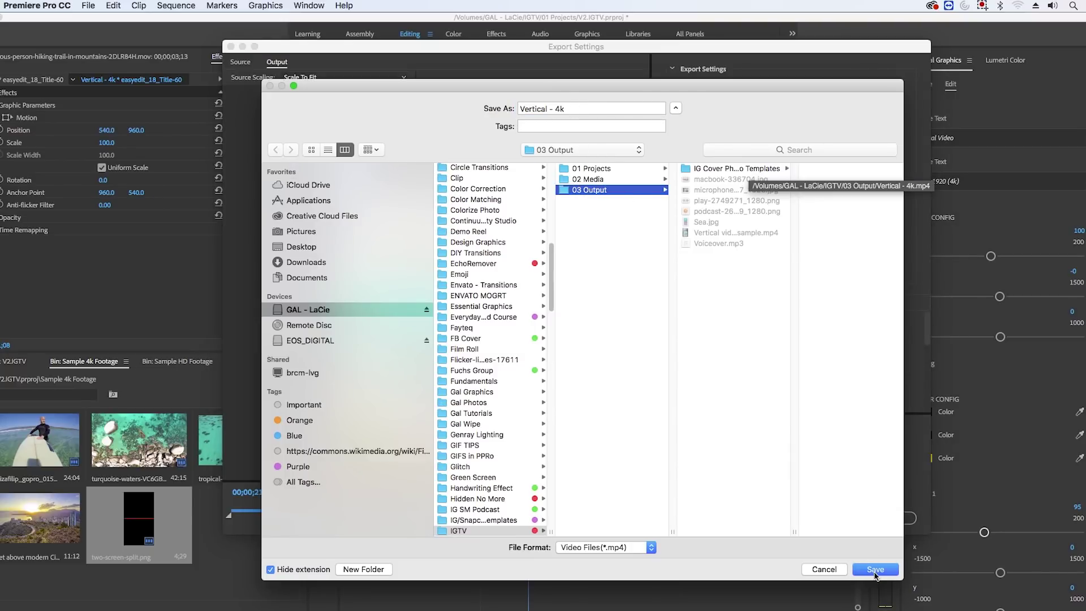
click(875, 570)
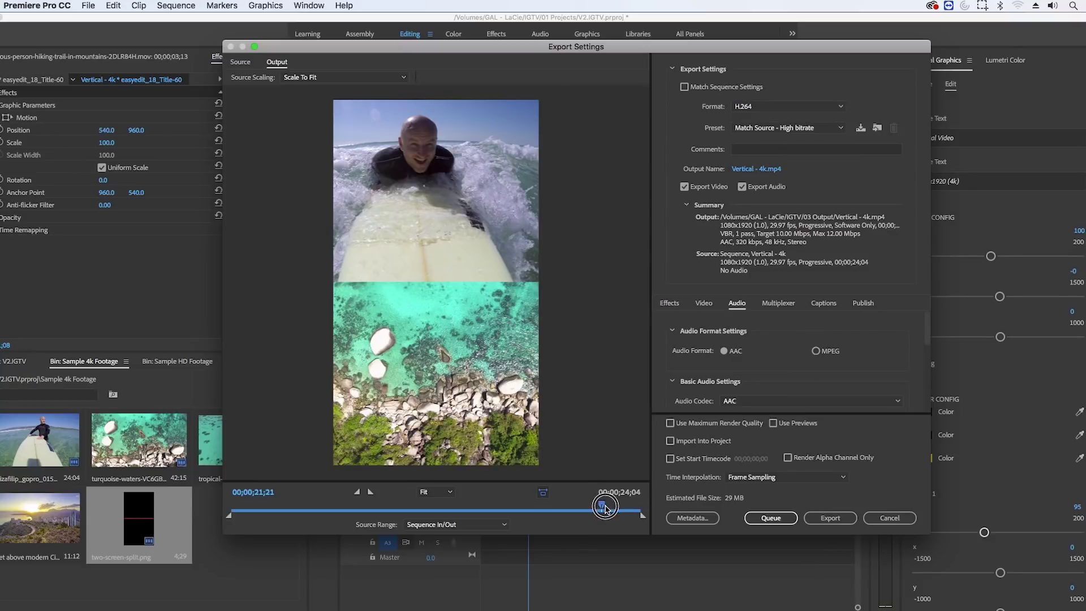
Step: Preview the sequence end and set the Video tab's Target Bitrate to 8 Mbps
drag(410, 455, 505, 463)
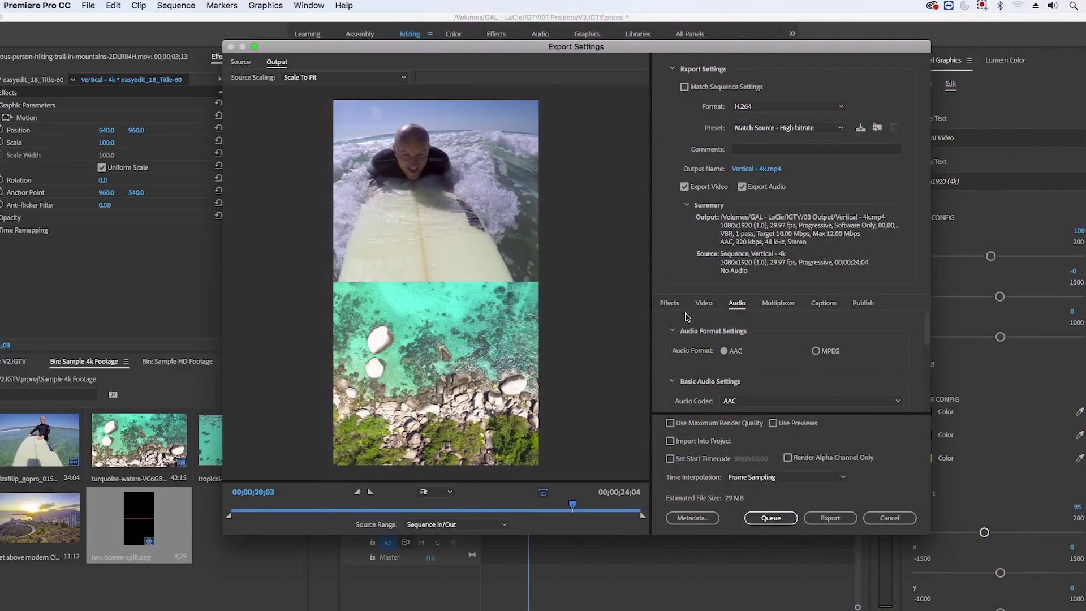
click(701, 304)
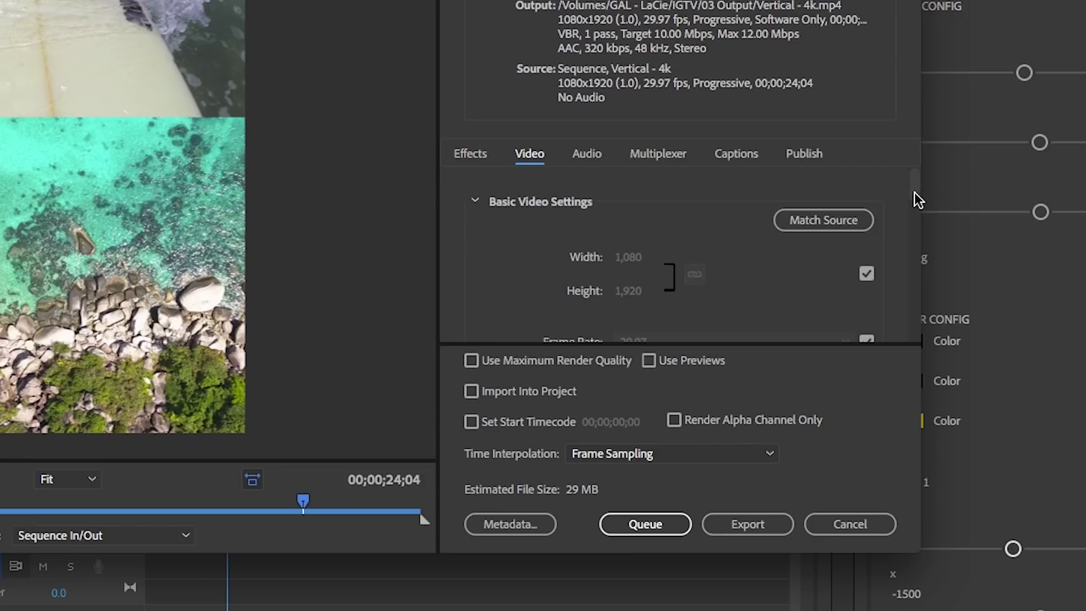
drag(928, 329, 925, 344)
drag(909, 221, 890, 307)
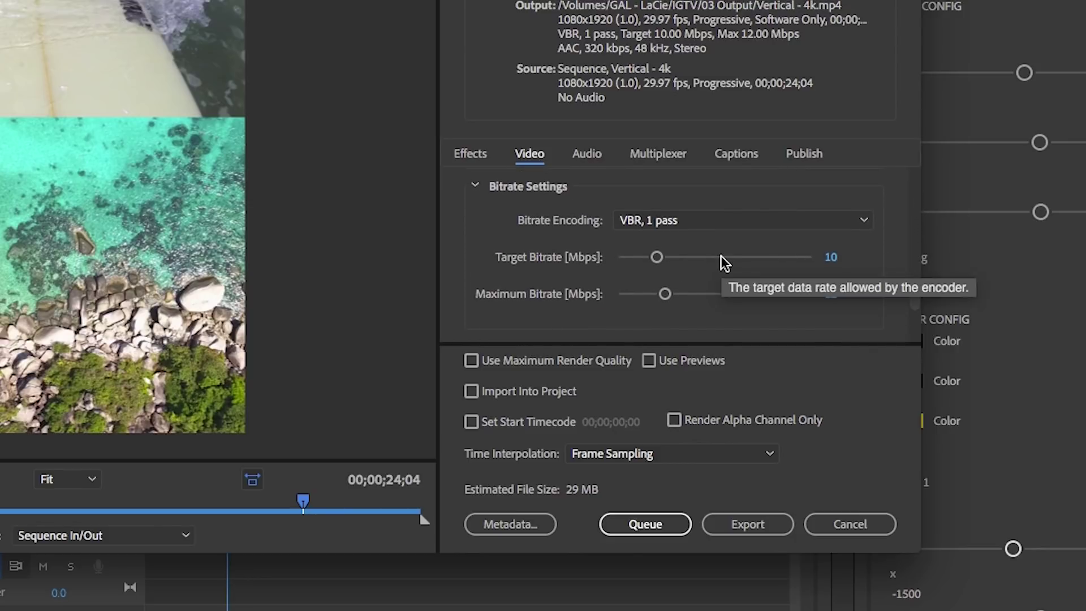
click(833, 263)
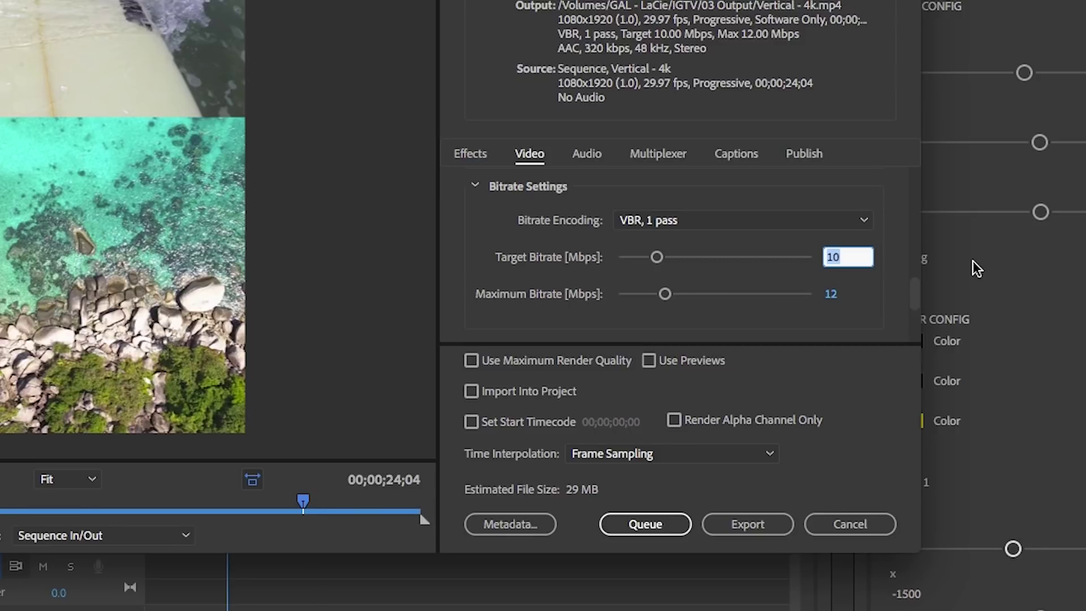
text(8)
click(876, 322)
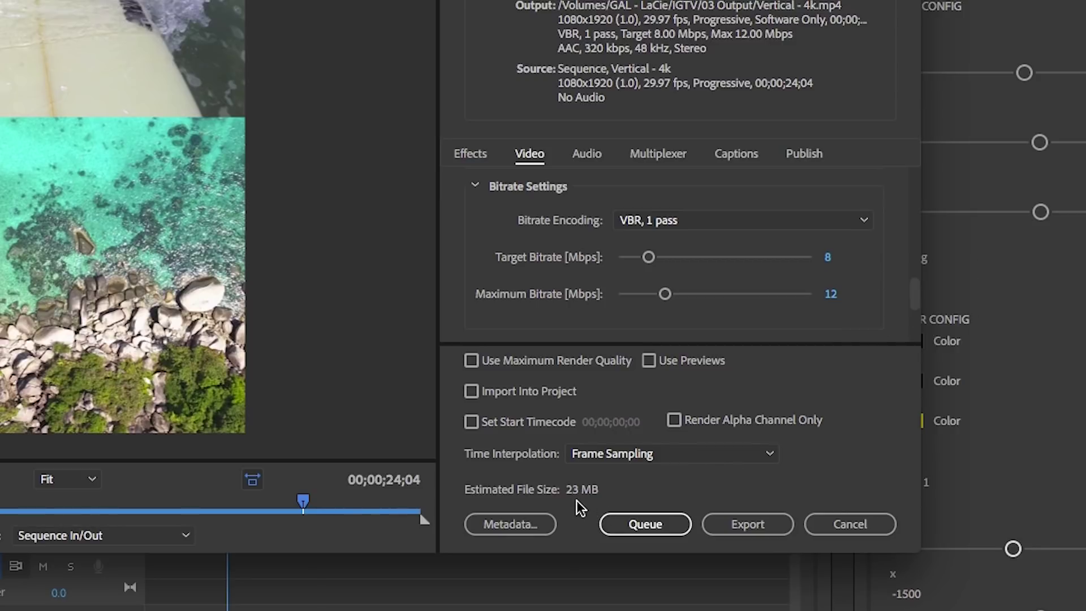
Step: Try a 5 Mbps target bitrate, revert to 8 Mbps, and start the export
click(828, 257)
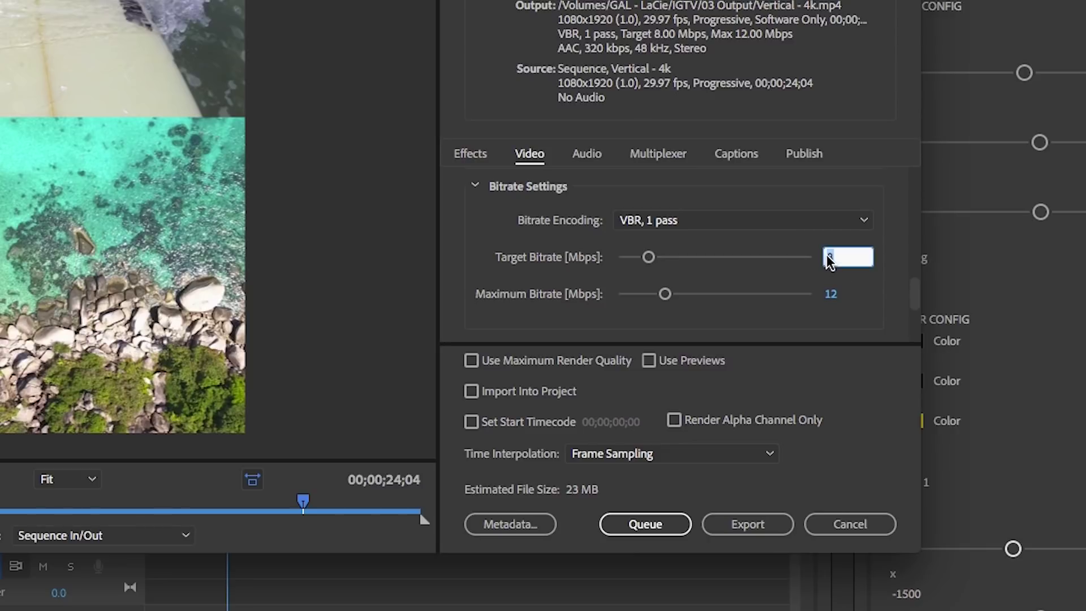
text(5)
key(Return)
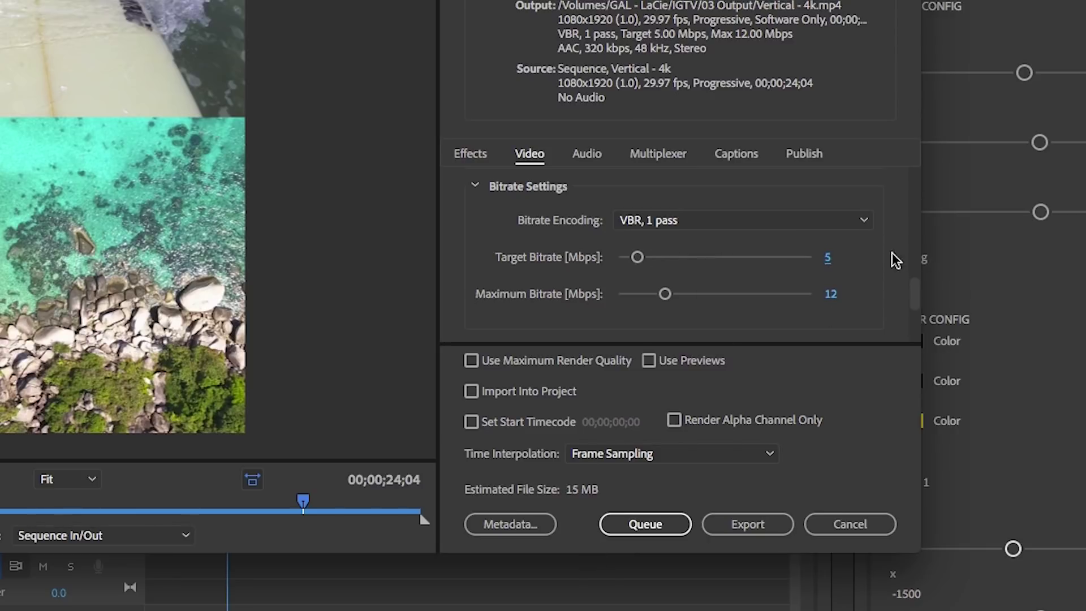
click(827, 258)
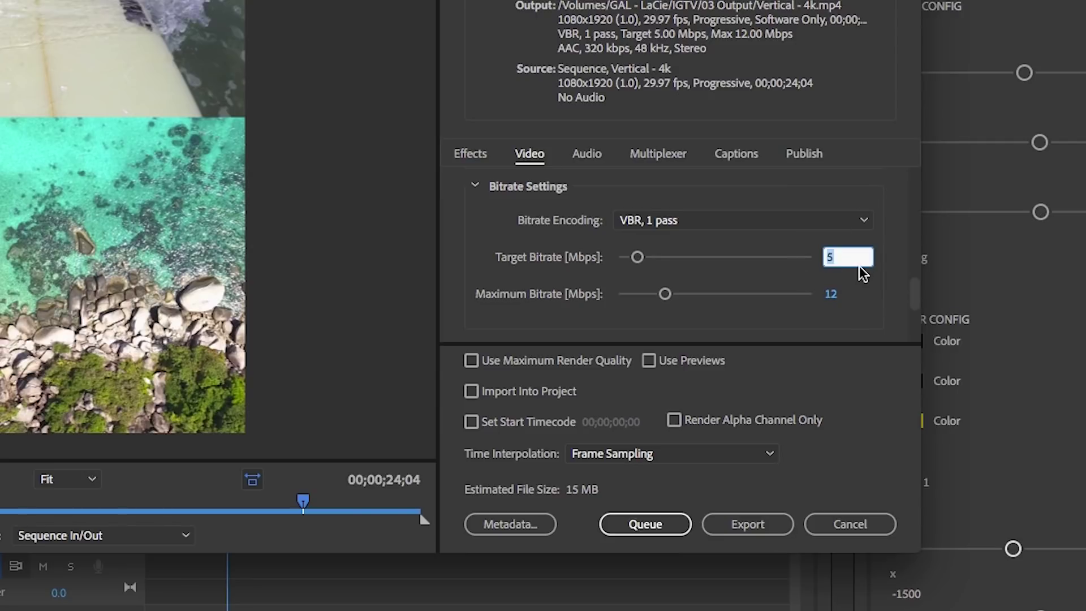
text(8)
key(Return)
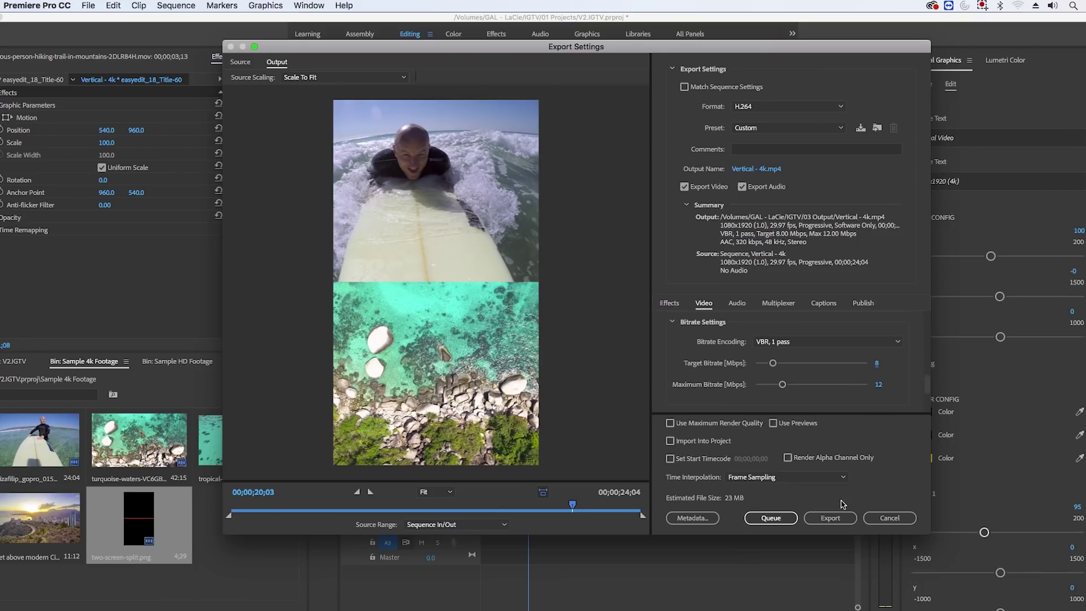
click(832, 517)
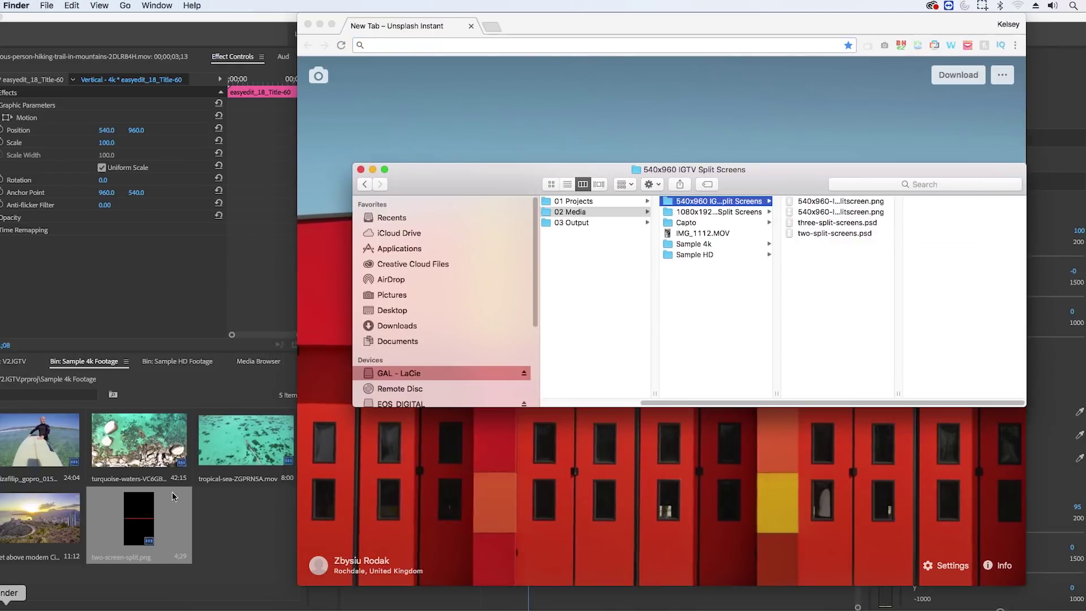
Step: Open 03 Output and AirDrop in two Finder windows and drag Vertical - 4k.mp4 onto the iPhone
click(484, 186)
drag(484, 186, 286, 129)
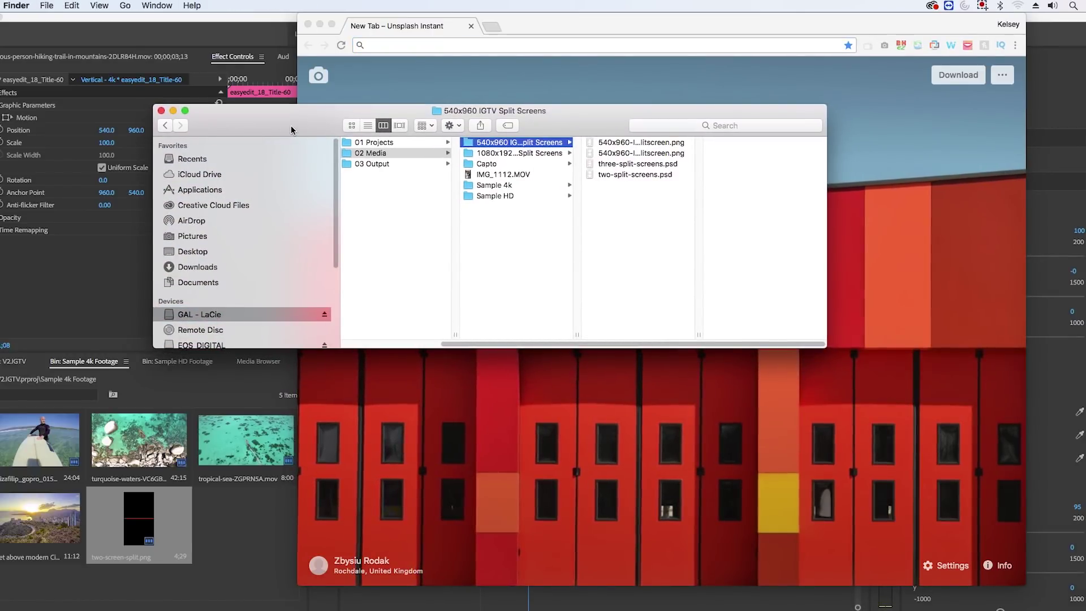
key(super+n)
drag(503, 115, 544, 261)
click(362, 172)
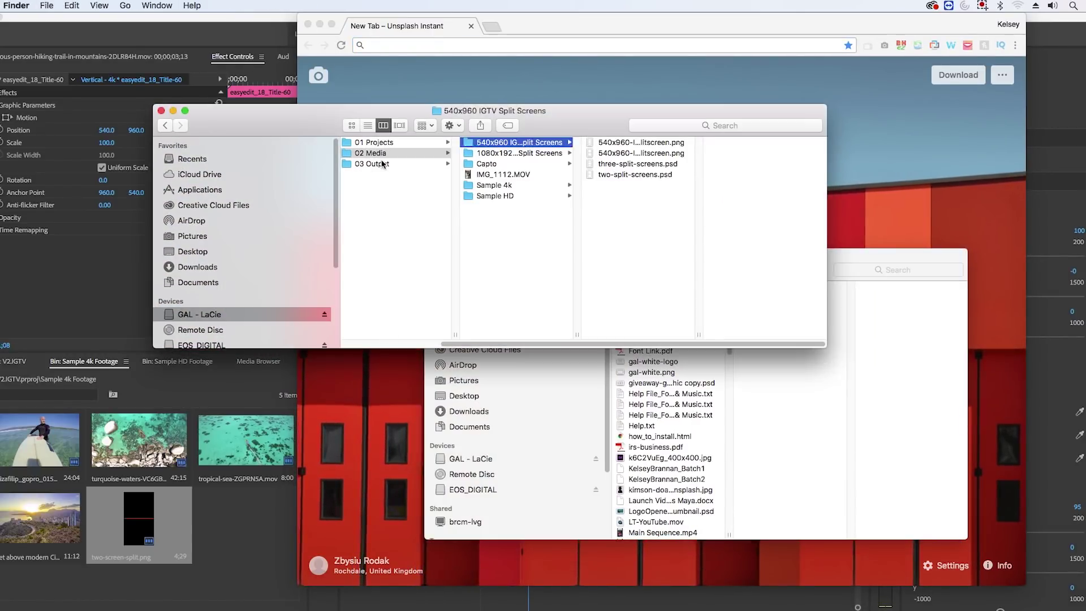
click(373, 163)
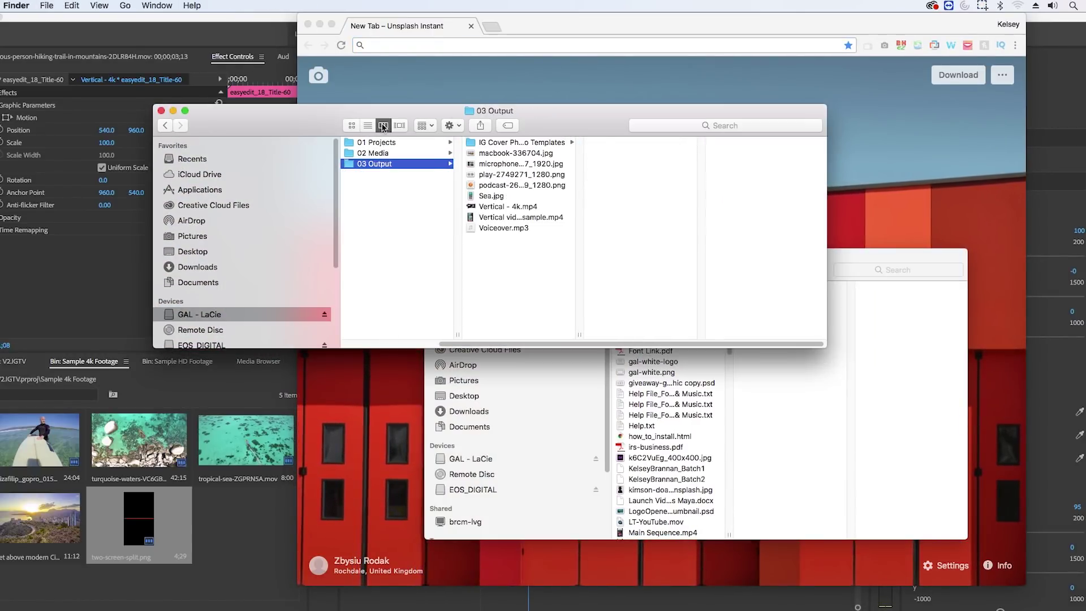
click(500, 207)
click(607, 414)
click(476, 364)
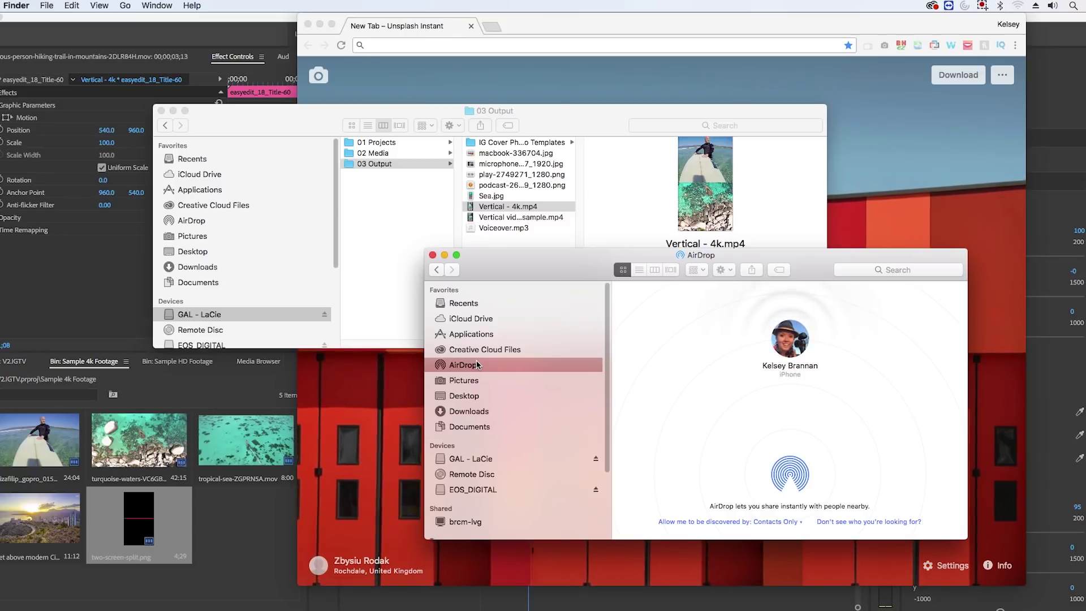
drag(493, 206, 794, 347)
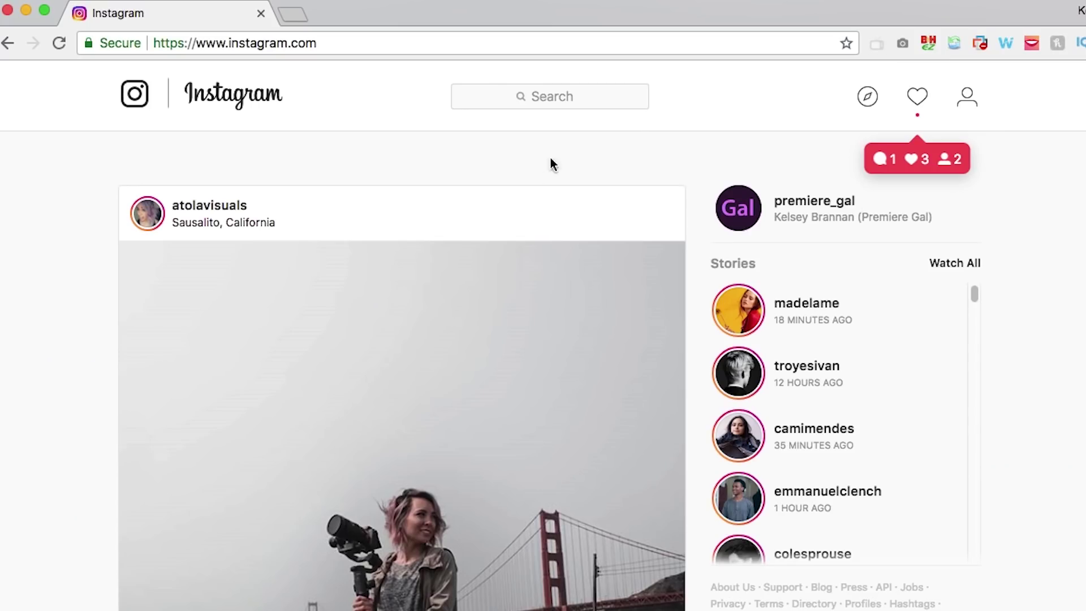
Step: Go to the profile's IGTV tab and start a new IGTV video upload
click(791, 207)
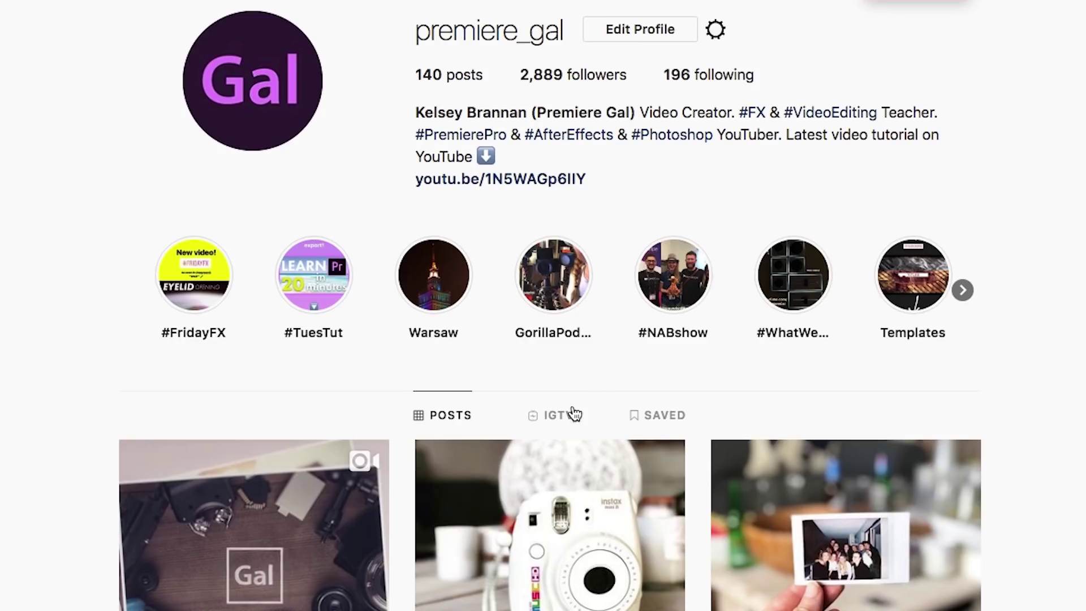
click(568, 421)
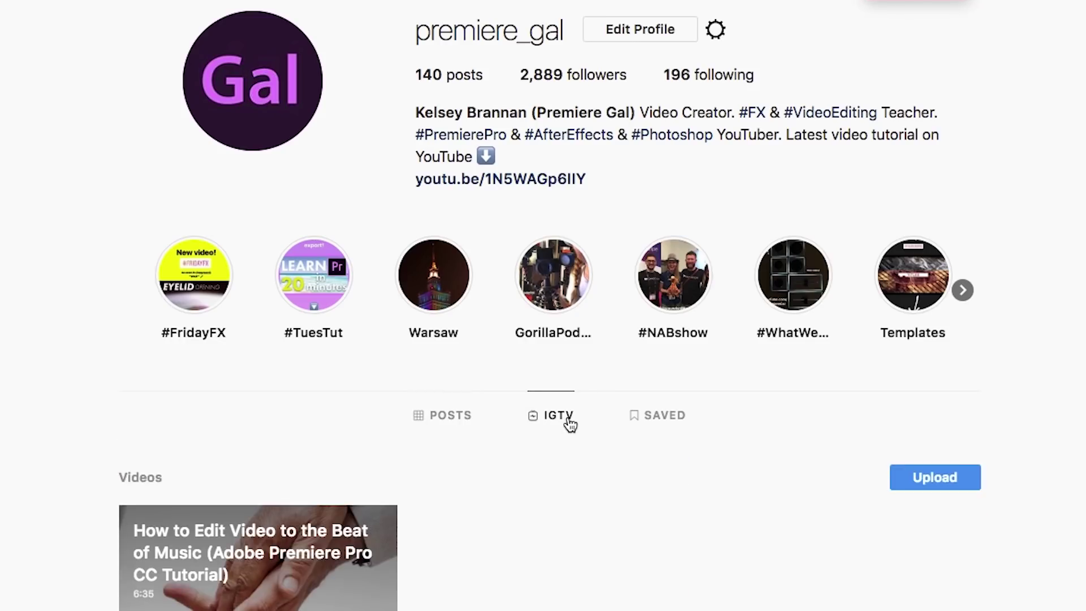
scroll(687, 481, down, 5)
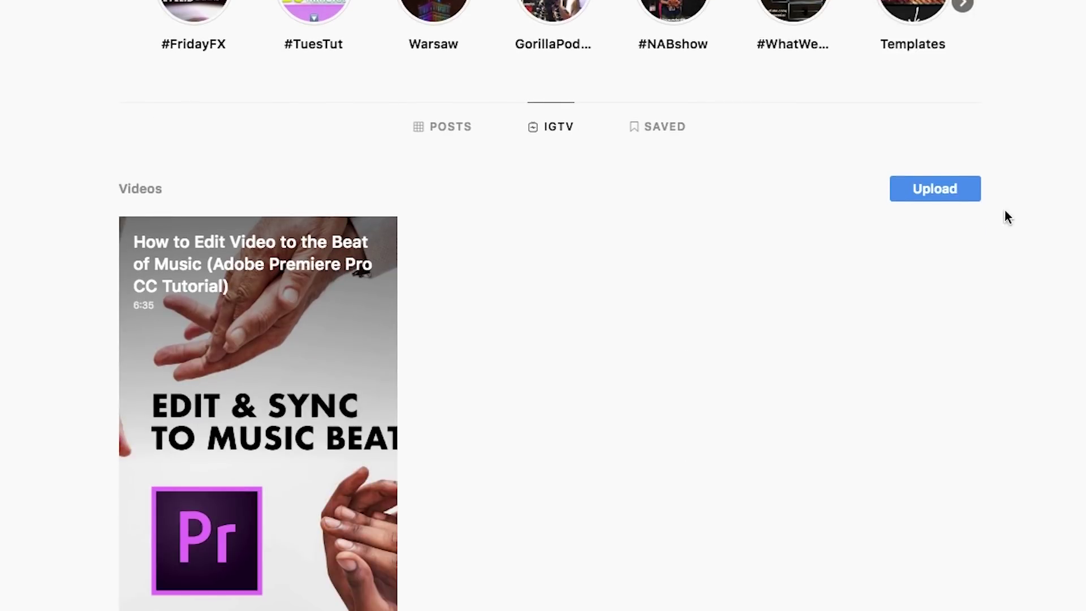
click(950, 194)
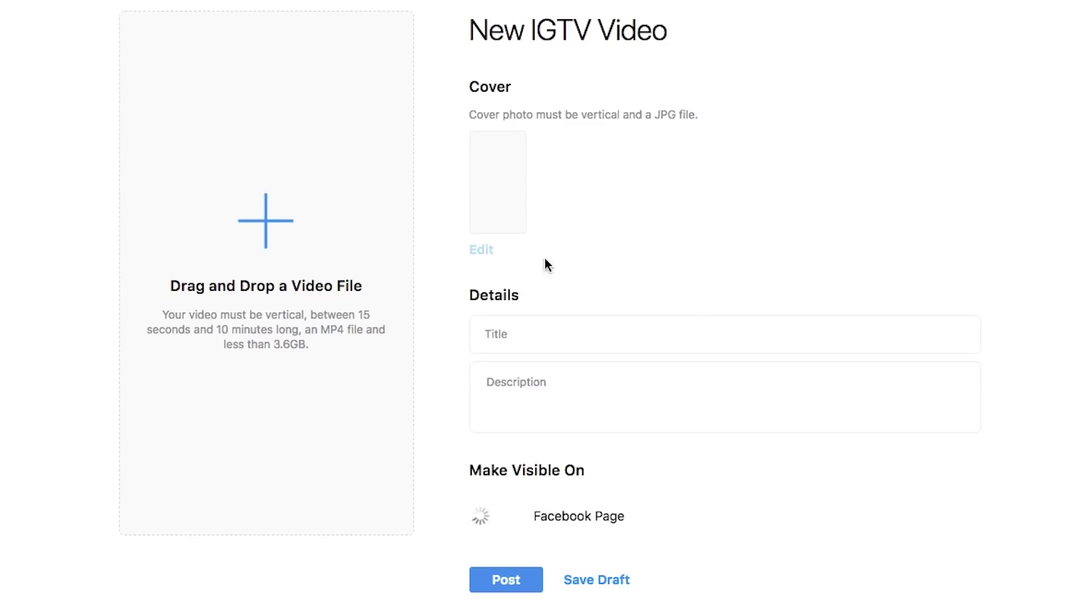
Step: Drag the vertical MP4 from the 03 Output folder into the IGTV upload area
click(277, 240)
click(955, 278)
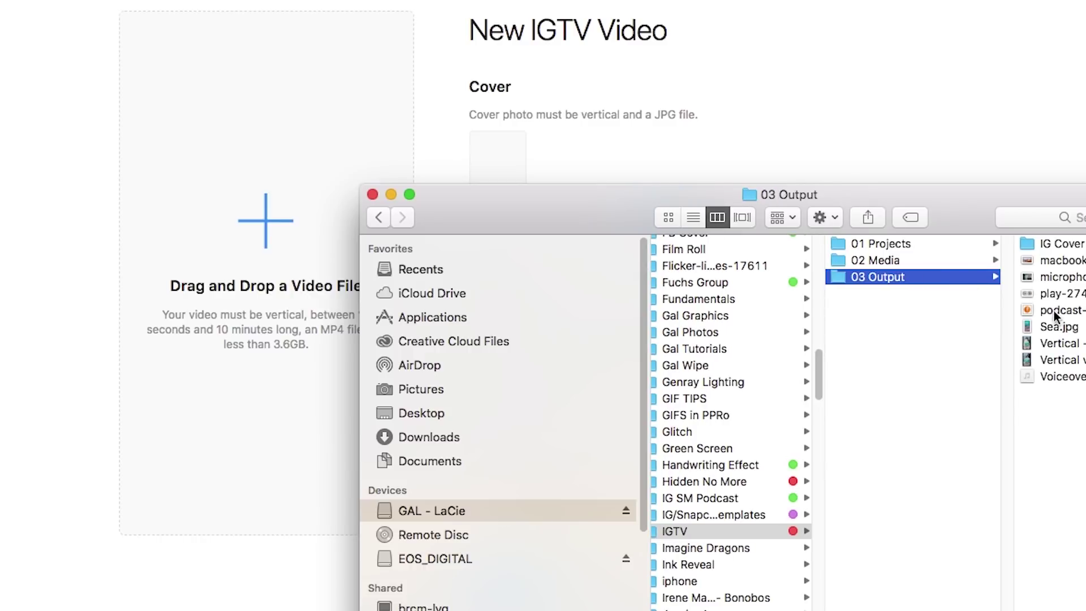
drag(1052, 343, 274, 207)
click(391, 194)
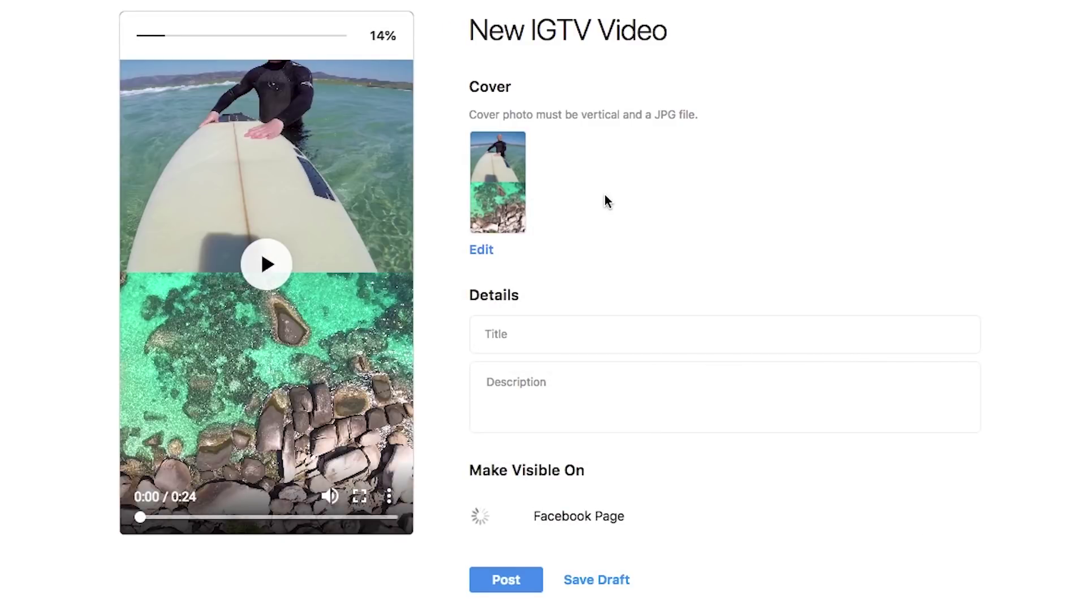
Step: Title the IGTV video 'Vertical 4k Format'
click(513, 337)
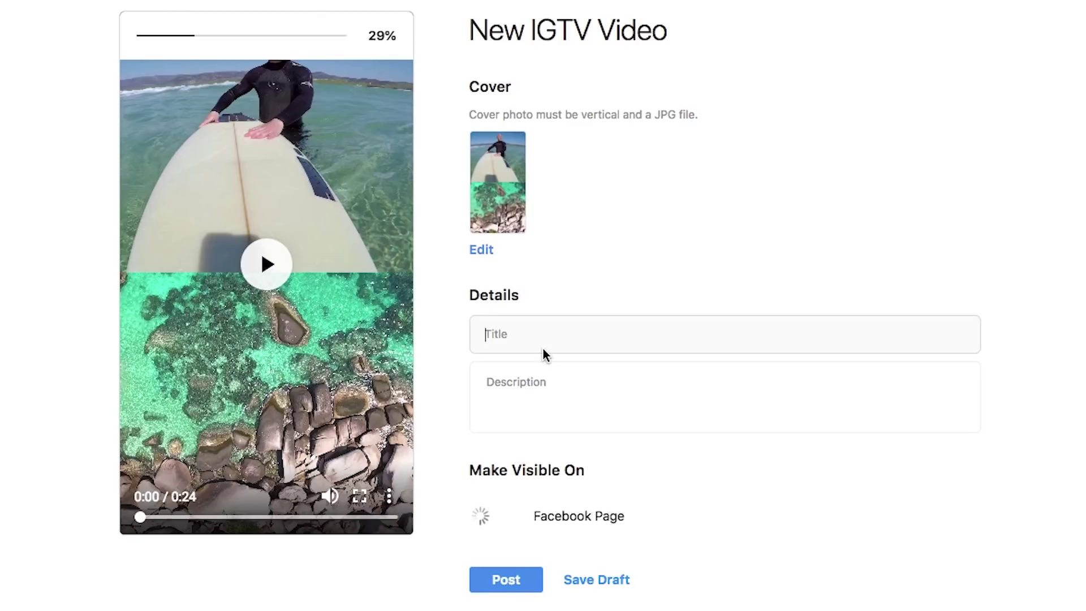
text(Vertic)
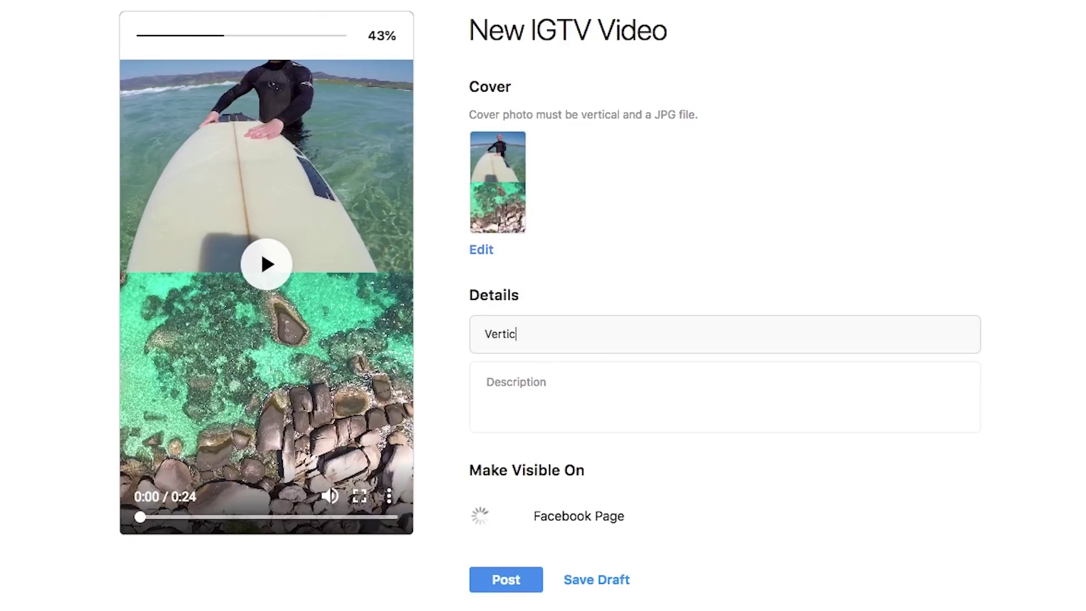
text(al 4k Format)
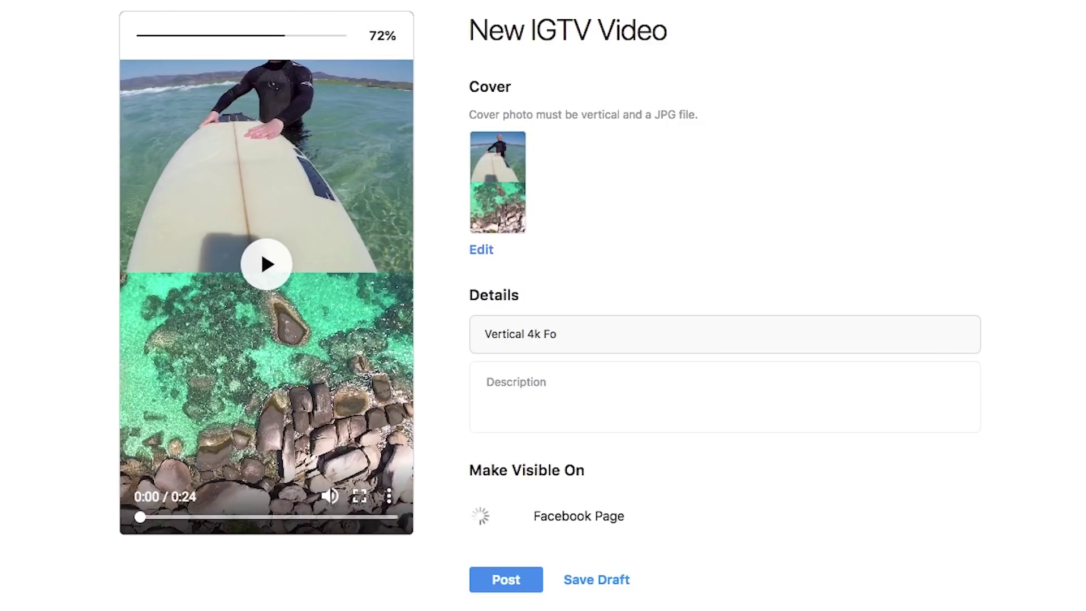
click(555, 392)
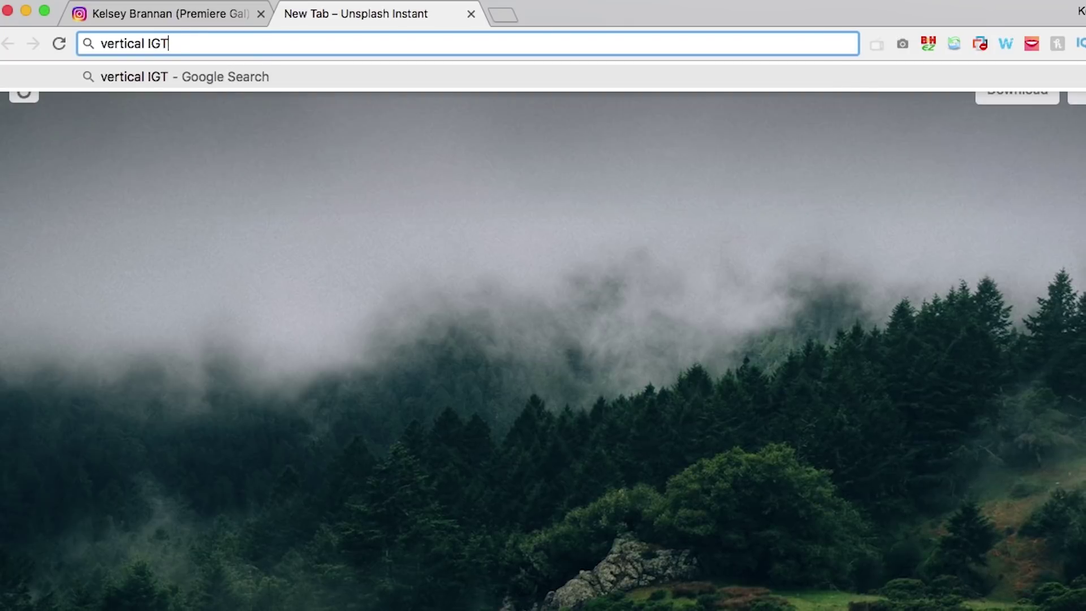
Step: Enter the description 'Learn how to edit vertical instagram videos in Premiere Pro.', inserting 'instagram' afterwards
text(V 4k vi)
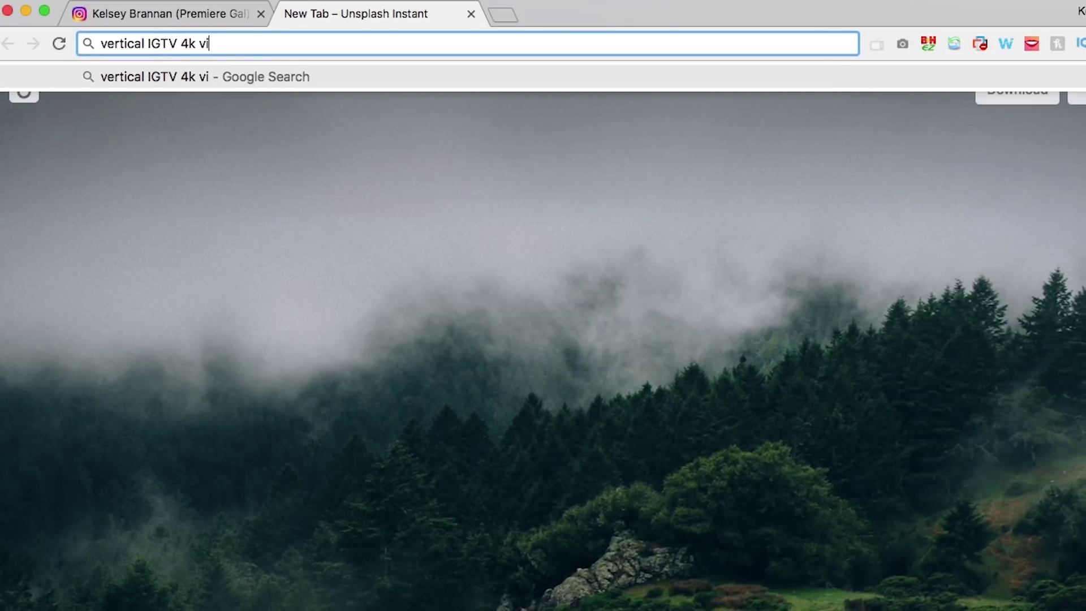
text(deo)
key(Return)
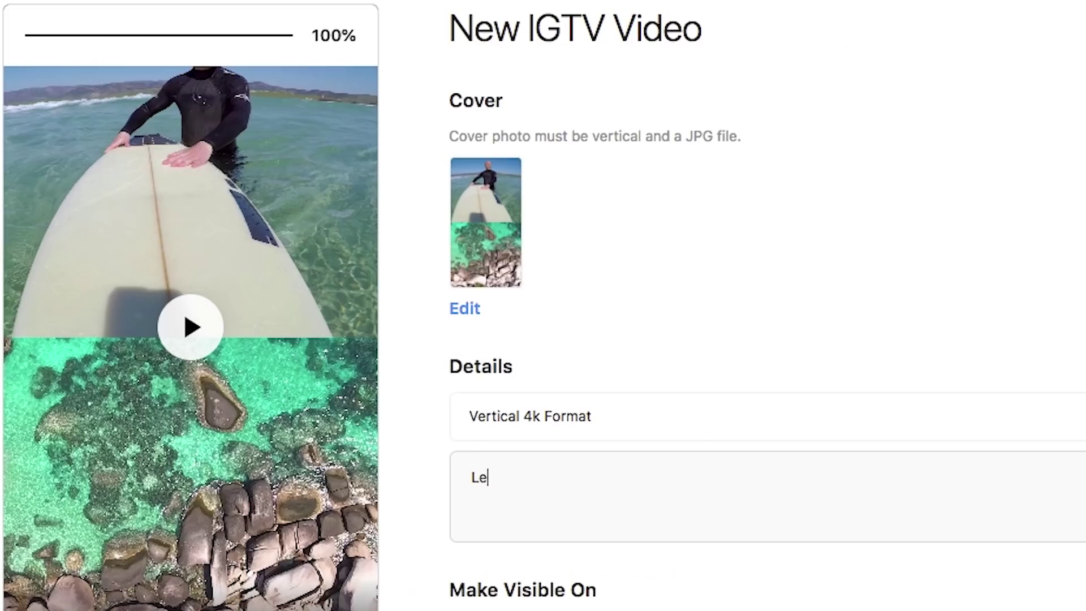
text(arn how to edit vertical videos in Premiere Pro.)
click(646, 478)
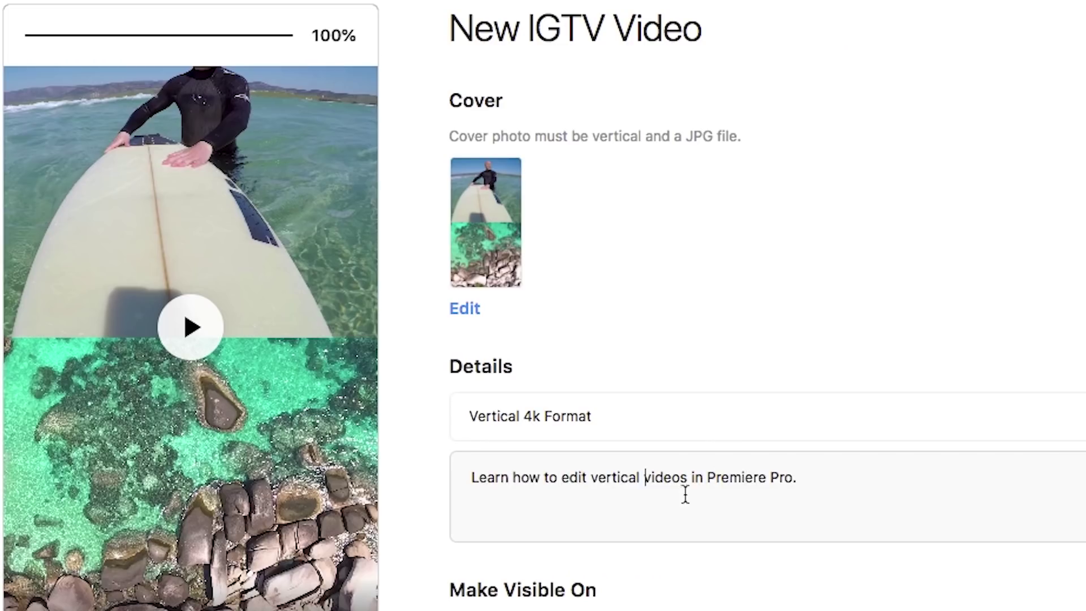
text(instagram)
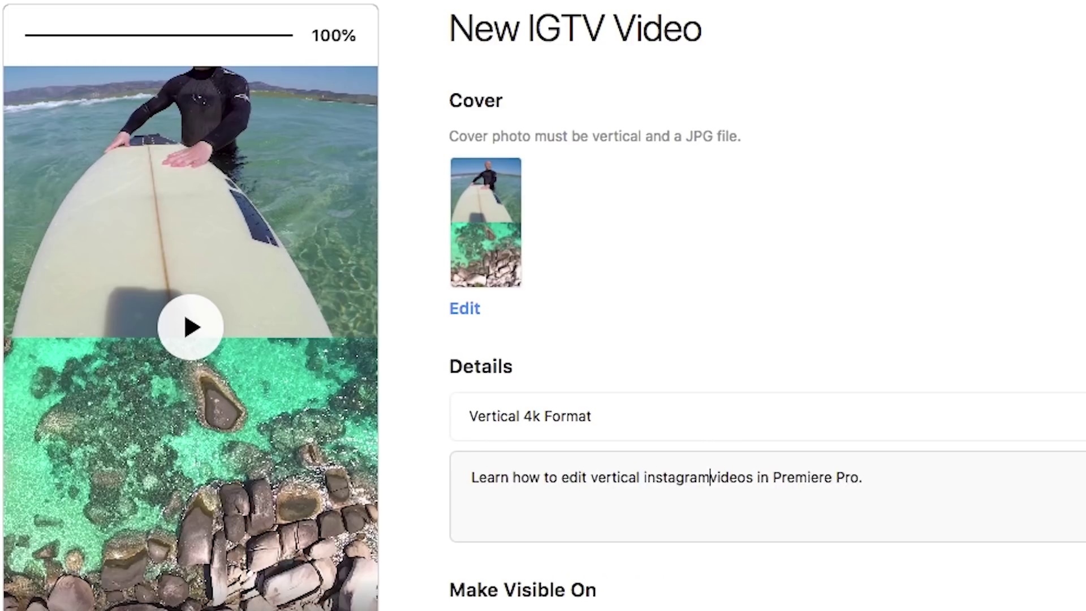
click(674, 323)
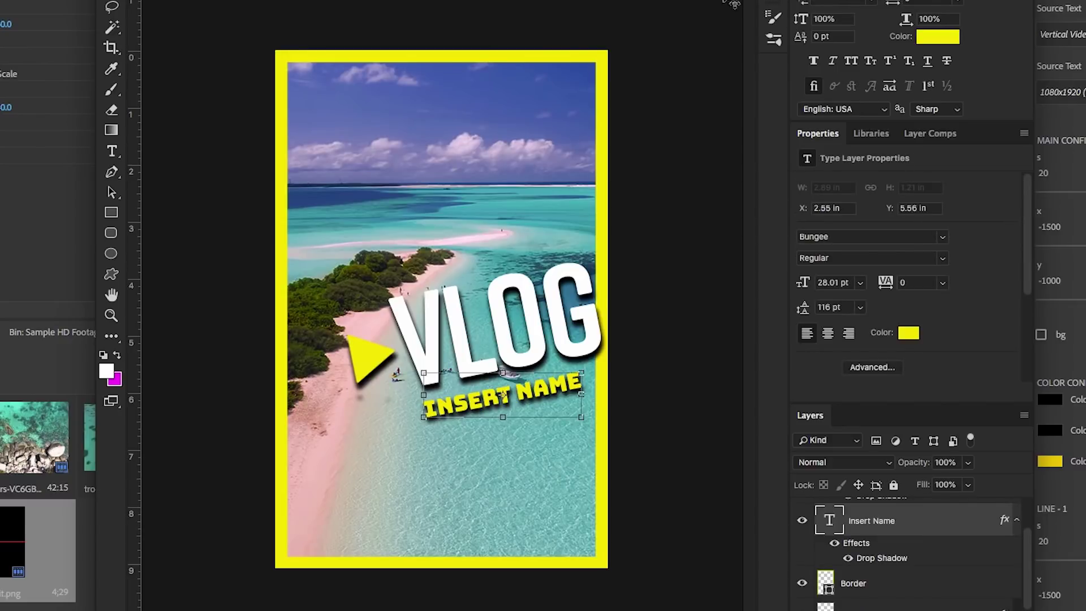
Step: Replace the INSERT NAME subtitle with 'ON THE BEACH'
click(468, 409)
click(111, 151)
click(502, 403)
key(ctrl+a)
text(ON THE BEACH)
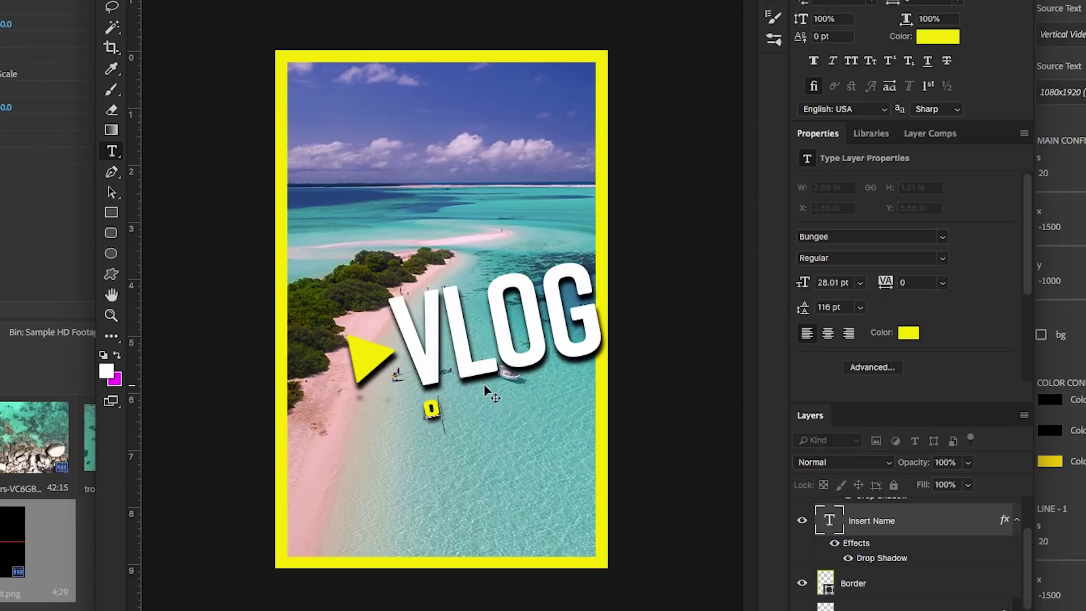
Step: Make the Border layer's stroke colour magenta
click(856, 583)
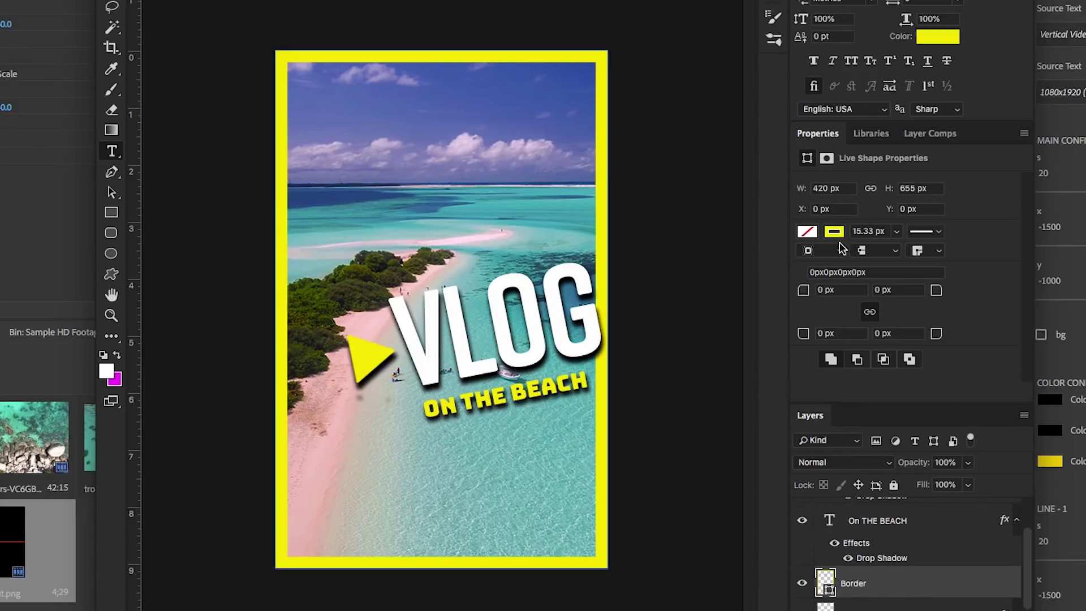
click(834, 231)
click(882, 333)
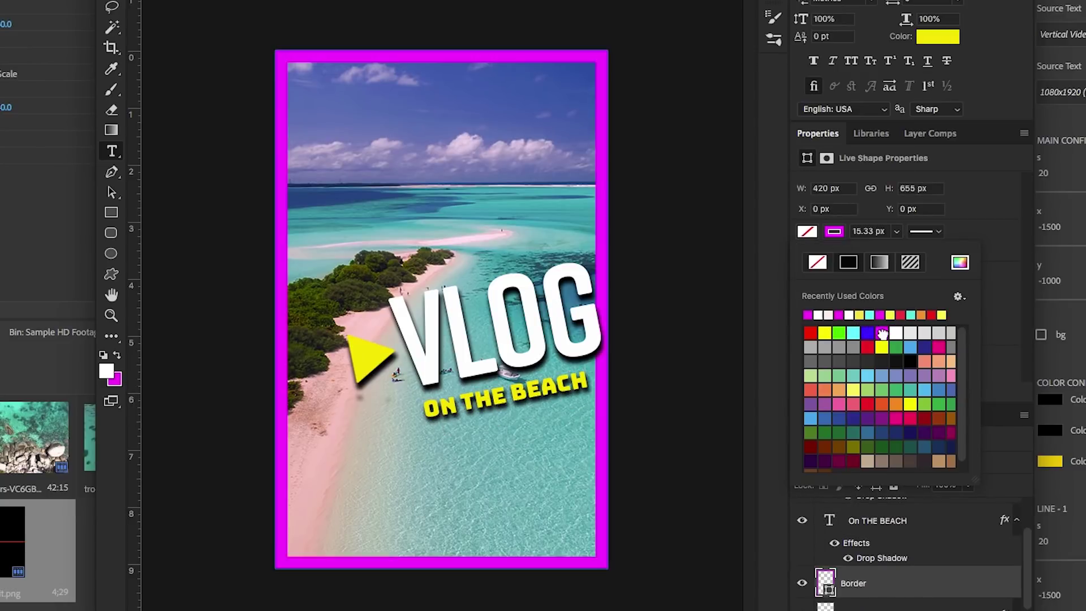
scroll(881, 581, up, 2)
scroll(861, 528, down, 3)
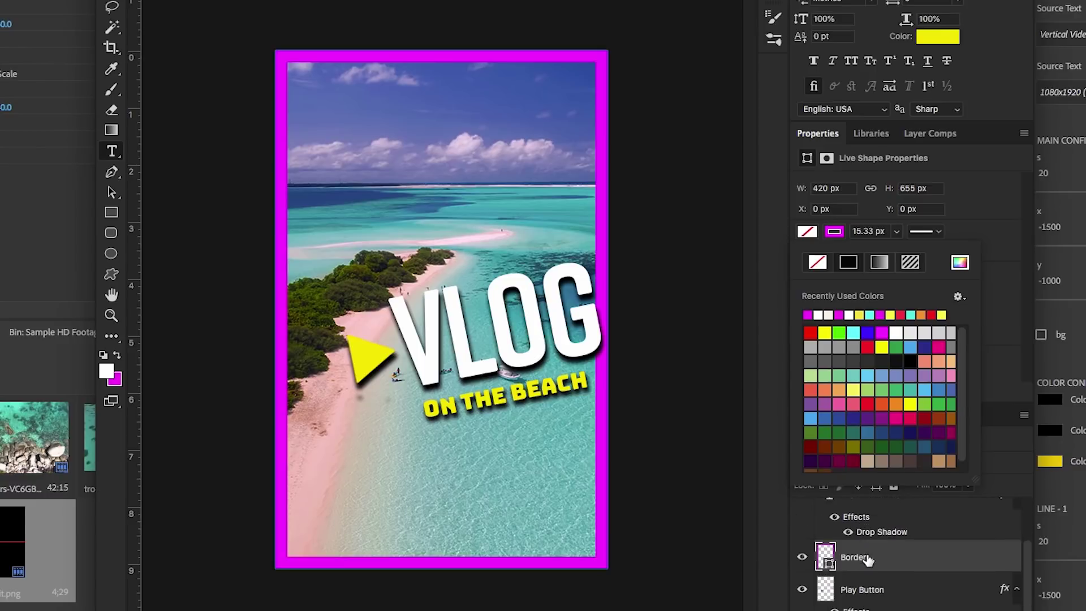
Step: Give the Play Button layer a magenta Color Overlay sampled from the border
click(865, 551)
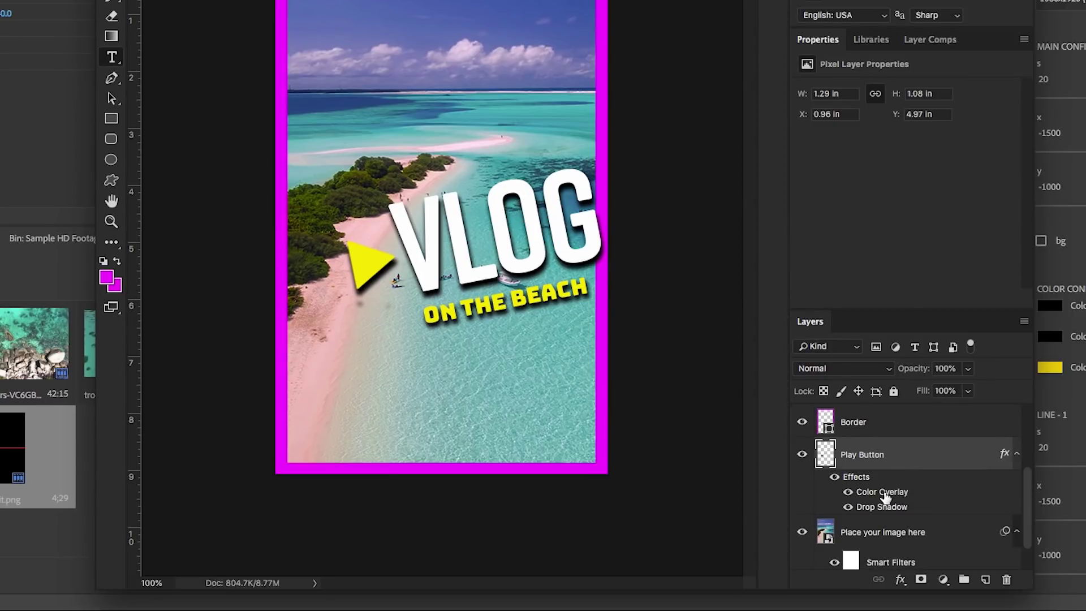
double_click(884, 492)
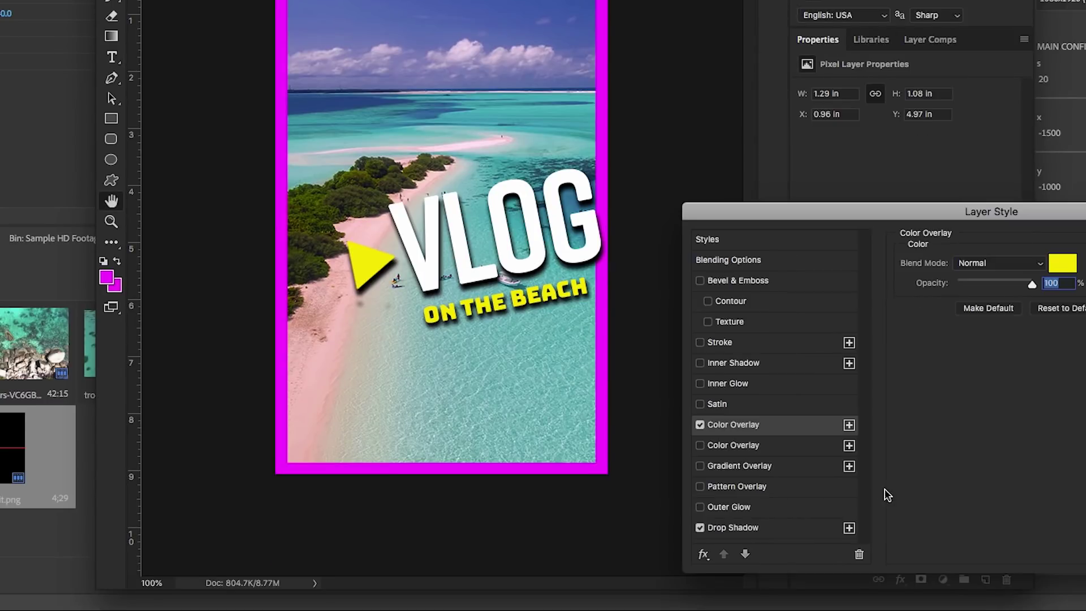
click(1063, 263)
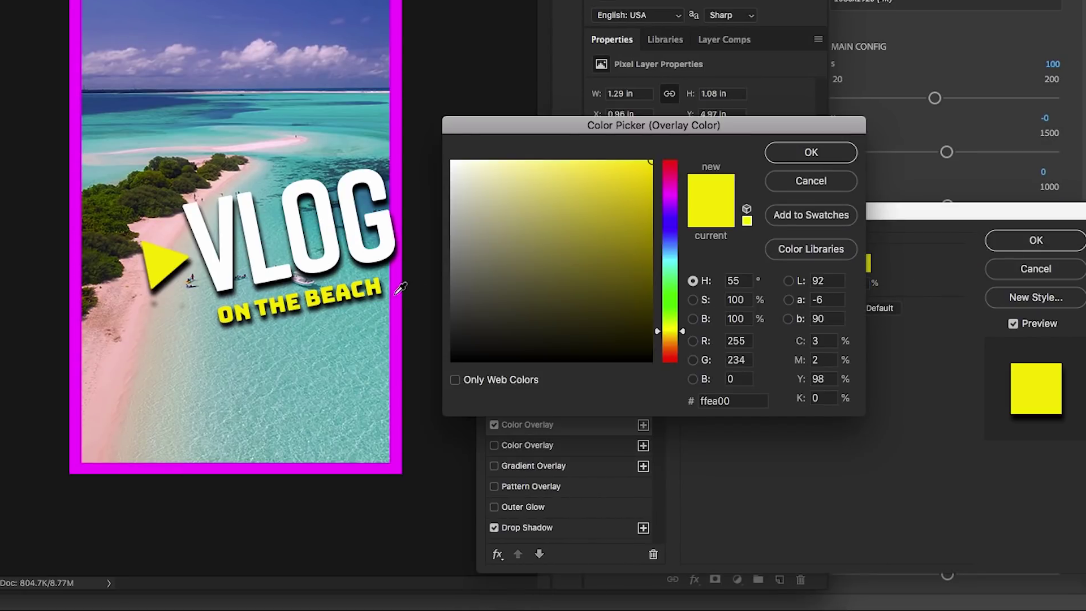
click(400, 289)
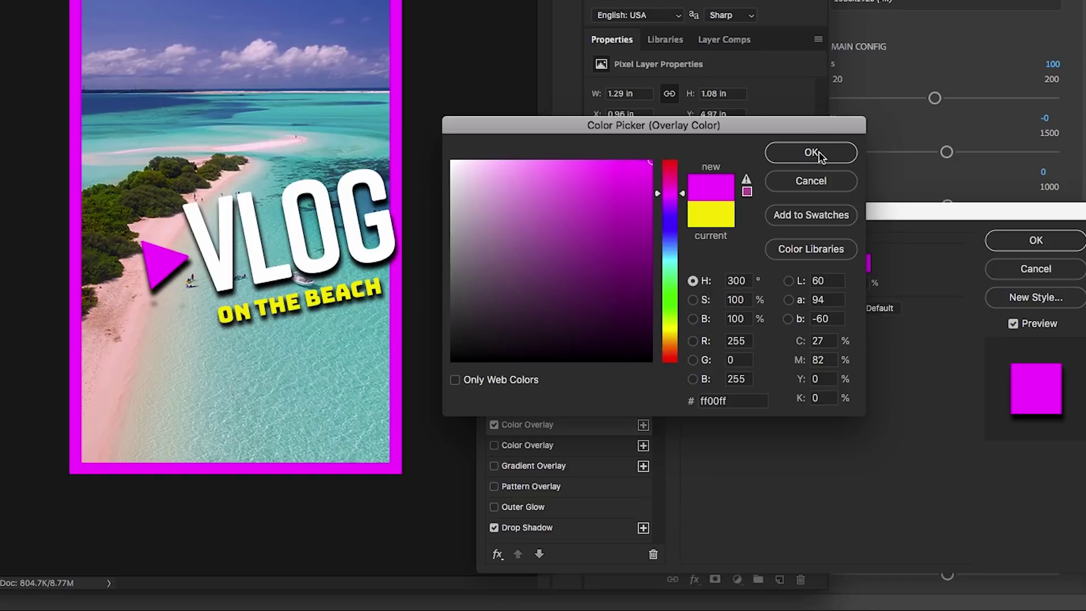
click(811, 152)
click(1036, 240)
scroll(697, 470, down, 1)
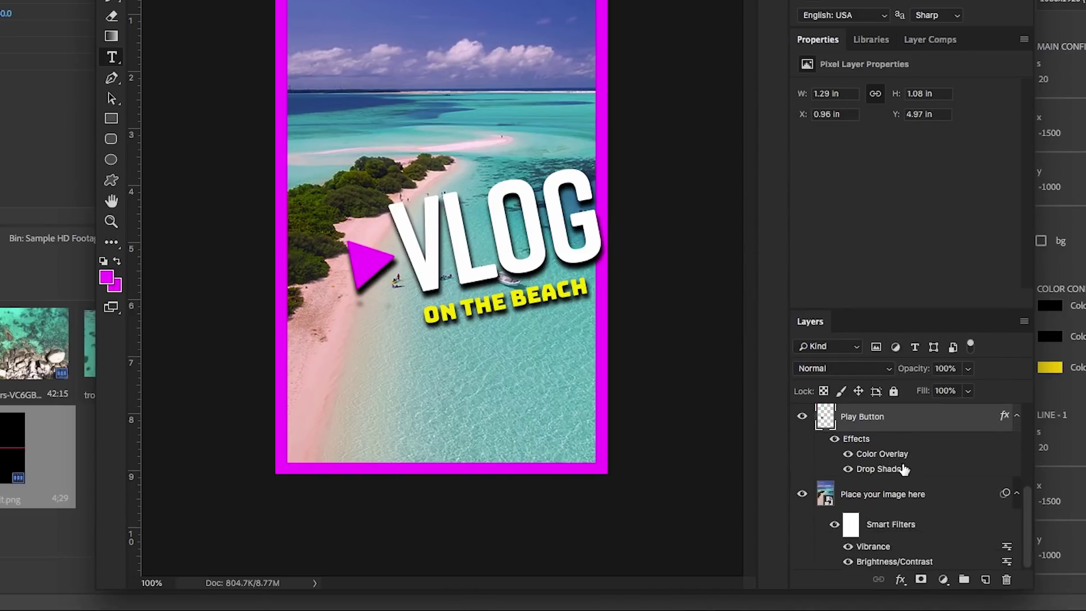
scroll(900, 475, up, 2)
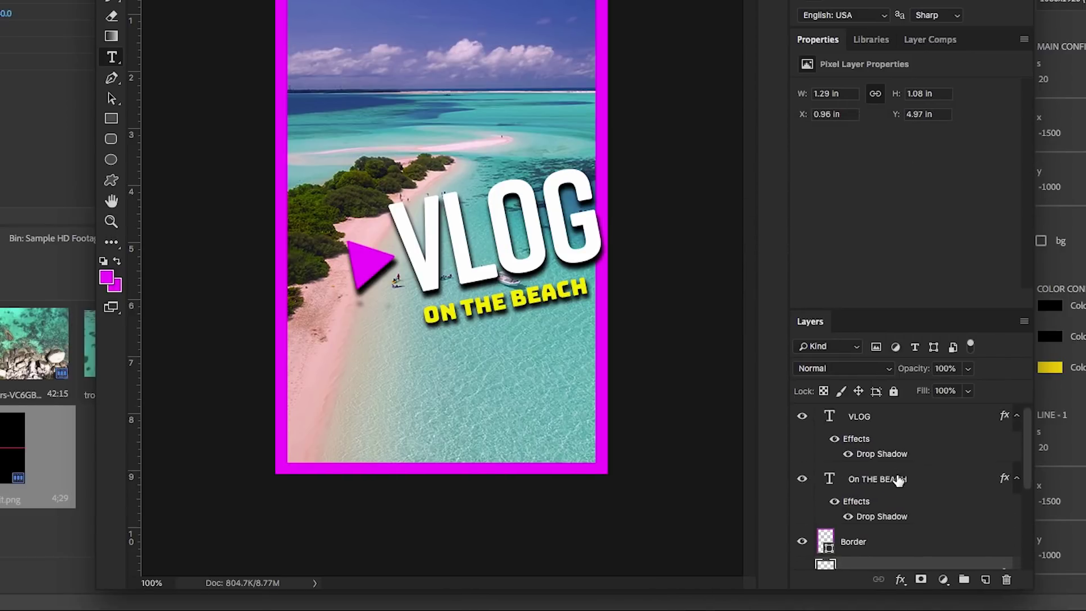
Step: Set the ON THE BEACH text colour to the border's magenta
click(896, 480)
click(908, 238)
click(603, 156)
click(1013, 153)
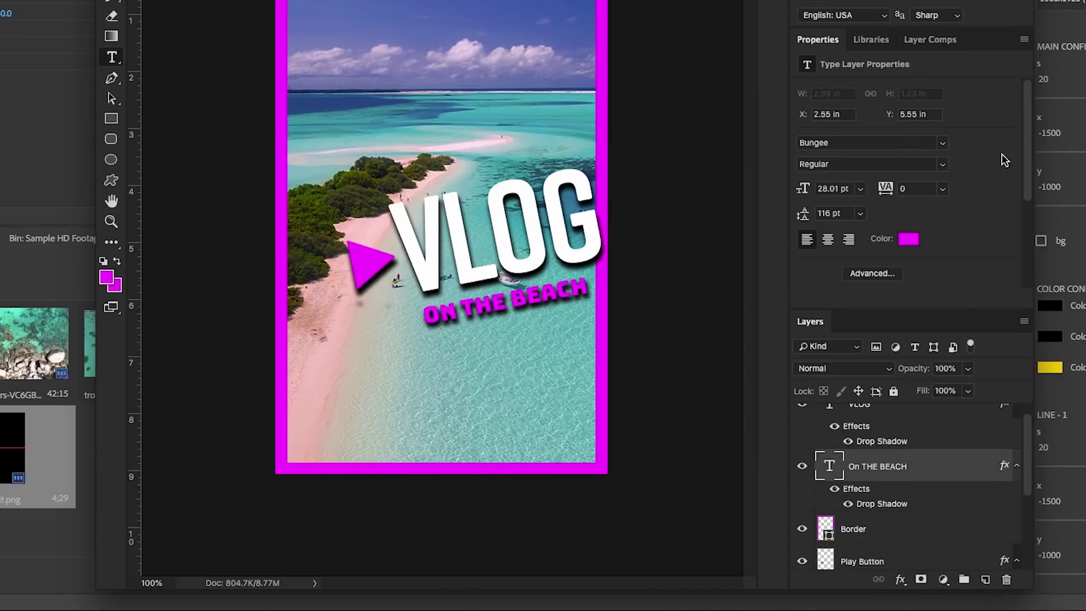
Step: Export the cover as a JPG via File > Export > Export As
click(134, 7)
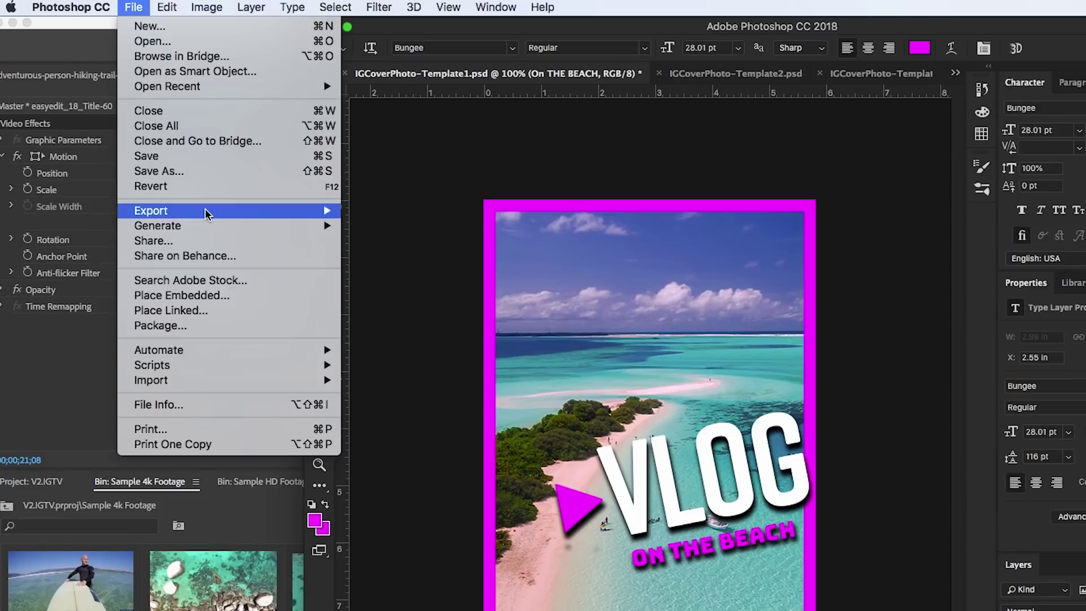
mouse_move(206, 214)
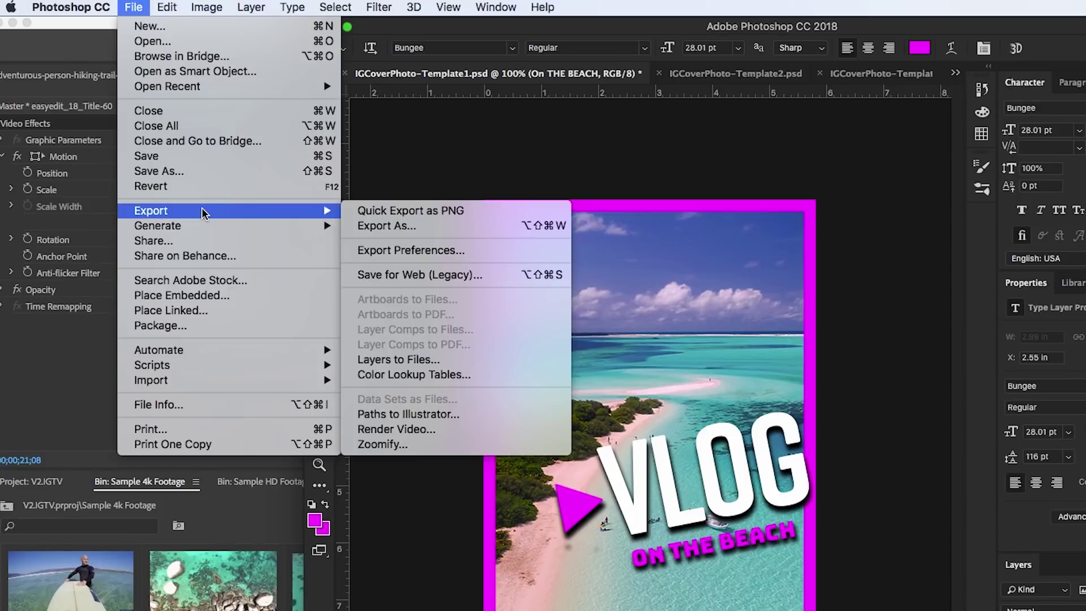
click(417, 224)
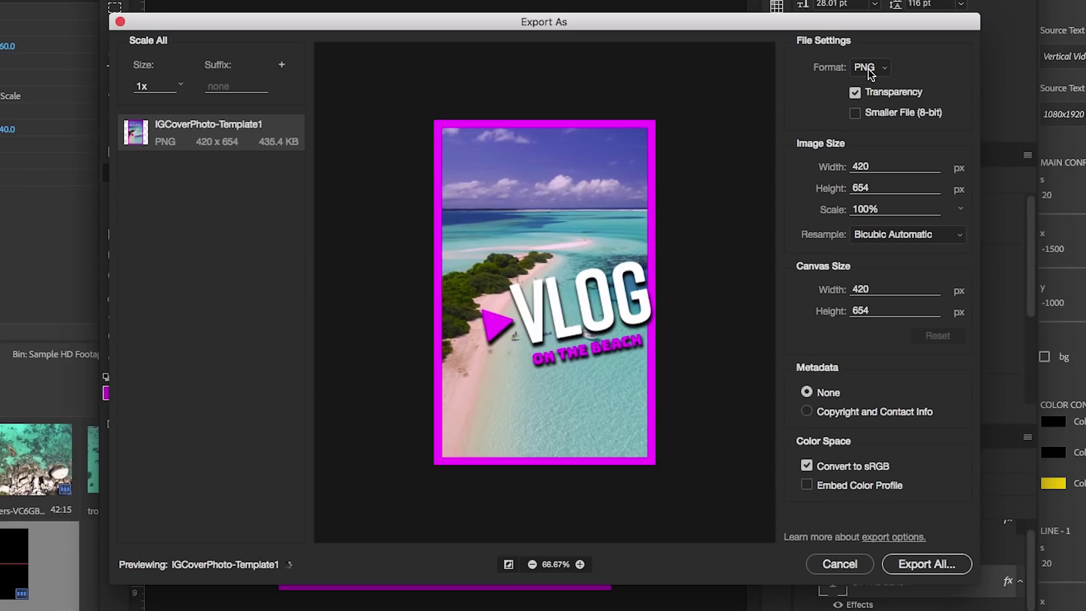
click(870, 68)
click(870, 89)
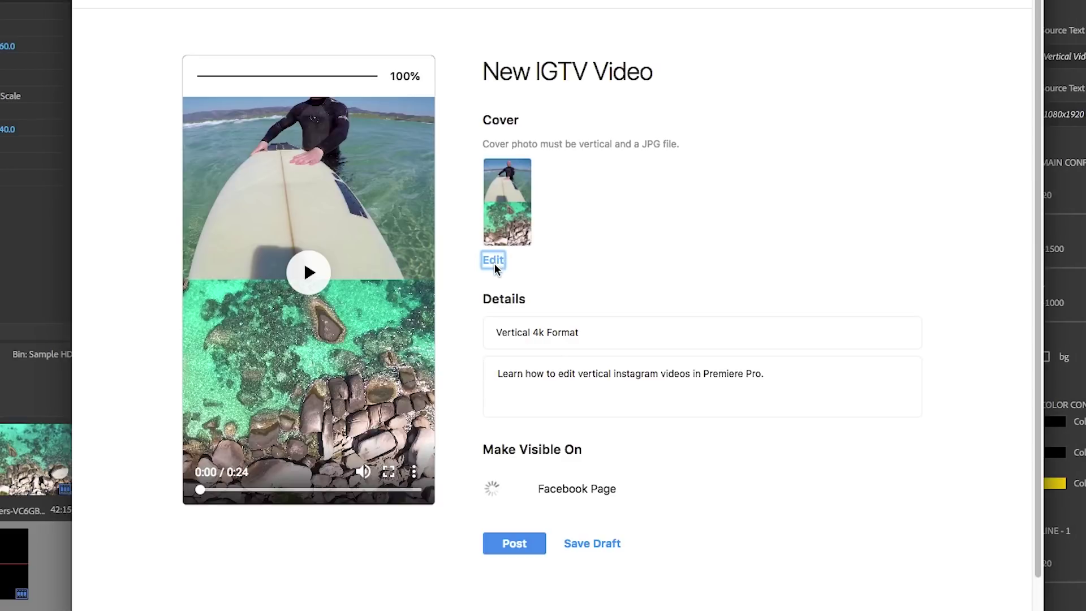
click(492, 264)
Step: Pick IGCoverPhoto-1.jpg as the IGTV cover image and confirm it
click(490, 41)
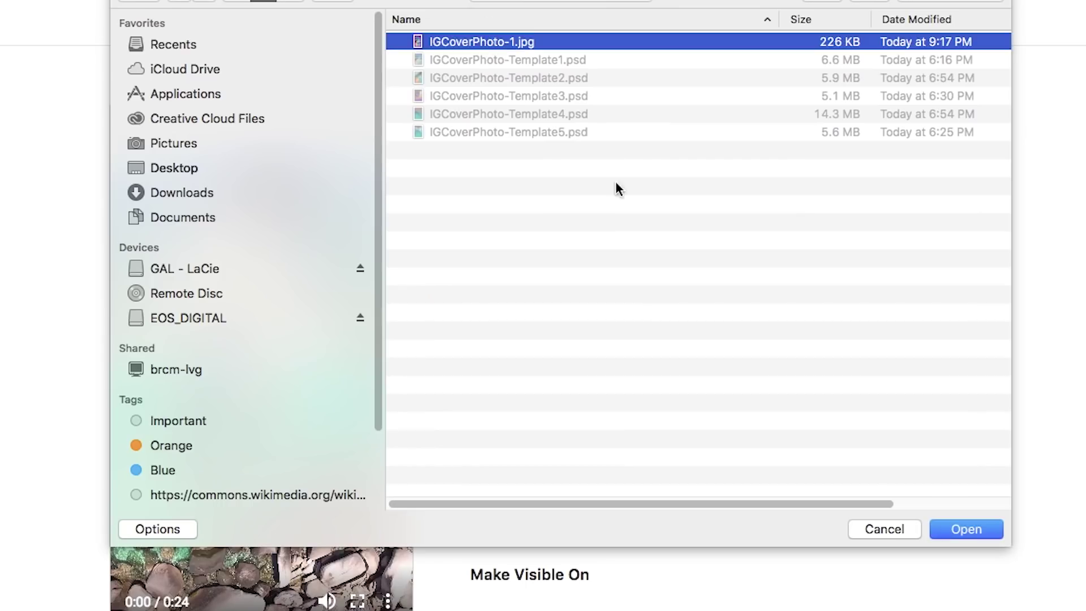
click(962, 530)
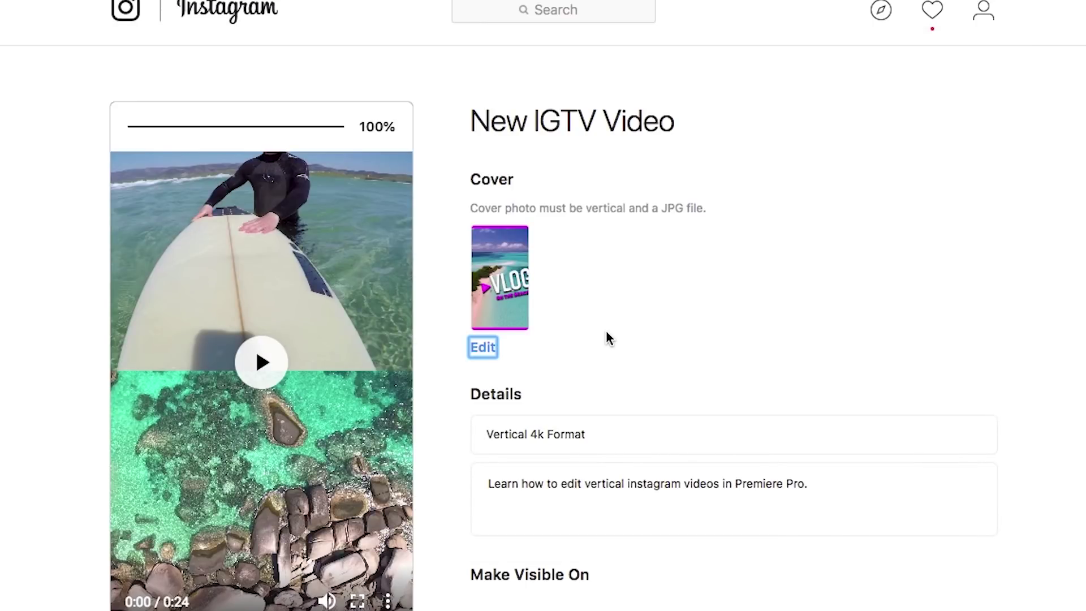
scroll(616, 576, down, 3)
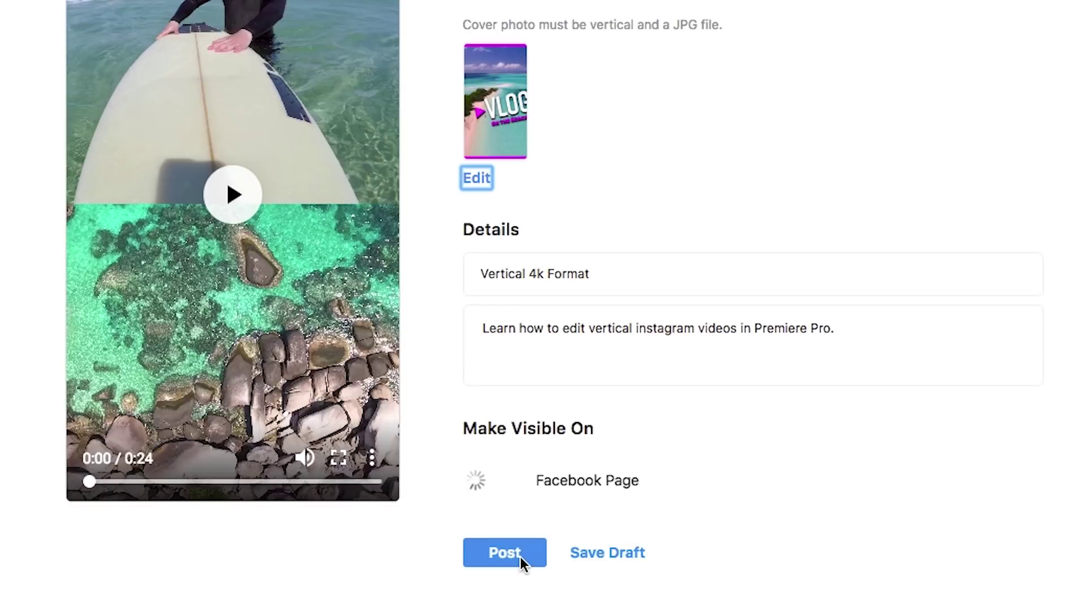